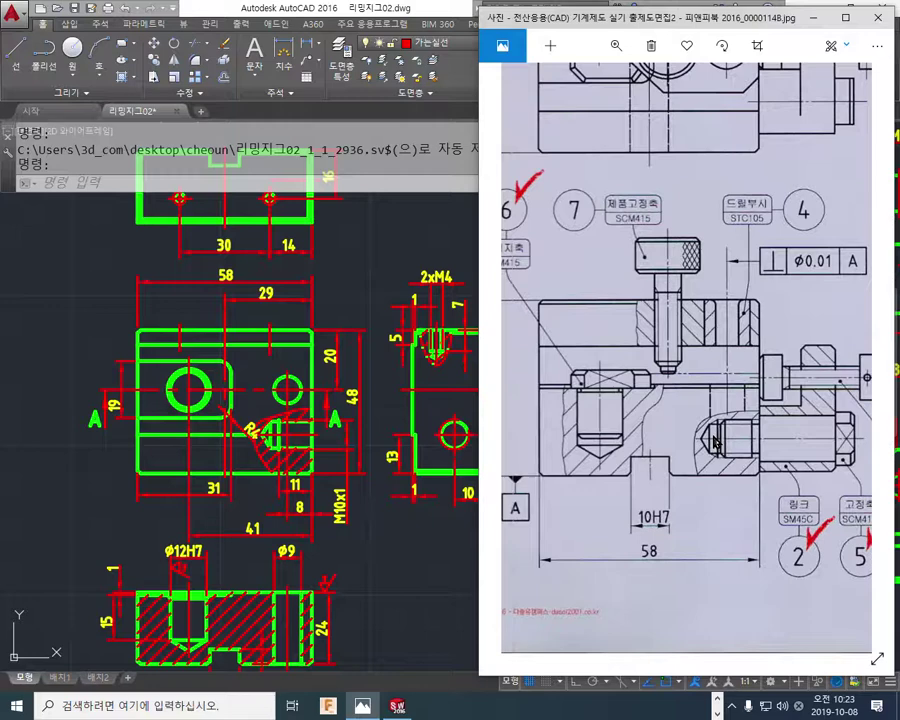
Mark the pin hole's side walls in red on the reference image and the Ø12H7 hole's walls in white on the section view.
key(F12)
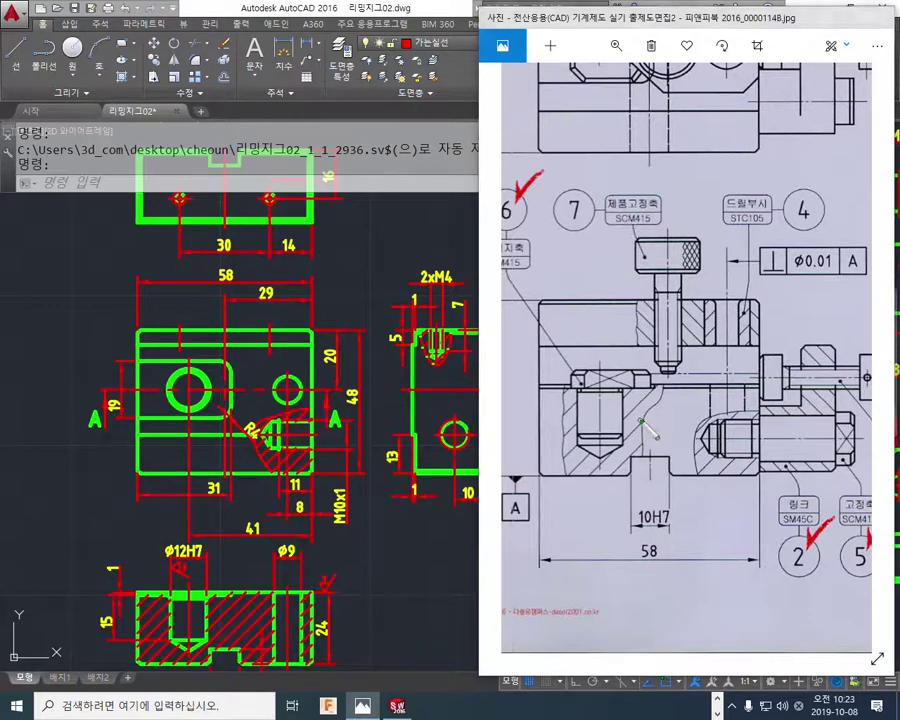
mouse_move(597, 405)
mouse_down()
mouse_move(579, 387)
mouse_move(577, 437)
mouse_up()
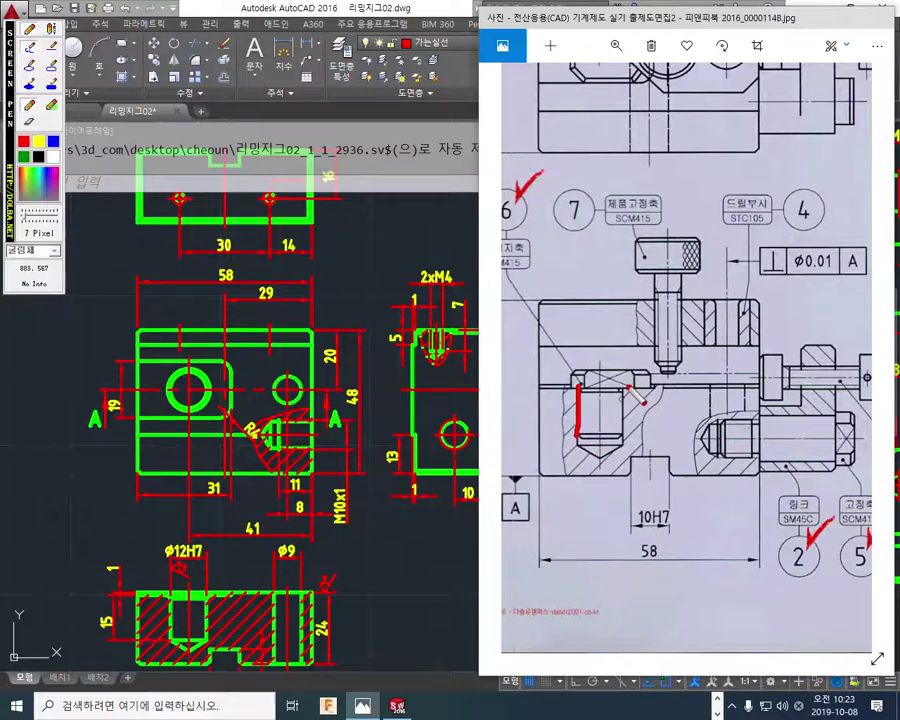
drag(621, 383, 621, 440)
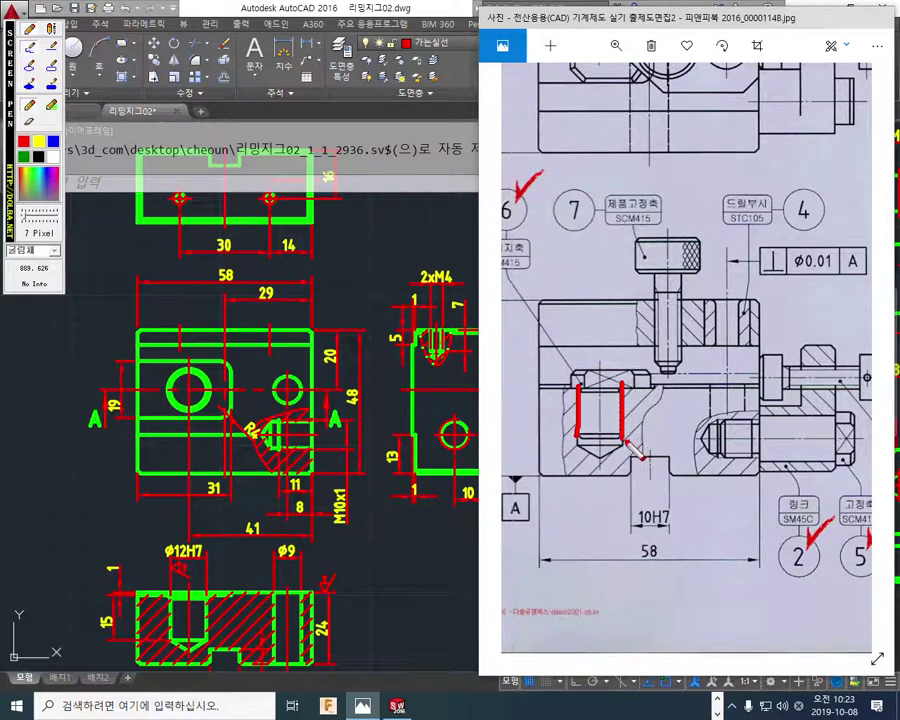
click(53, 158)
drag(167, 530, 165, 612)
drag(191, 545, 205, 610)
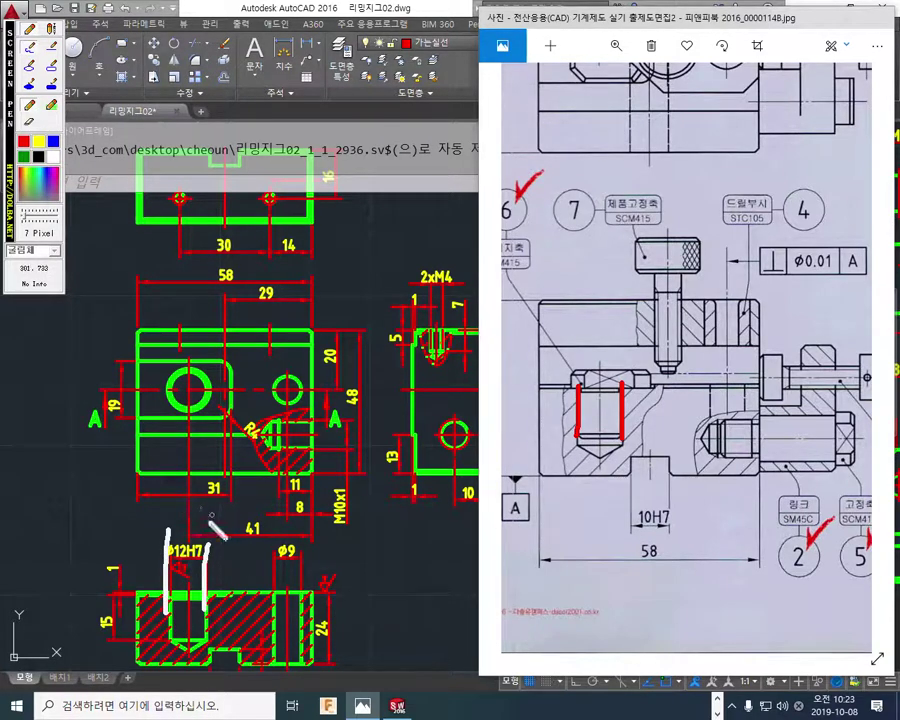
drag(201, 545, 208, 560)
drag(183, 566, 200, 594)
key(ctrl+z)
Draw a red line along the base's bottom edge on the reference image, and clear all pen annotations.
click(22, 142)
drag(488, 479, 820, 479)
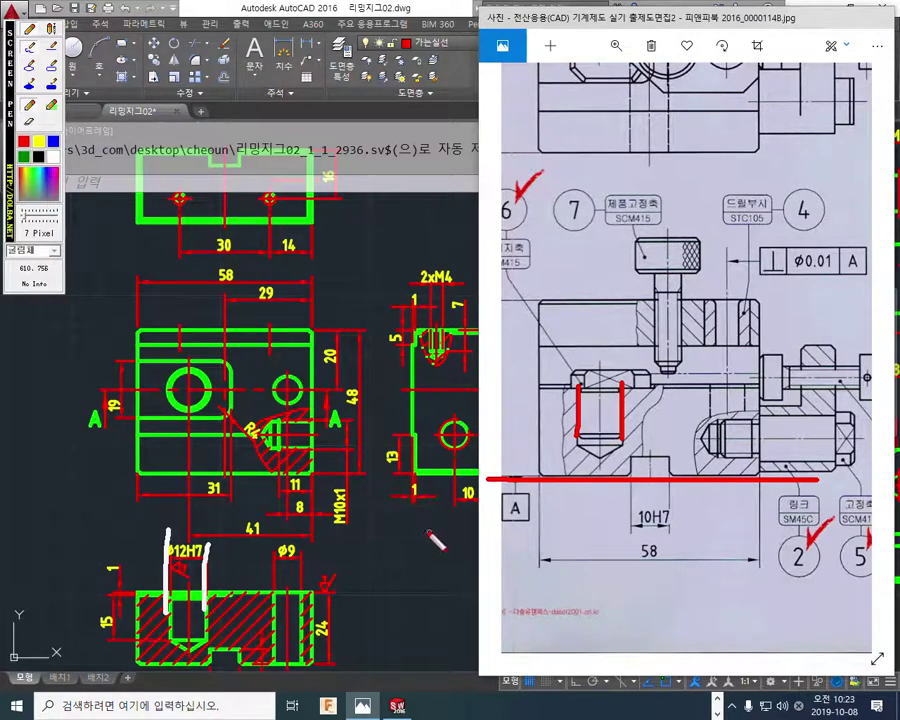
key(Escape)
Arrange the AutoCAD drawing beside the reference image, with section A-A in view.
click(358, 575)
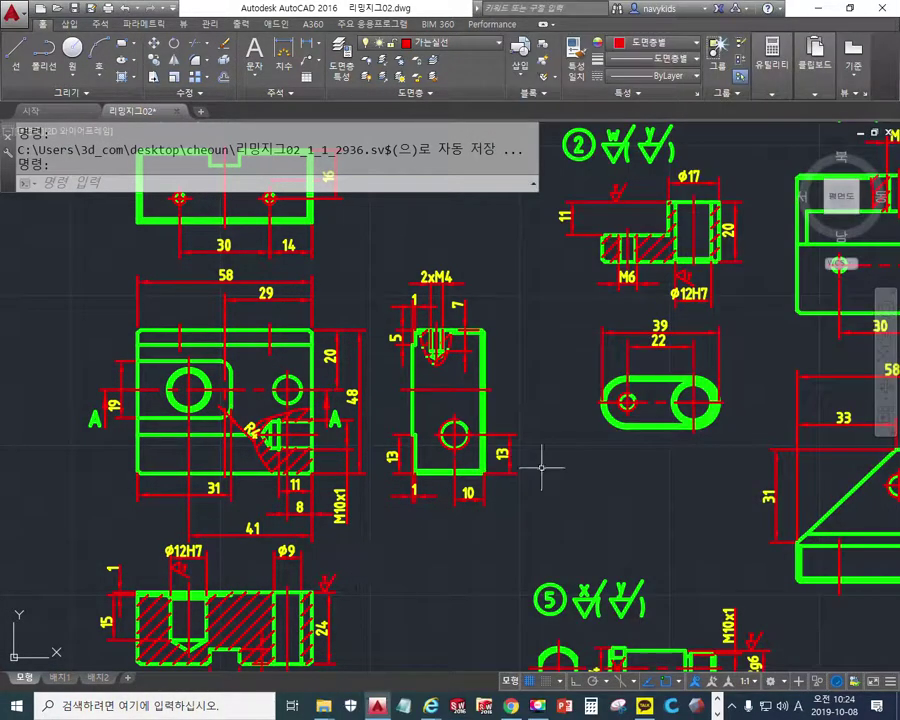
key(super+Left)
middle_drag(101, 460, 259, 251)
middle_drag(231, 460, 265, 431)
scroll(264, 430, up, 3)
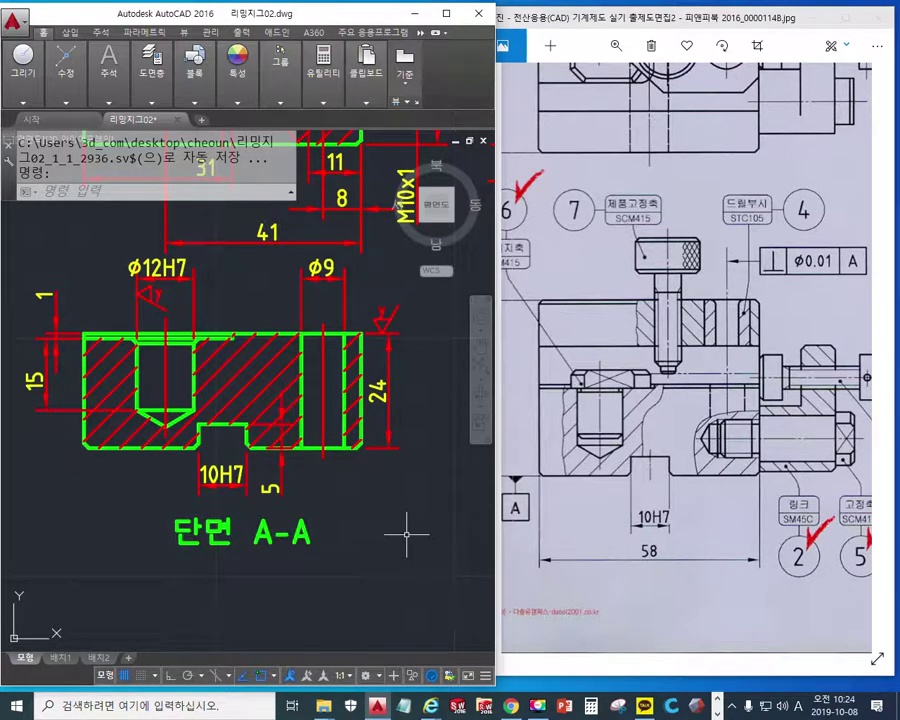
Sketch a white datum symbol below the section and a red line with an arrow relating it to the reference image's datum A.
key(F9)
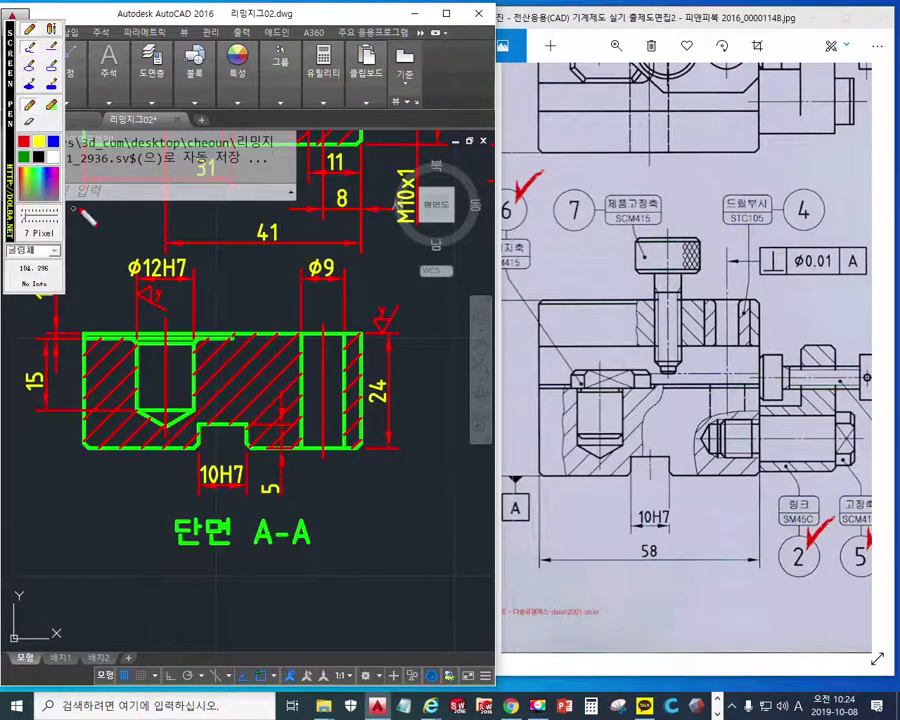
mouse_move(380, 458)
mouse_down()
mouse_move(420, 482)
mouse_move(398, 490)
mouse_move(424, 597)
mouse_move(380, 545)
mouse_up()
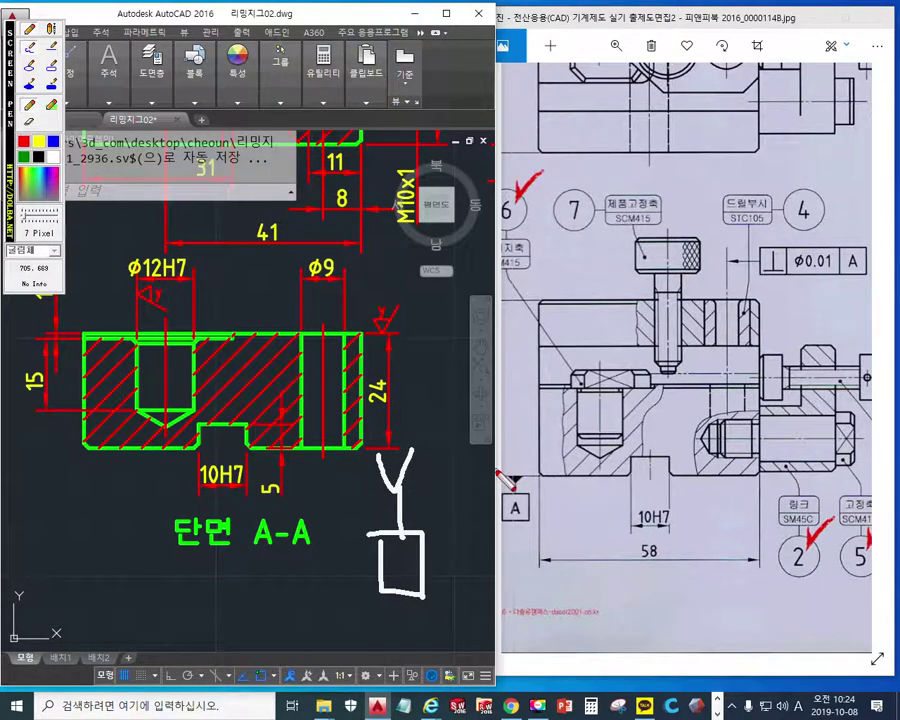
drag(500, 470, 783, 481)
mouse_move(521, 535)
mouse_down()
mouse_move(512, 560)
mouse_move(432, 570)
mouse_move(454, 542)
mouse_move(452, 590)
mouse_up()
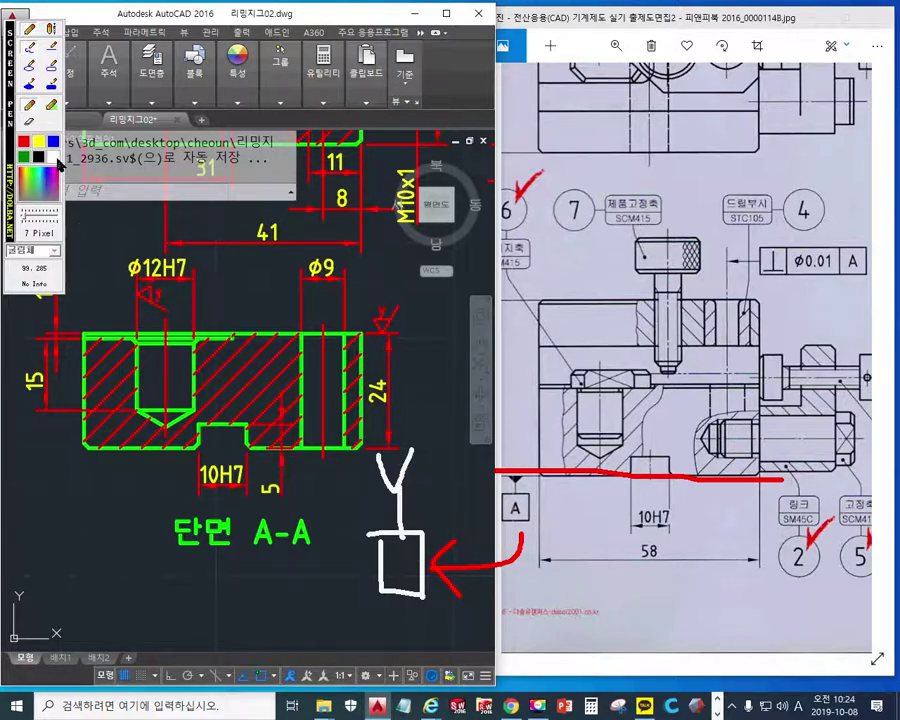
Outline the Ø12H7 hole in white, sketch a perpendicularity tolerance frame pointing to its dimension, and clear the annotations.
drag(133, 300, 135, 410)
drag(195, 313, 192, 410)
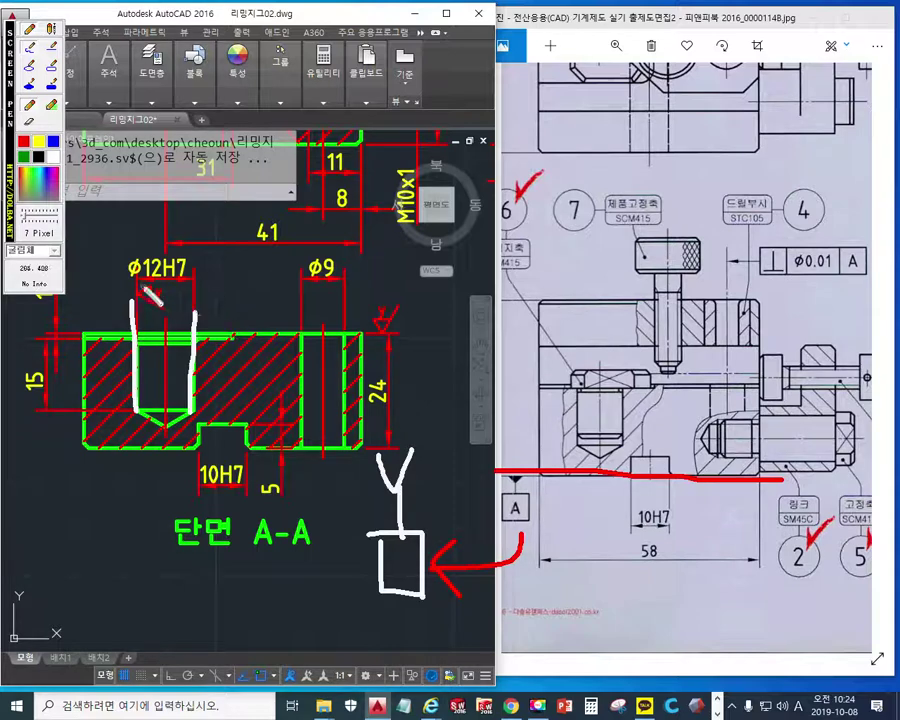
mouse_move(89, 276)
mouse_down()
mouse_move(128, 275)
mouse_move(115, 291)
mouse_move(90, 296)
mouse_move(0, 300)
mouse_up()
drag(92, 253, 0, 253)
drag(9, 202, 400, 237)
drag(8, 256, 8, 302)
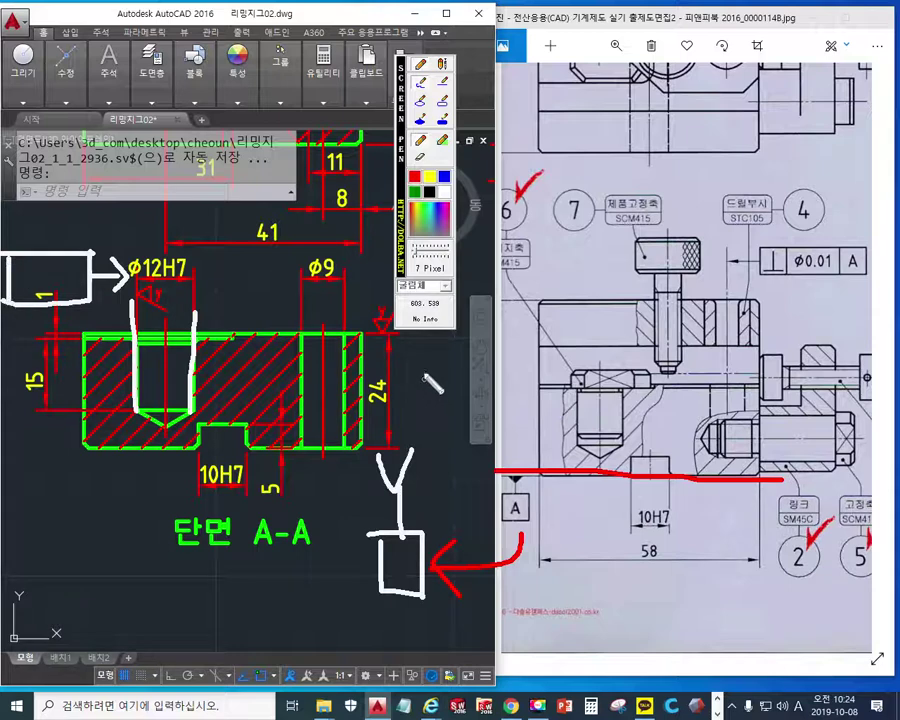
drag(401, 140, 837, 107)
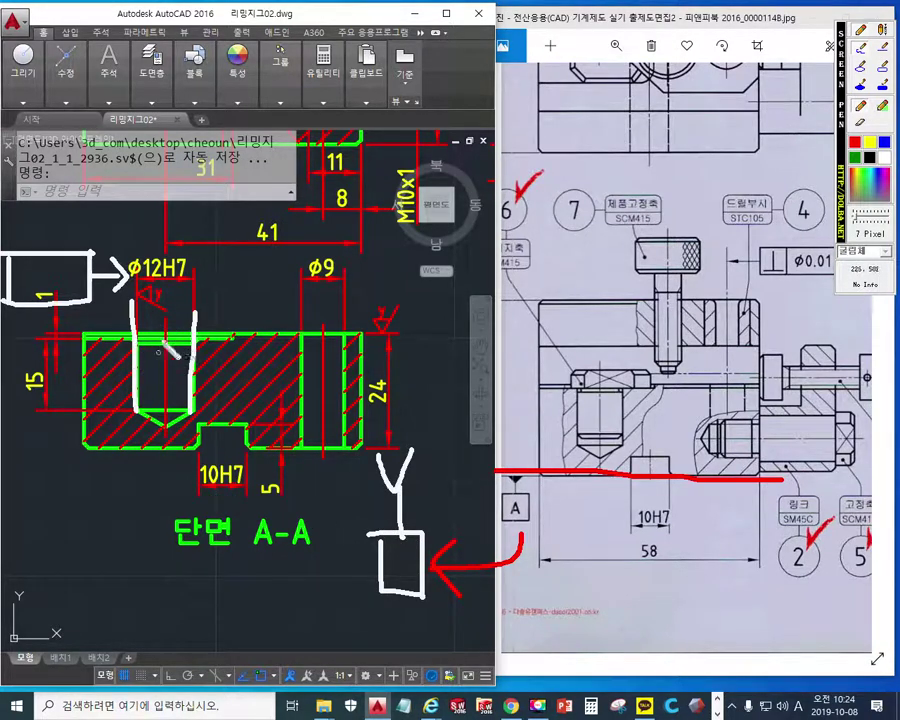
mouse_move(22, 263)
mouse_down()
mouse_move(22, 285)
mouse_move(33, 284)
mouse_up()
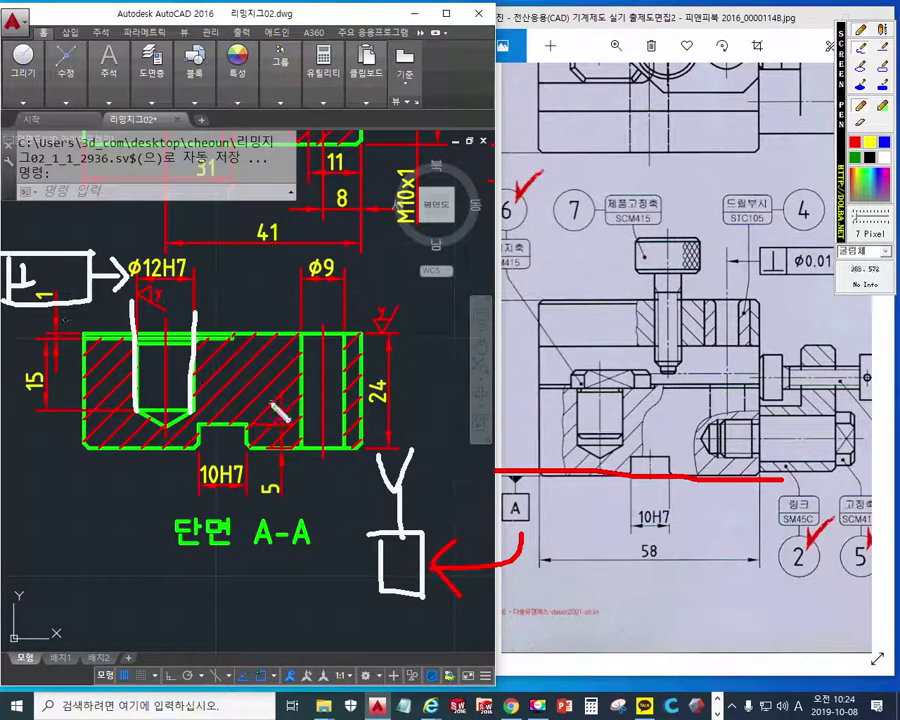
key(Escape)
Configure QLEADER with the tolerance annotation type (공차) and the filled datum triangle arrowhead (데이텀 삼각형 채우기).
middle_drag(384, 505, 354, 476)
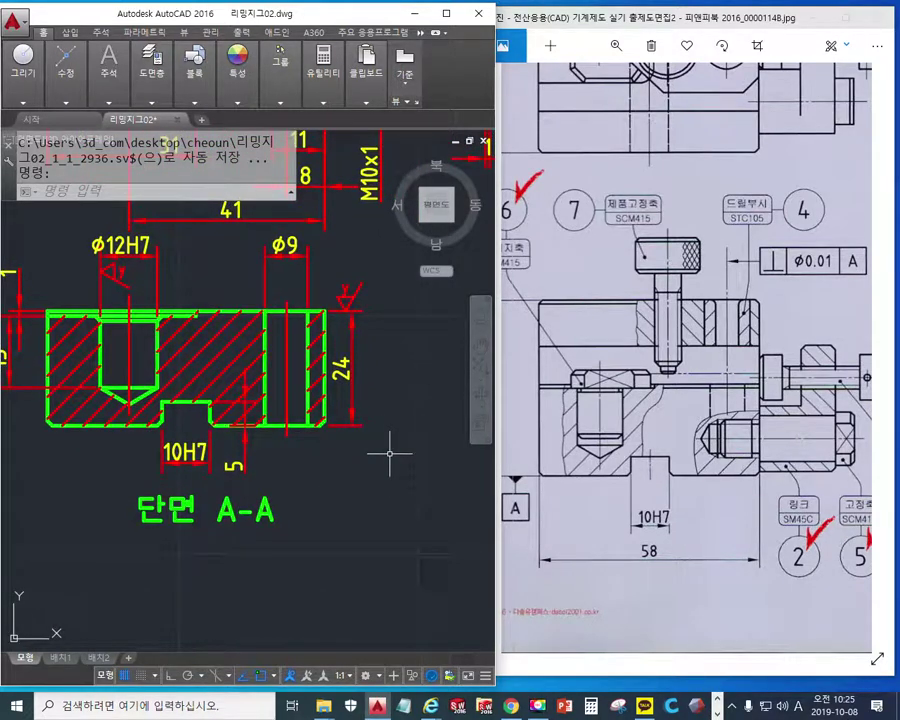
text(QLEADER)
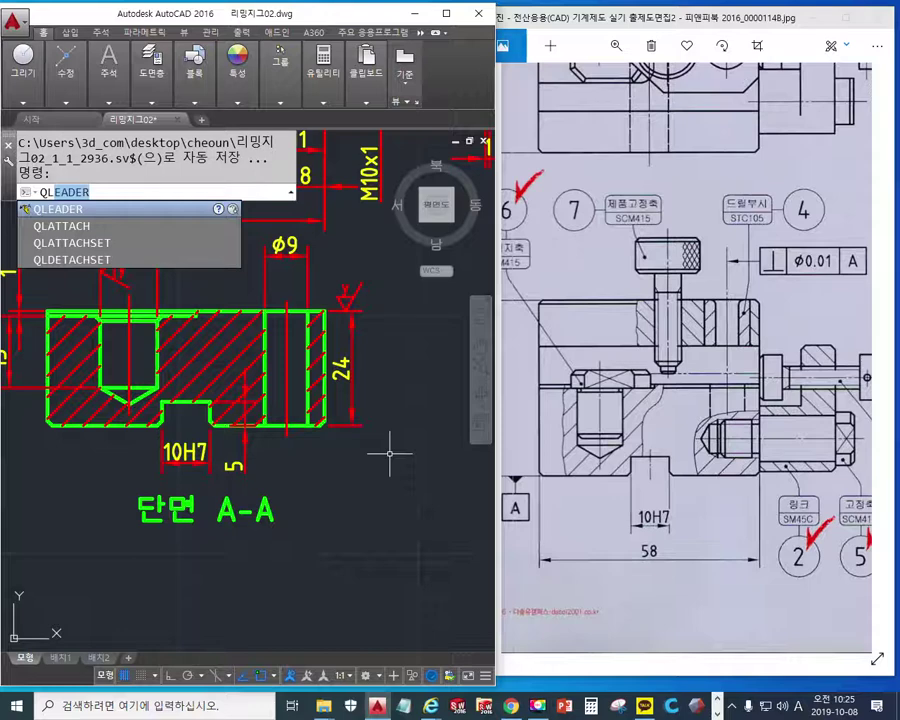
key(Return)
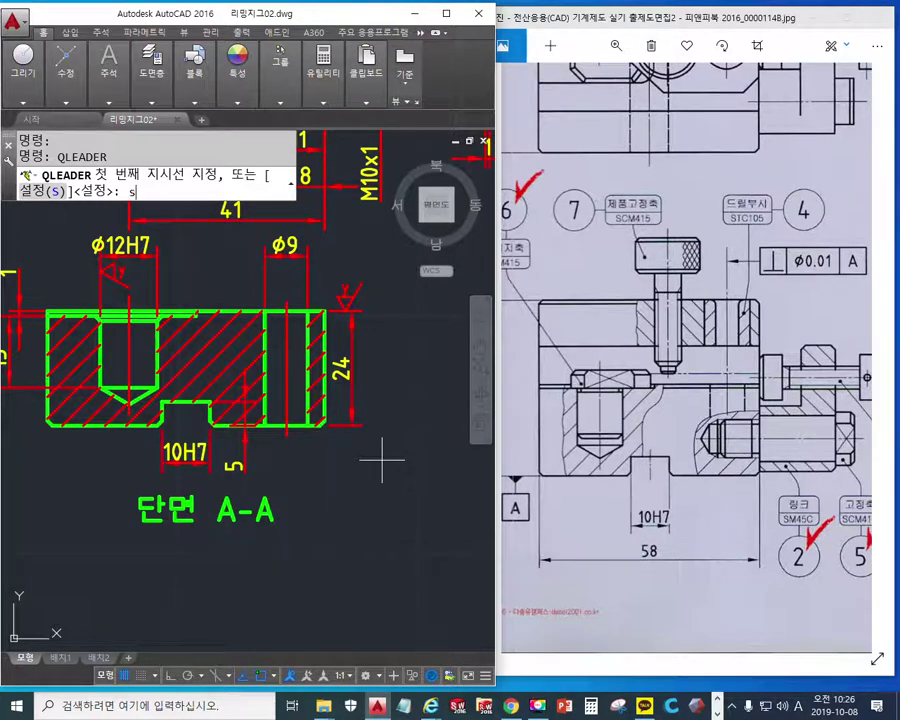
key(Return)
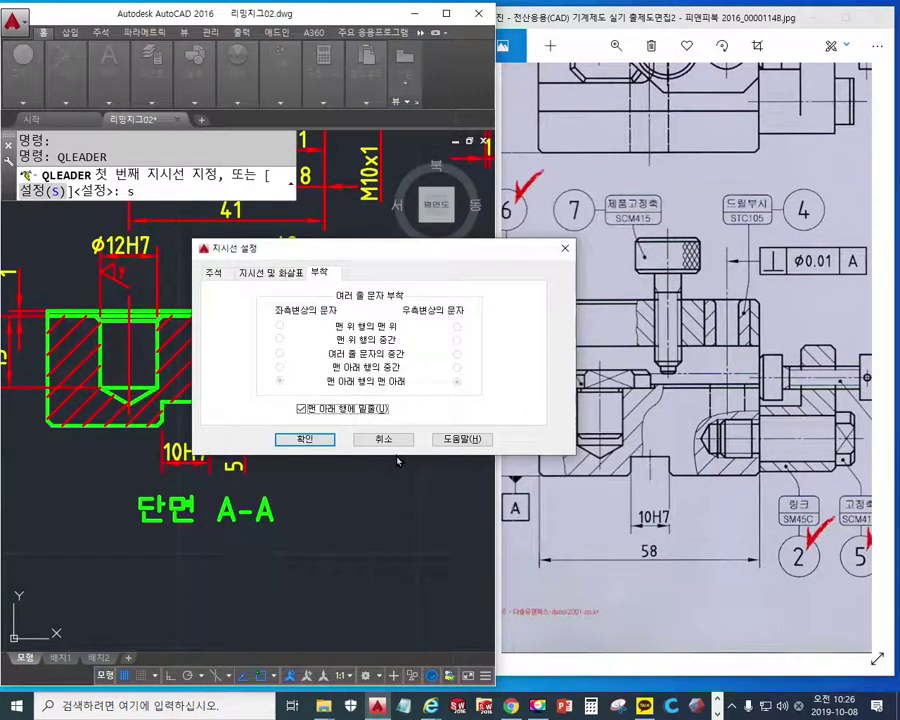
click(213, 272)
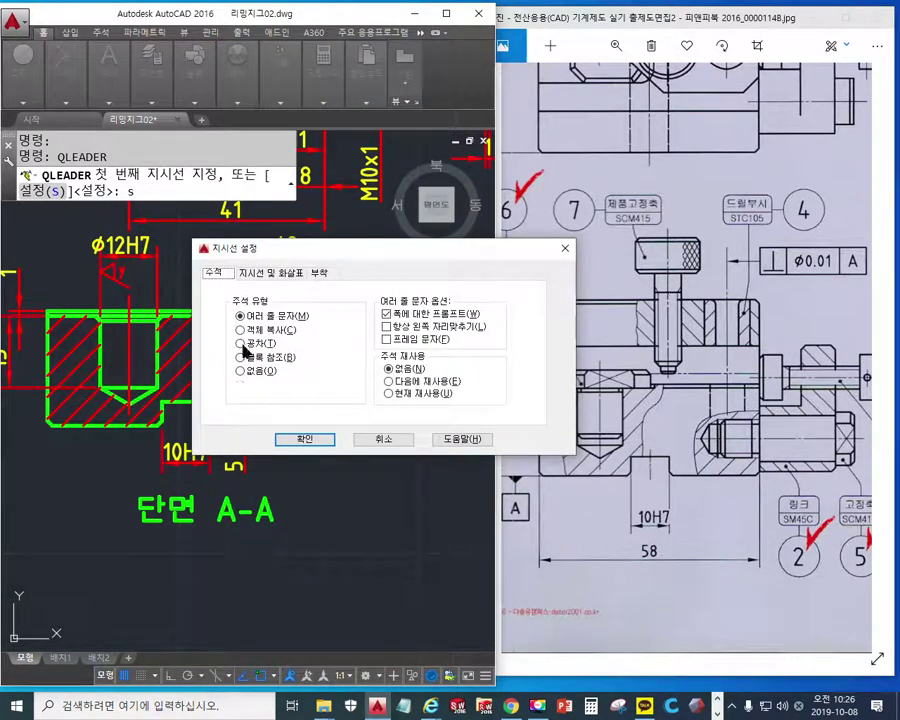
click(245, 346)
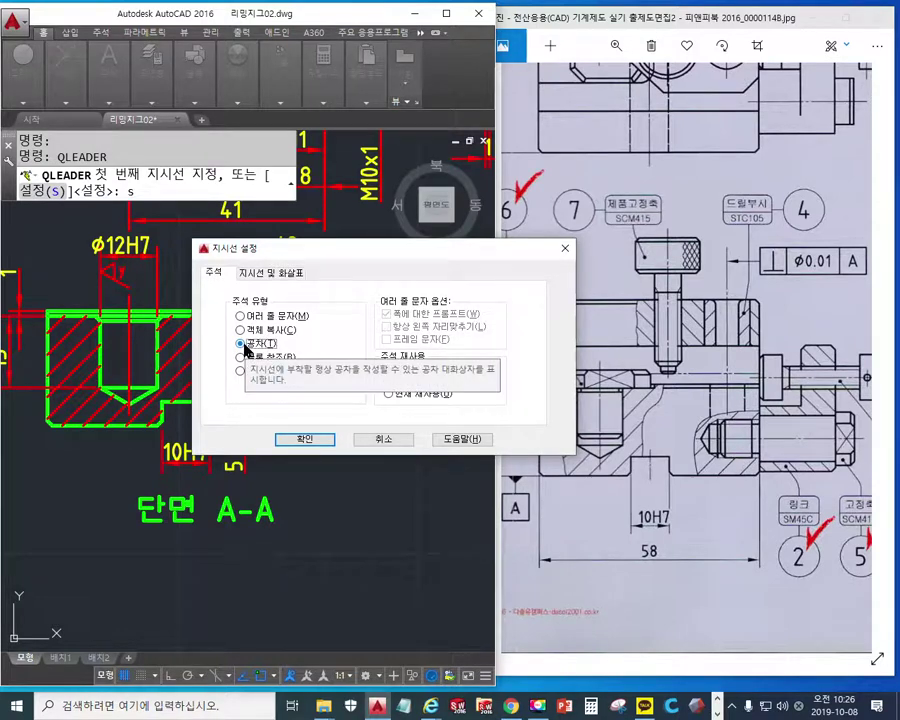
click(271, 272)
click(421, 322)
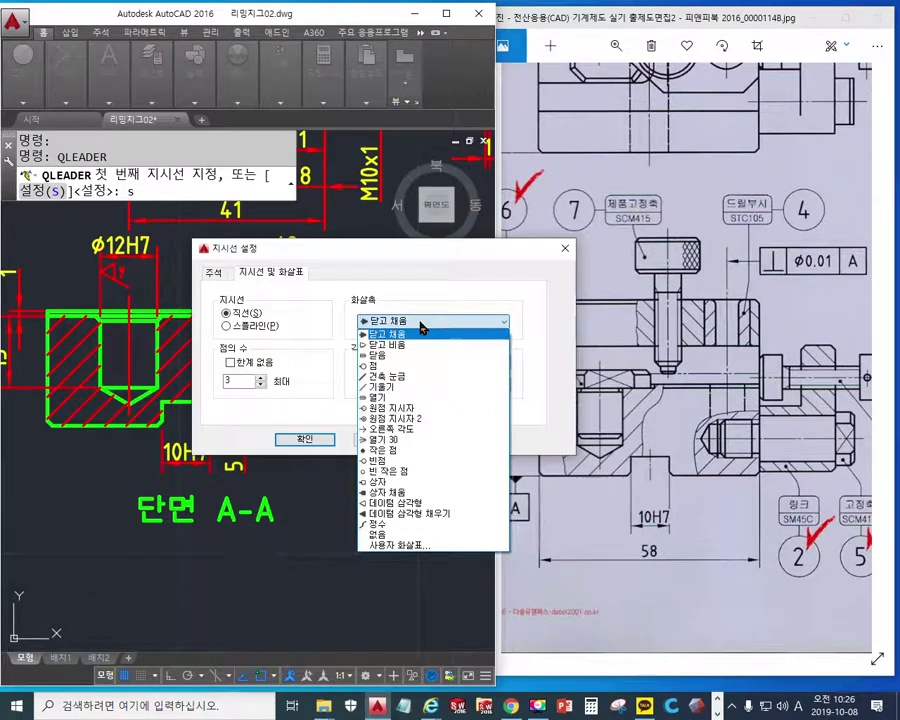
click(416, 516)
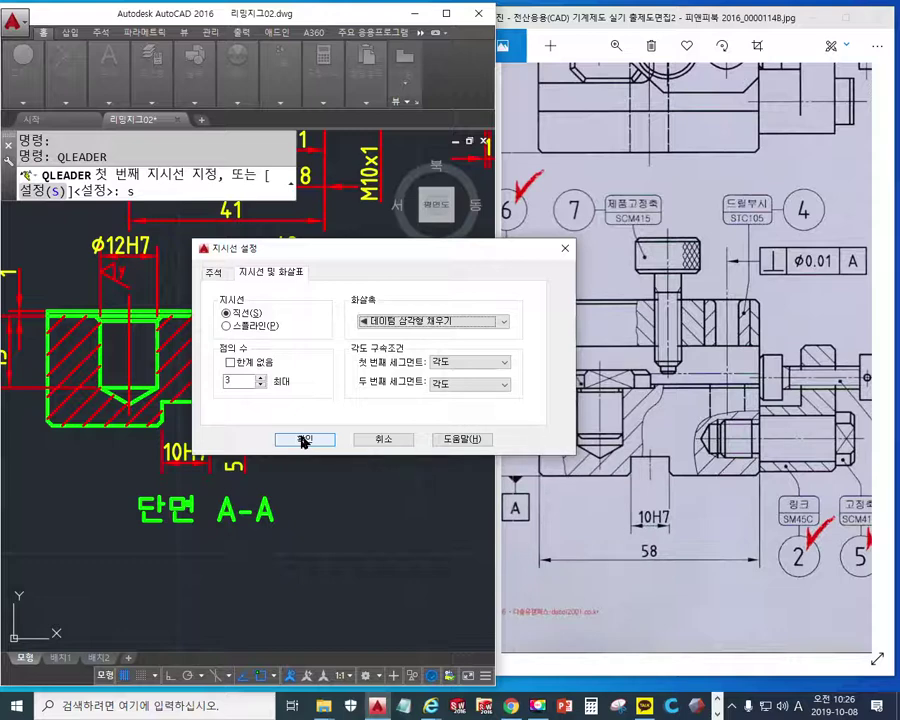
click(305, 442)
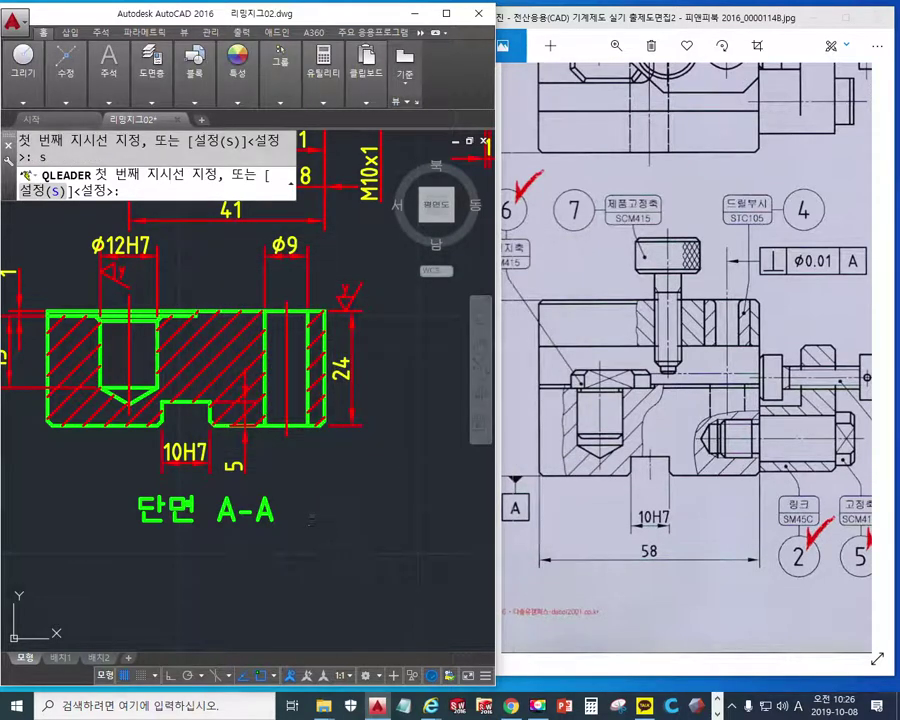
Place a horizontal datum leader about 16 mm long beside the 단면 A-A label, with A as Datum 1 in its frame.
click(337, 514)
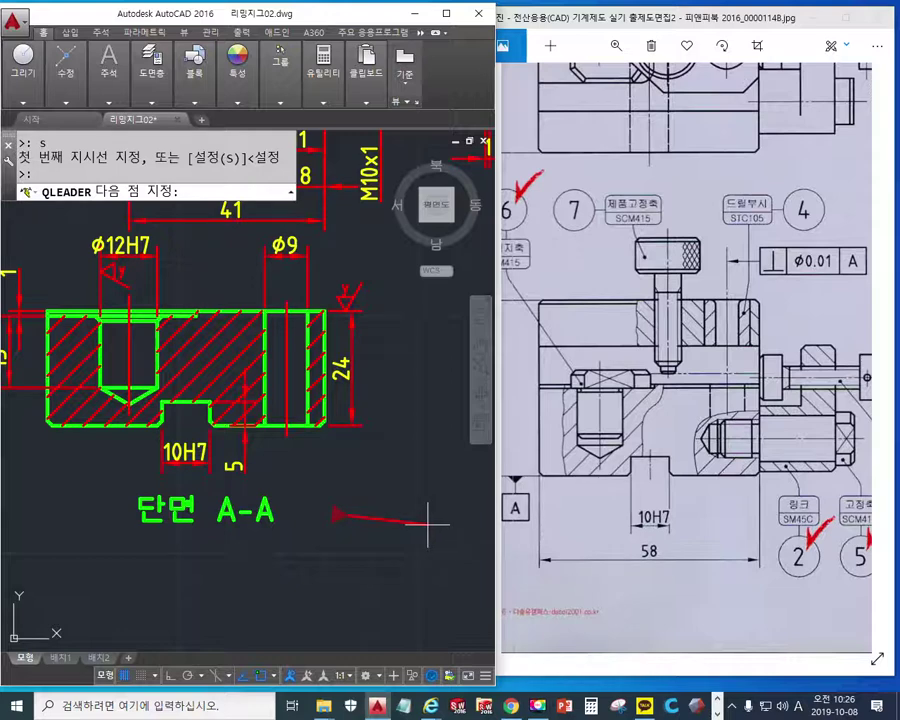
key(F8)
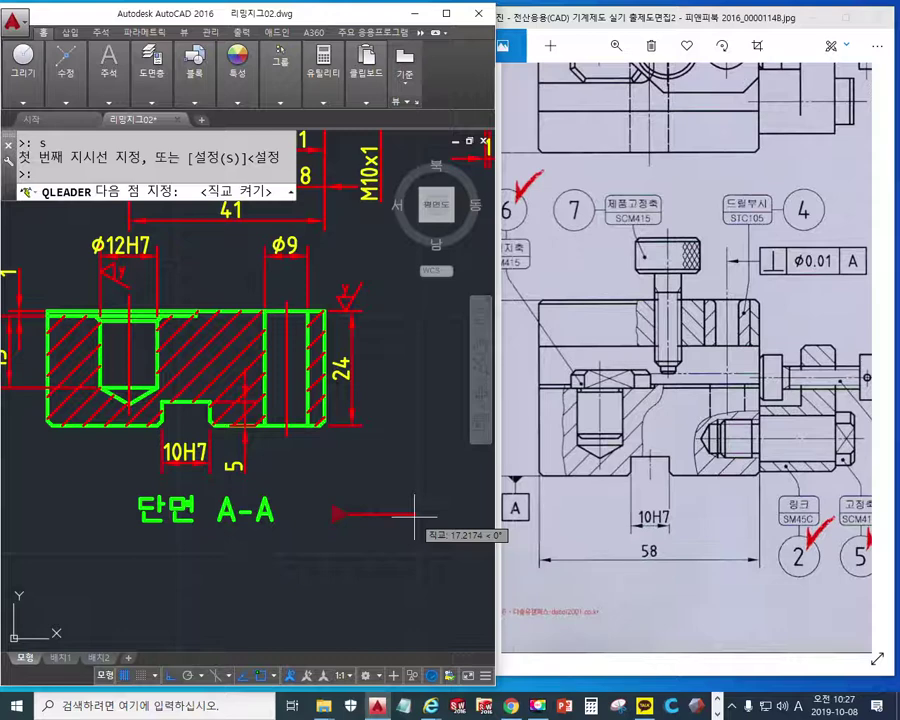
scroll(414, 518, up, 4)
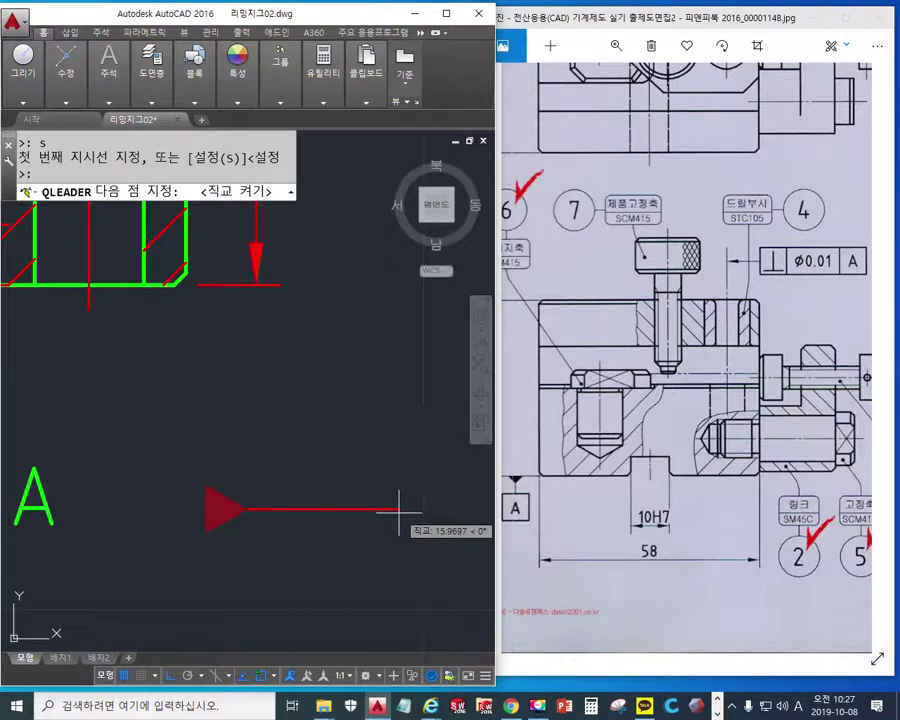
click(399, 510)
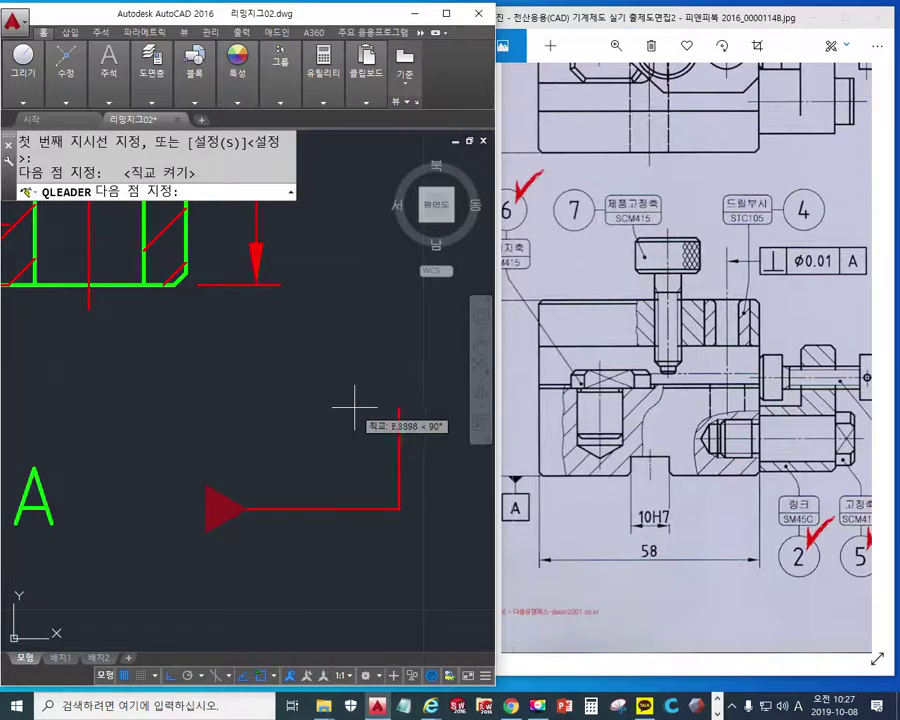
click(357, 418)
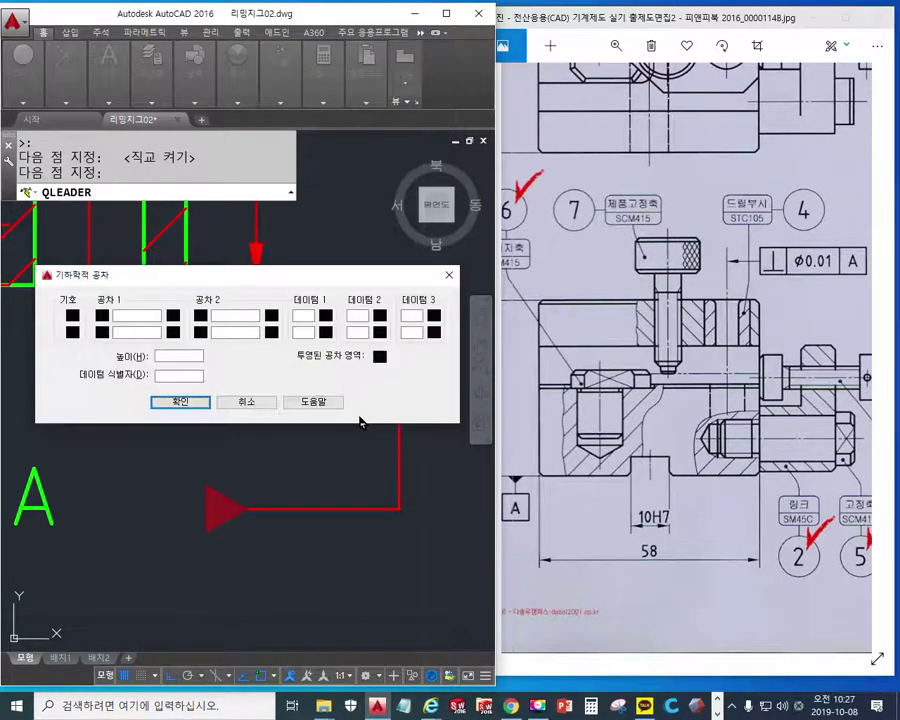
click(298, 315)
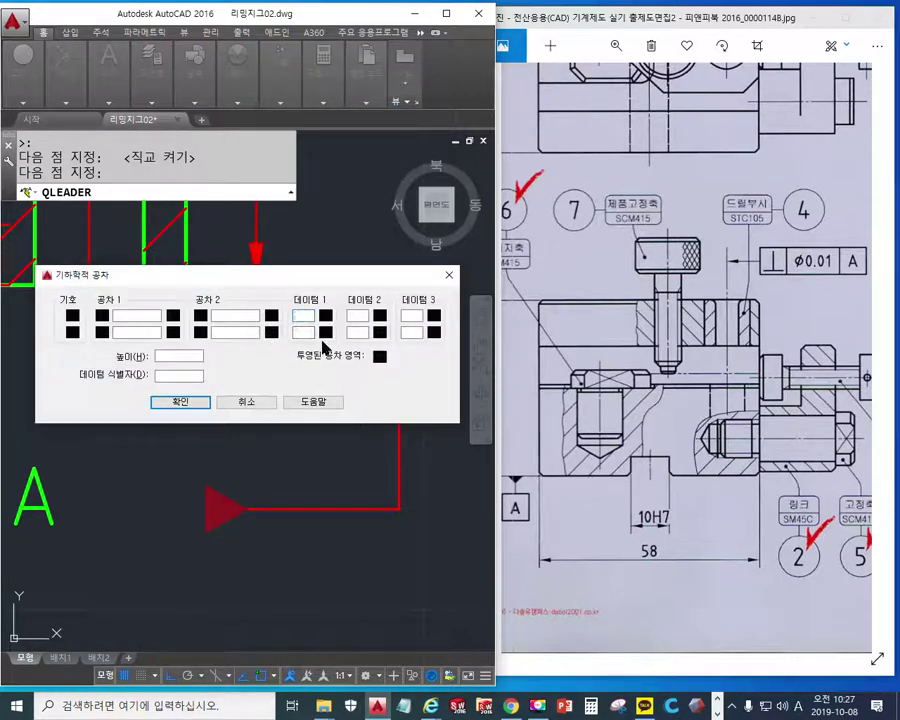
text(A)
double_click(297, 316)
click(181, 405)
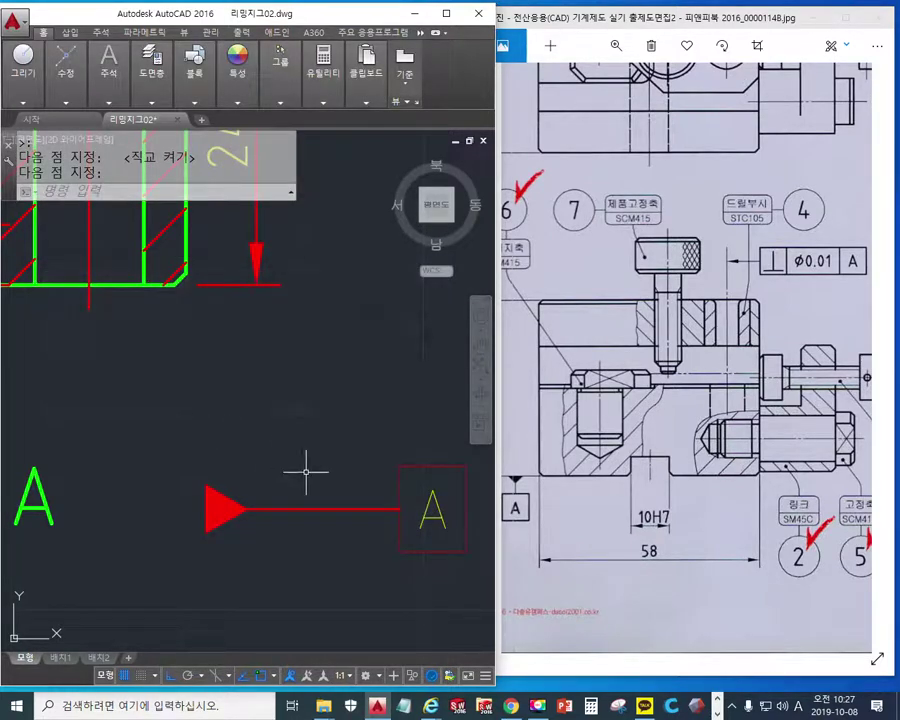
Explode the datum leader to separate its triangle from the leader line.
middle_drag(296, 466, 200, 394)
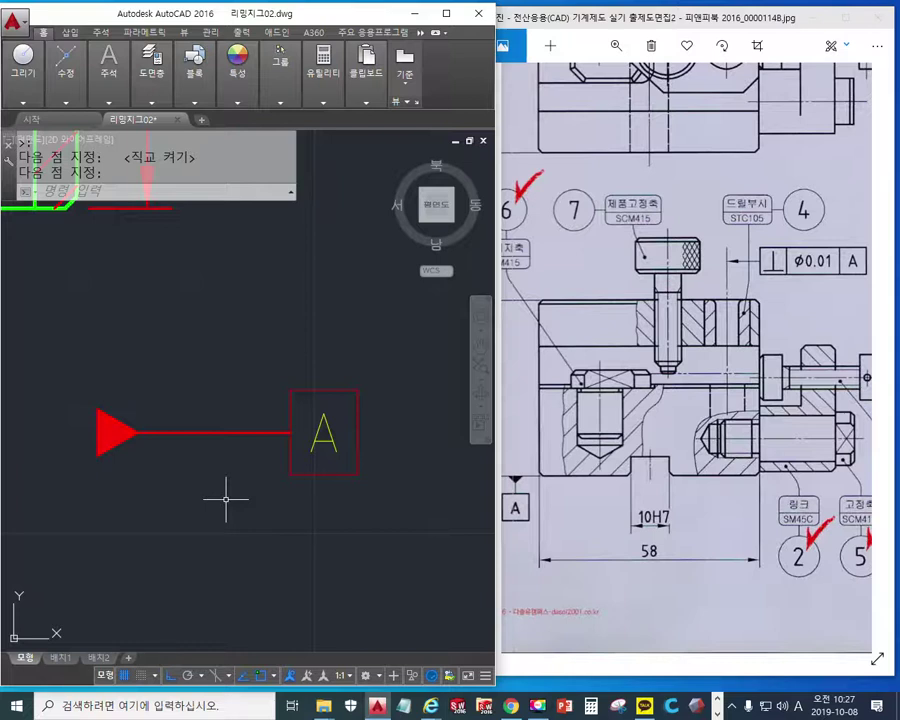
text(x)
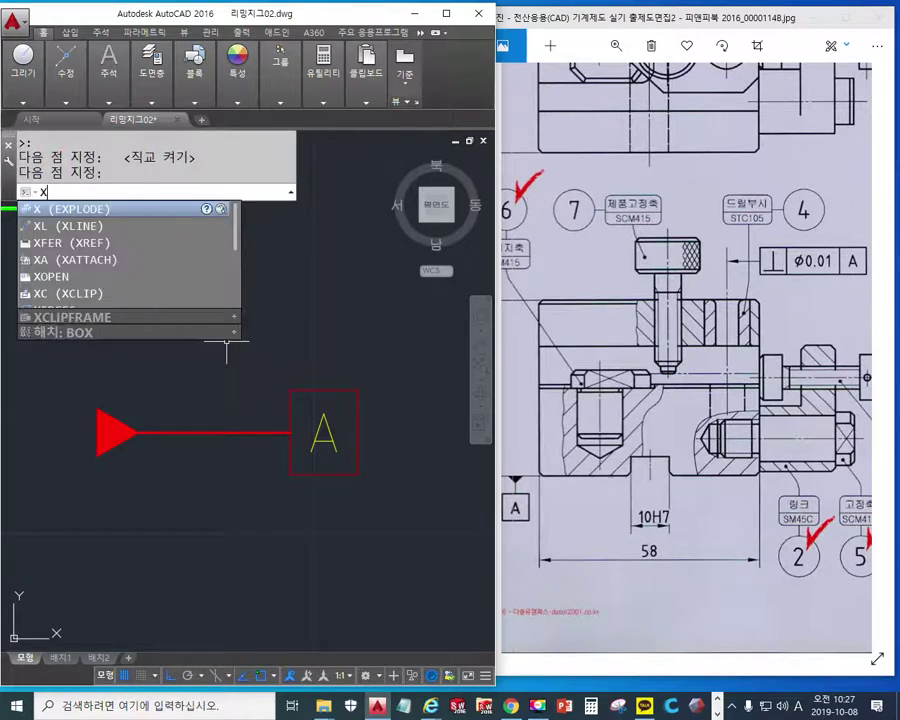
key(Return)
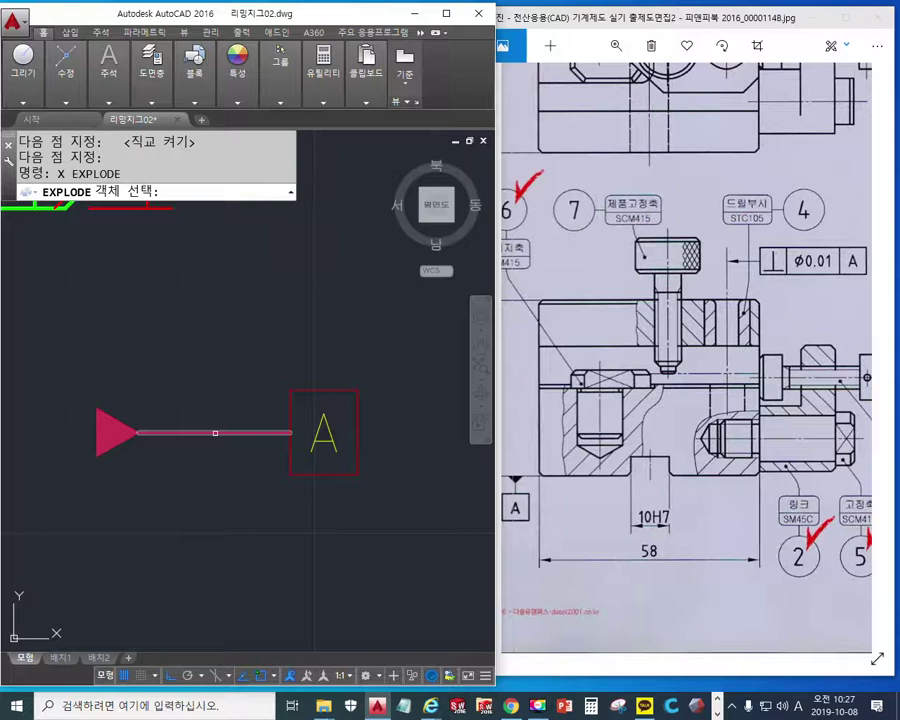
click(215, 433)
key(Return)
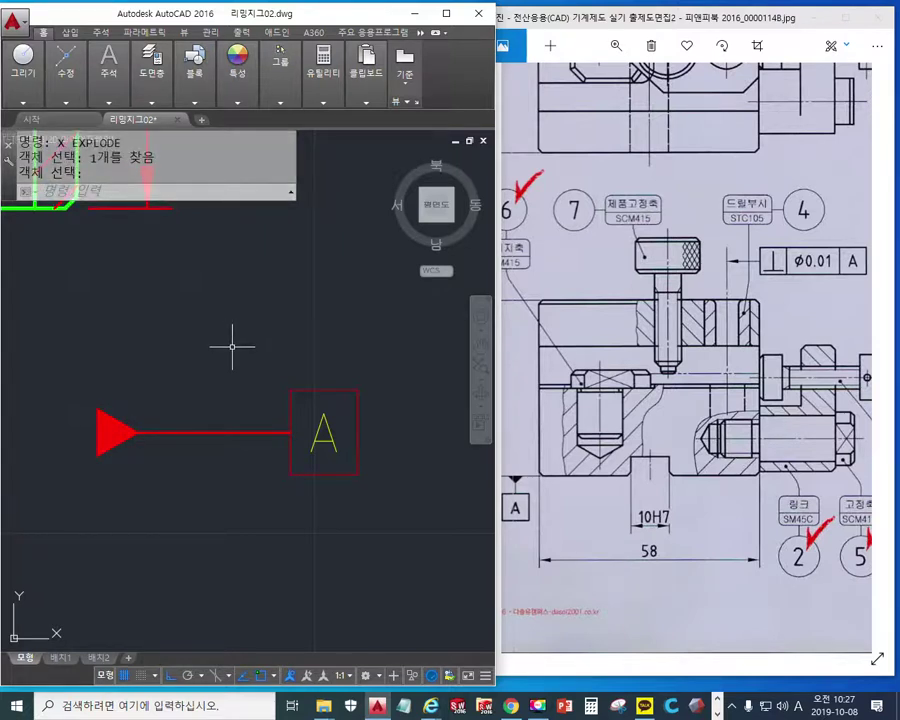
Rotate the datum triangle and its leader line to vertical about the leader's end on the A frame, triangle above.
text(ro)
key(Return)
click(184, 483)
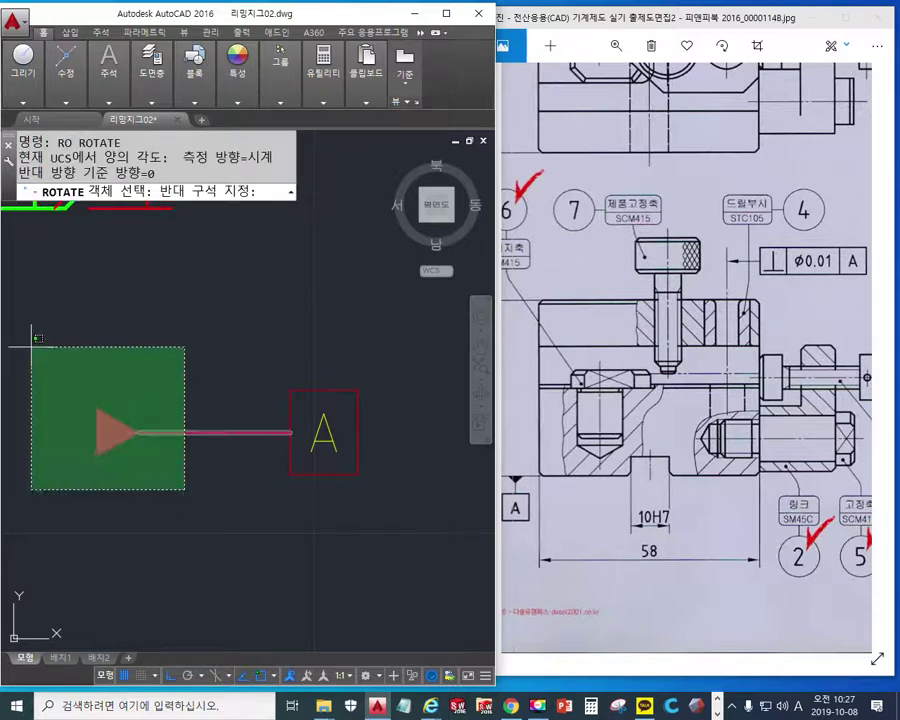
click(22, 348)
key(Return)
click(289, 432)
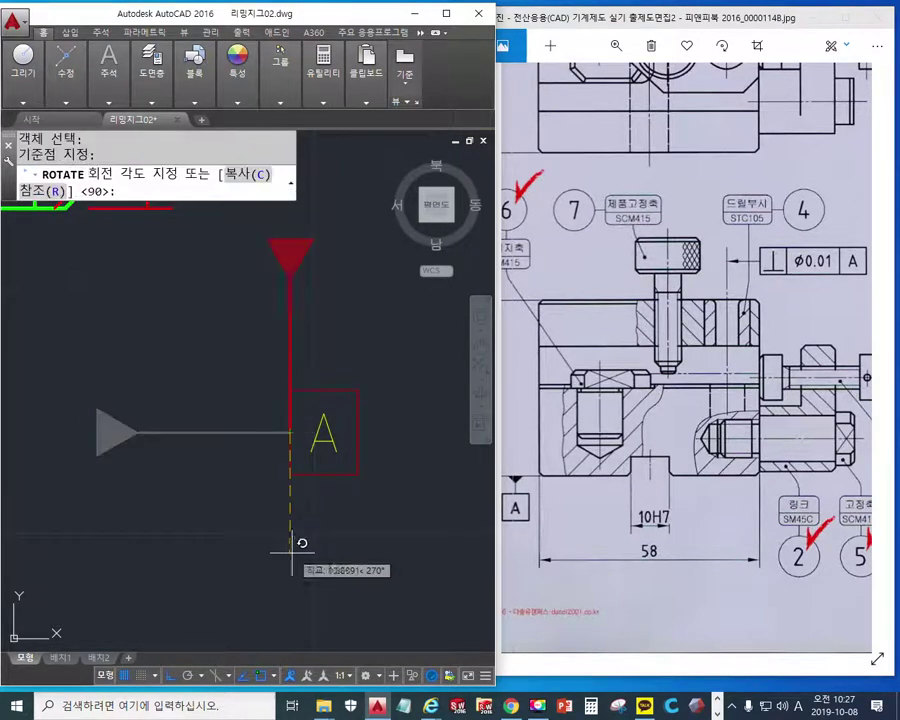
click(297, 549)
Move the datum triangle and leader line so the line's lower end meets the midpoint of the A frame's upper edge.
middle_drag(386, 312, 327, 388)
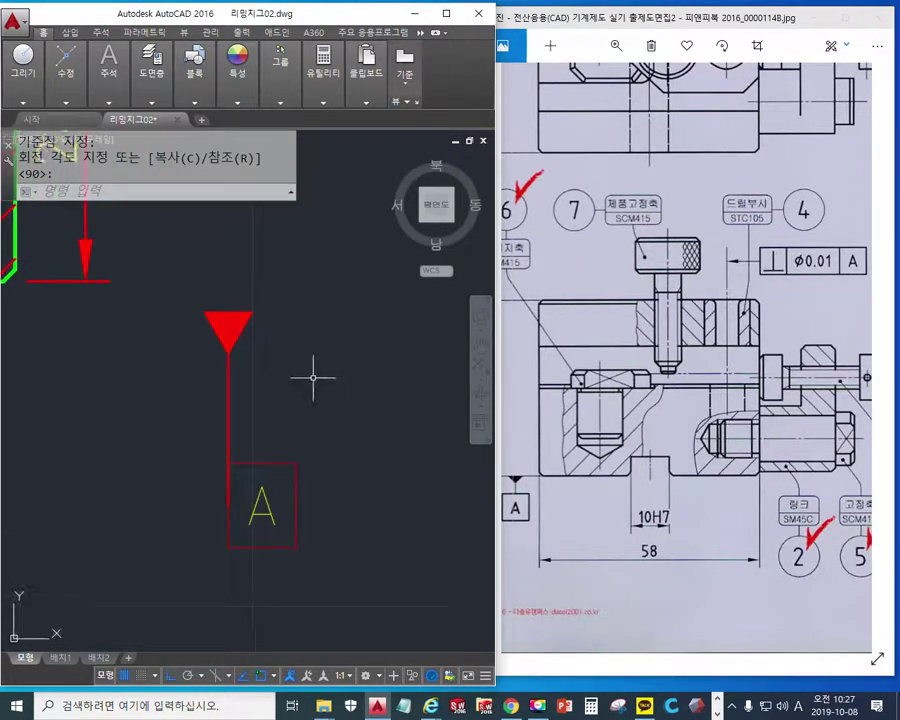
text(m)
key(Return)
click(281, 395)
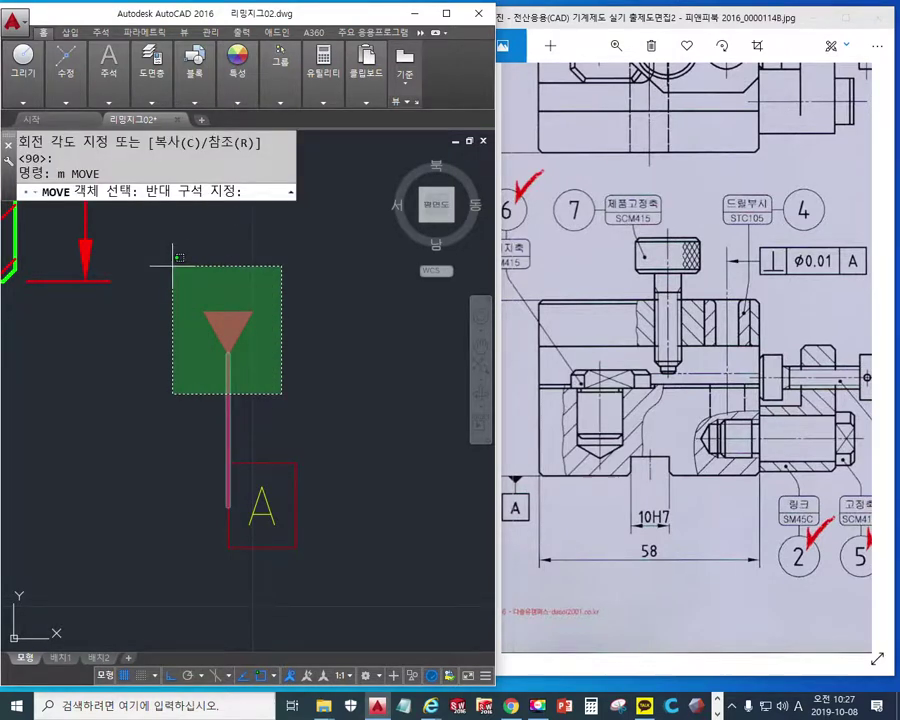
click(172, 265)
key(Return)
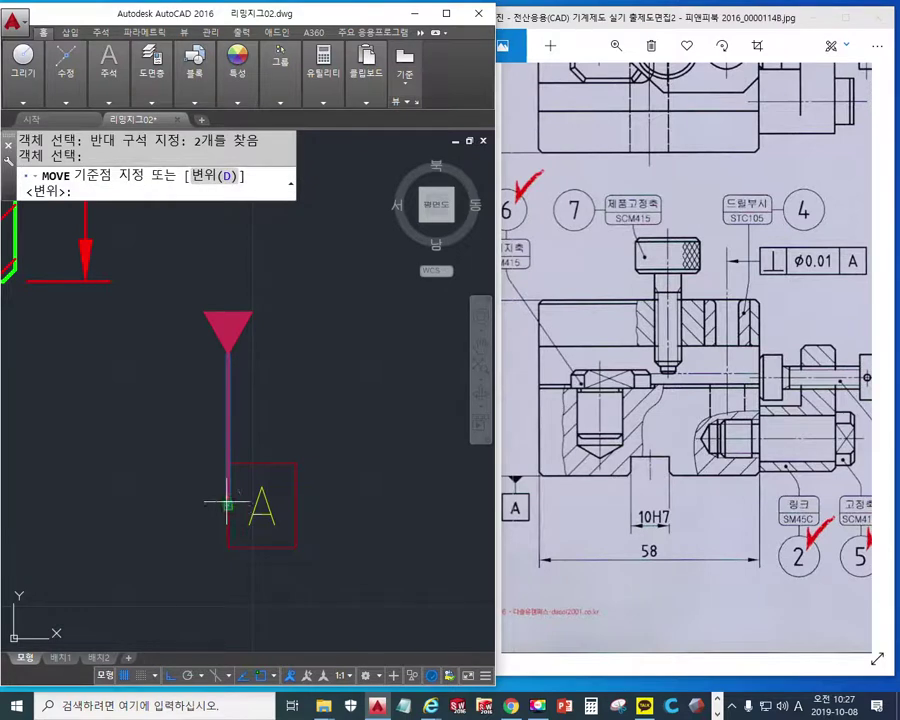
click(227, 505)
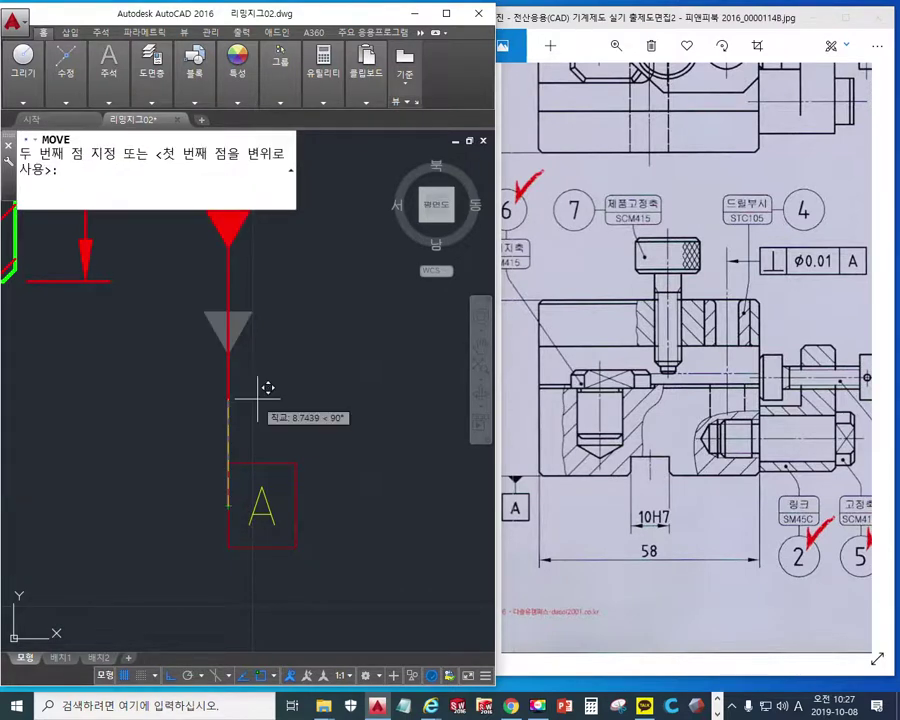
click(257, 462)
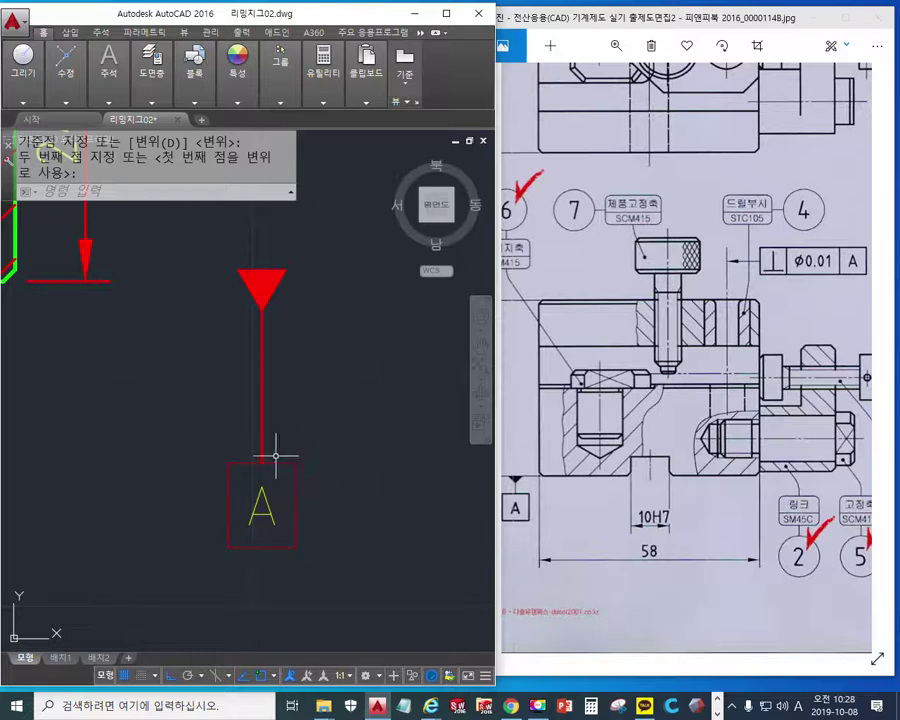
Move the complete datum A symbol so its triangle sits against the lower extension line of section A-A's 24 height dimension.
scroll(209, 413, down, 4)
middle_drag(260, 444, 278, 460)
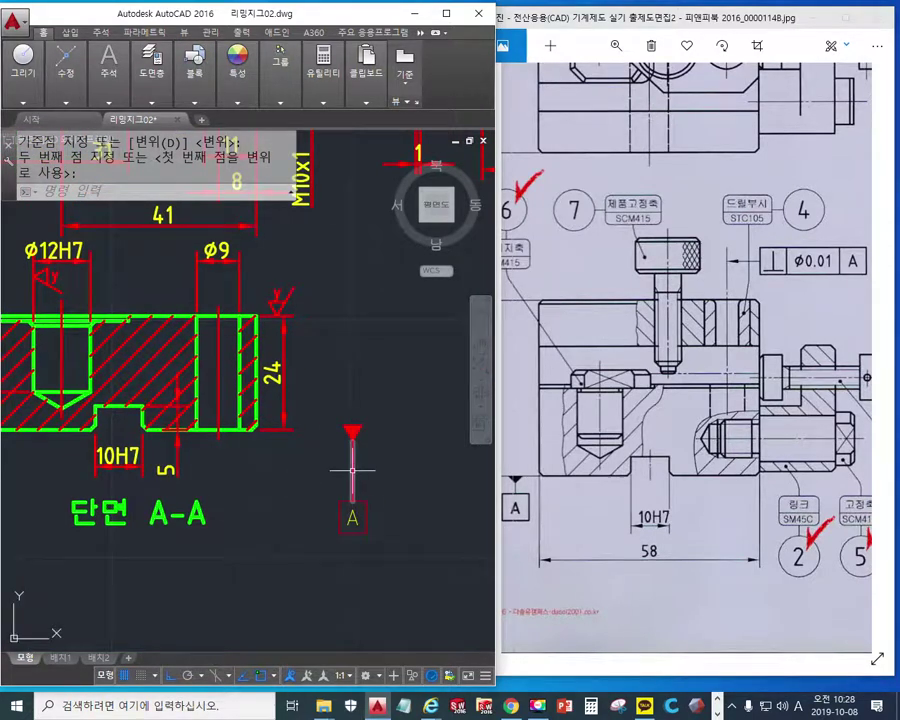
text(m)
key(Return)
click(396, 571)
click(359, 372)
key(Return)
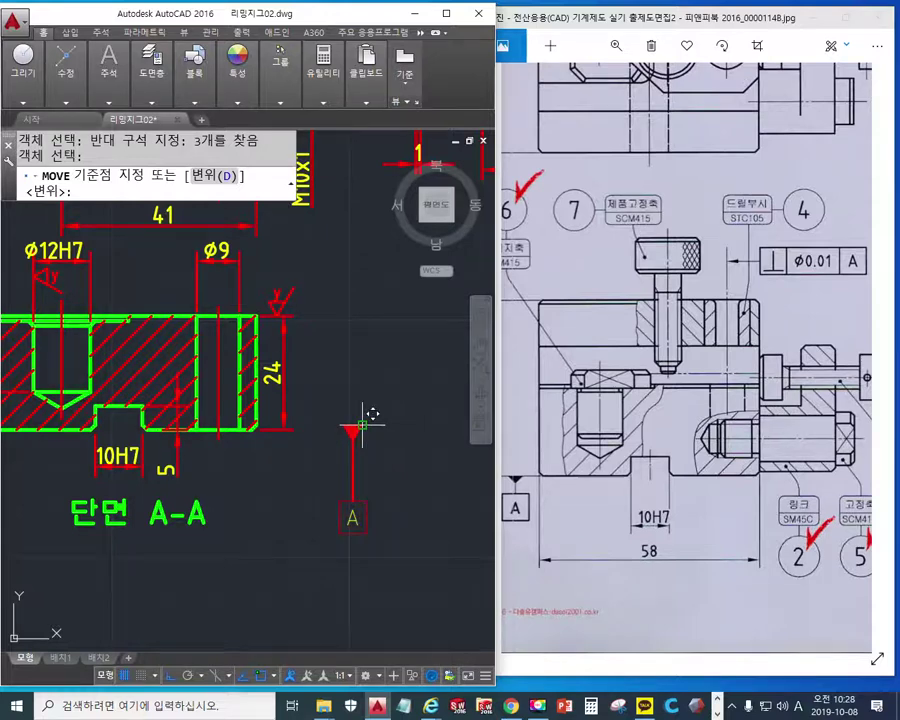
click(362, 425)
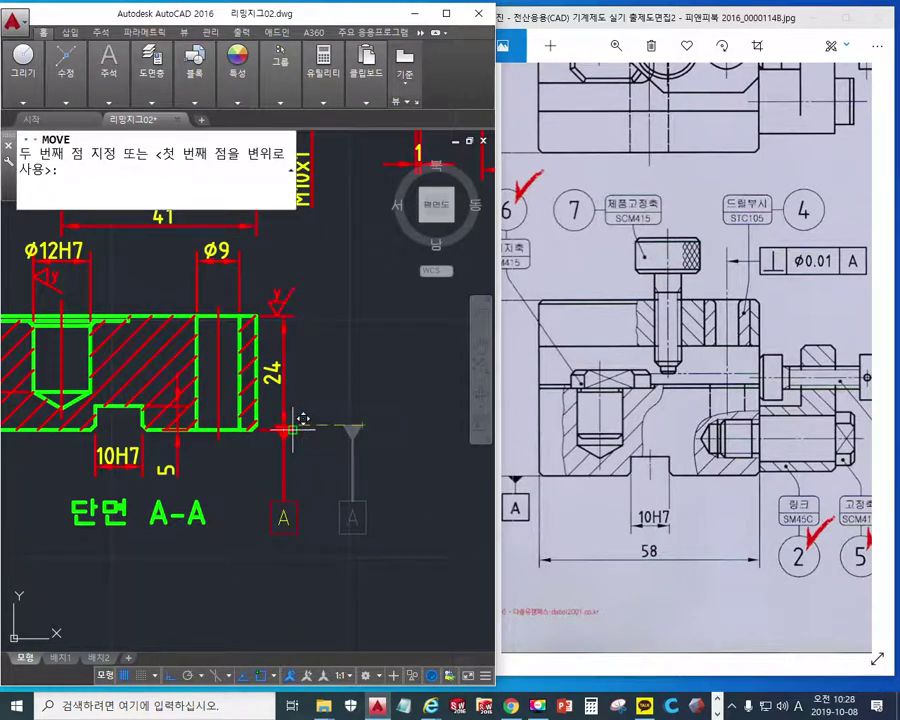
click(298, 424)
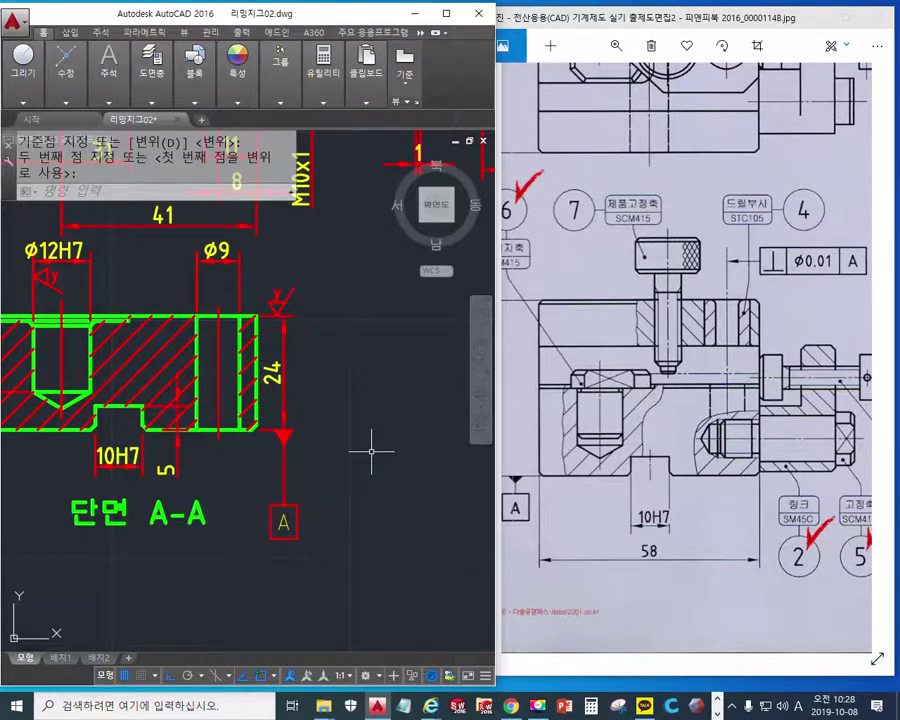
Sketch a tolerance frame pointing to the Ø12H7 dimension, circle the section view with arrows showing the needed shifts, and clear the annotations.
mouse_move(233, 461)
middle_down()
mouse_move(333, 478)
mouse_move(340, 506)
middle_up()
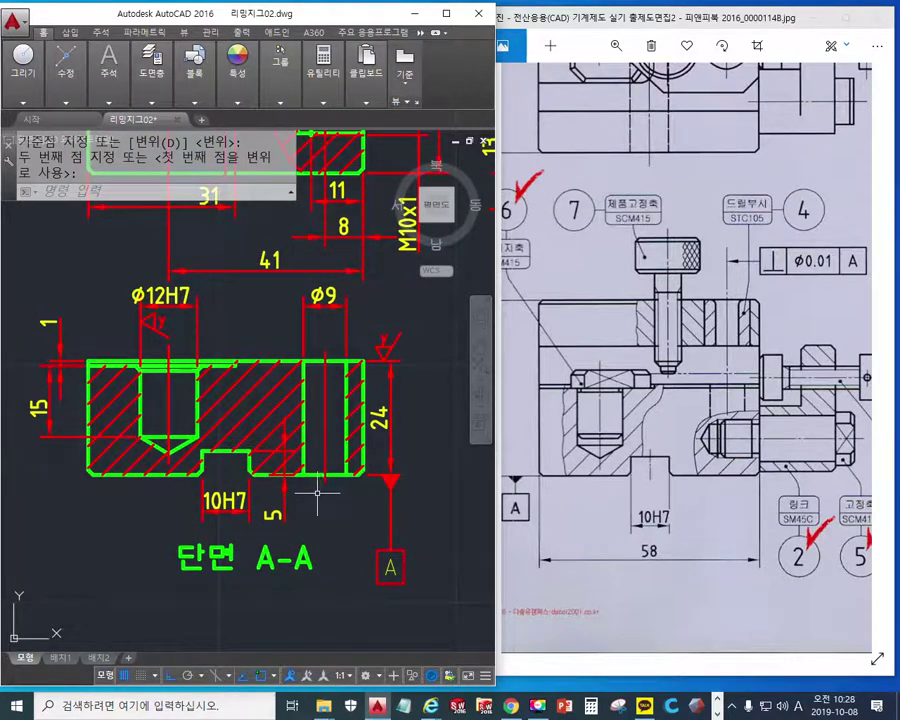
middle_drag(124, 410, 127, 421)
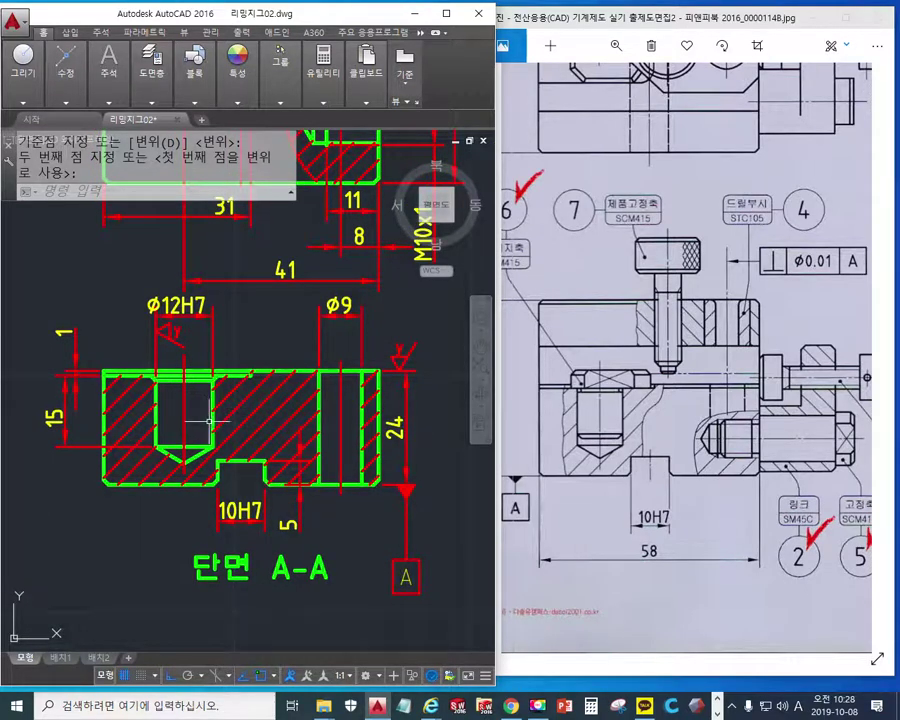
key(ctrl+F2)
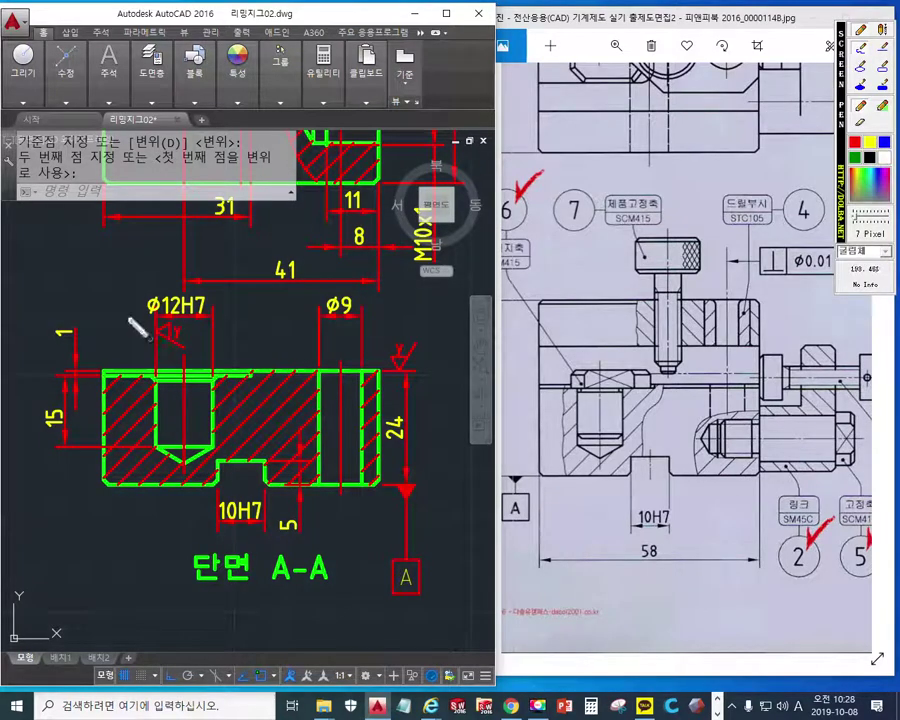
mouse_move(128, 321)
mouse_down()
mouse_move(140, 308)
mouse_move(150, 314)
mouse_move(2, 328)
mouse_move(60, 291)
mouse_move(112, 292)
mouse_up()
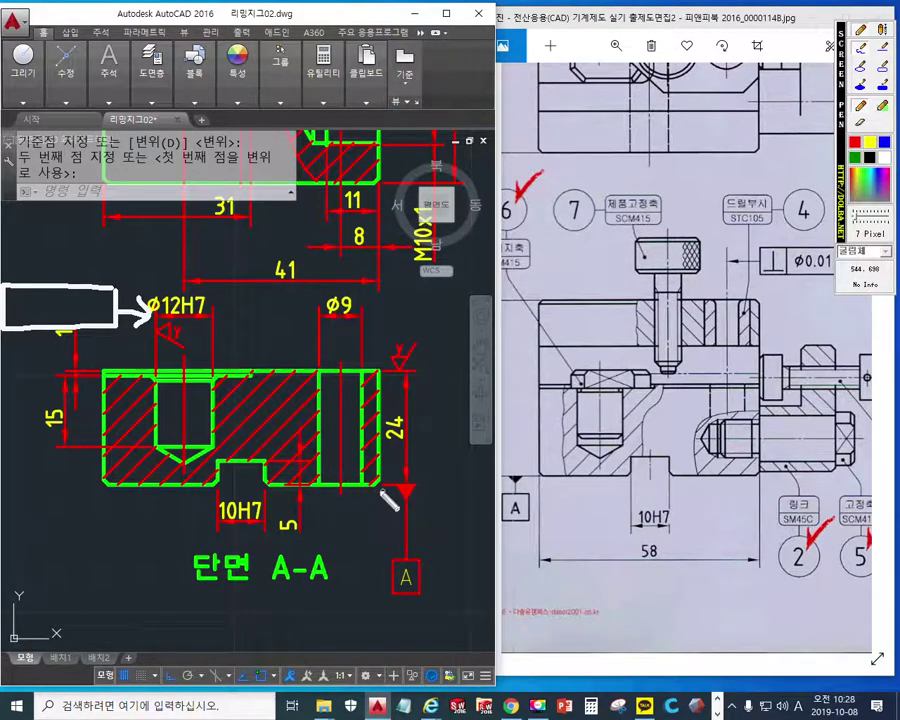
mouse_move(447, 584)
mouse_down()
mouse_move(90, 518)
mouse_move(170, 322)
mouse_move(440, 540)
mouse_move(410, 578)
mouse_up()
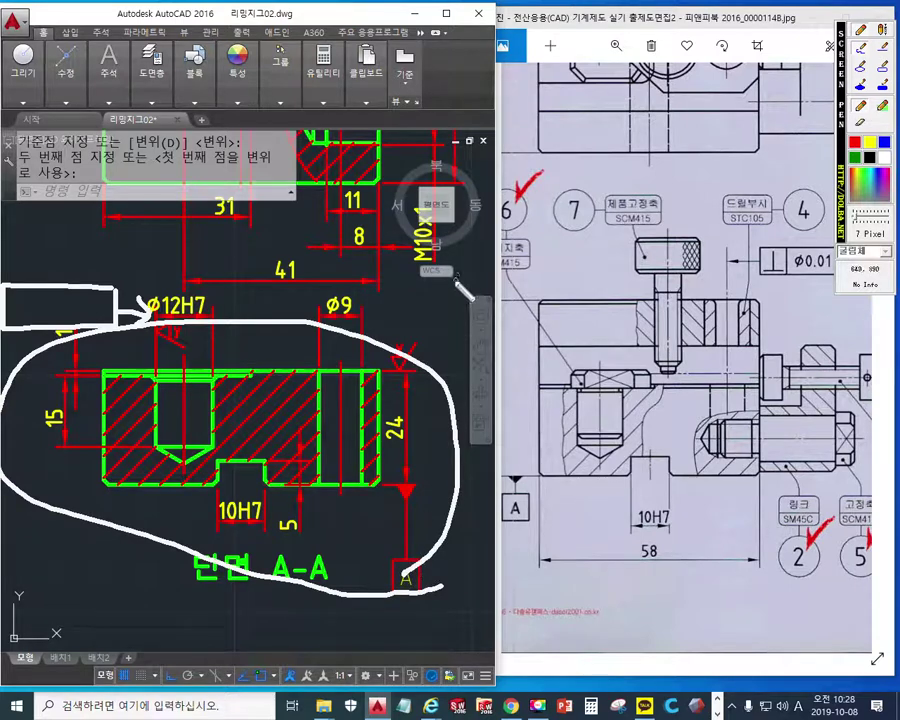
mouse_move(456, 282)
mouse_down()
mouse_move(457, 362)
mouse_move(474, 330)
mouse_up()
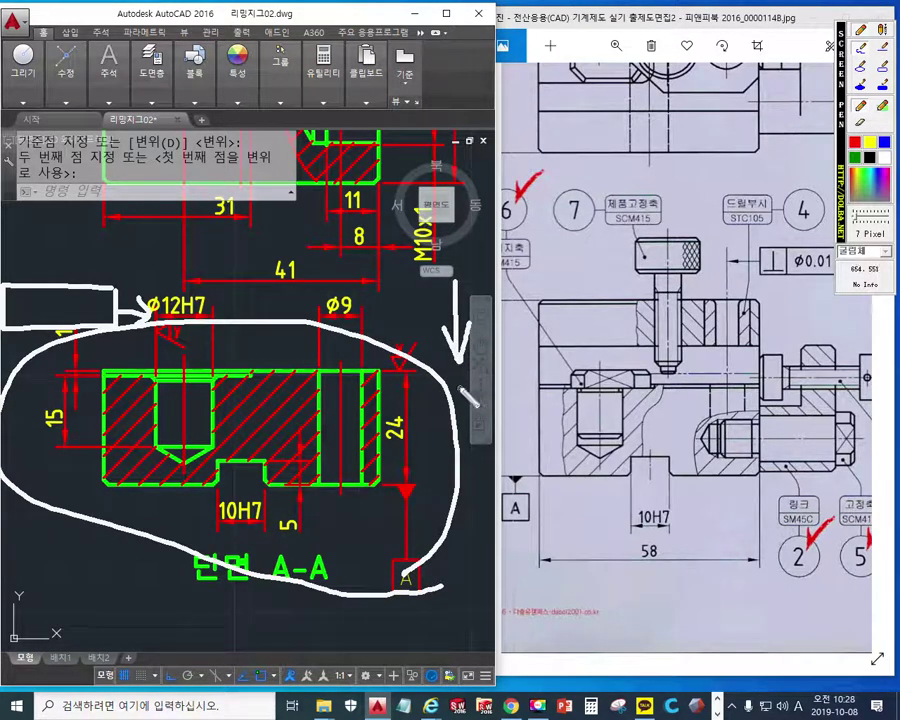
mouse_move(172, 298)
mouse_down()
mouse_move(172, 253)
mouse_move(181, 266)
mouse_up()
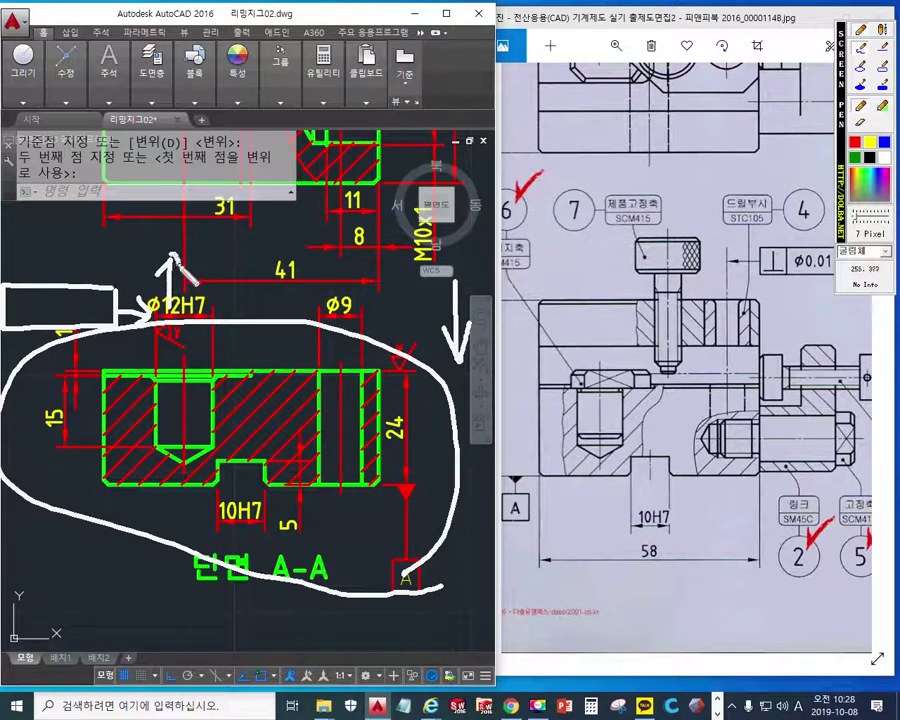
right_click(299, 403)
Move the whole section A-A view with its dimensions, label and datum symbol about 9 mm straight down.
middle_drag(226, 400, 252, 396)
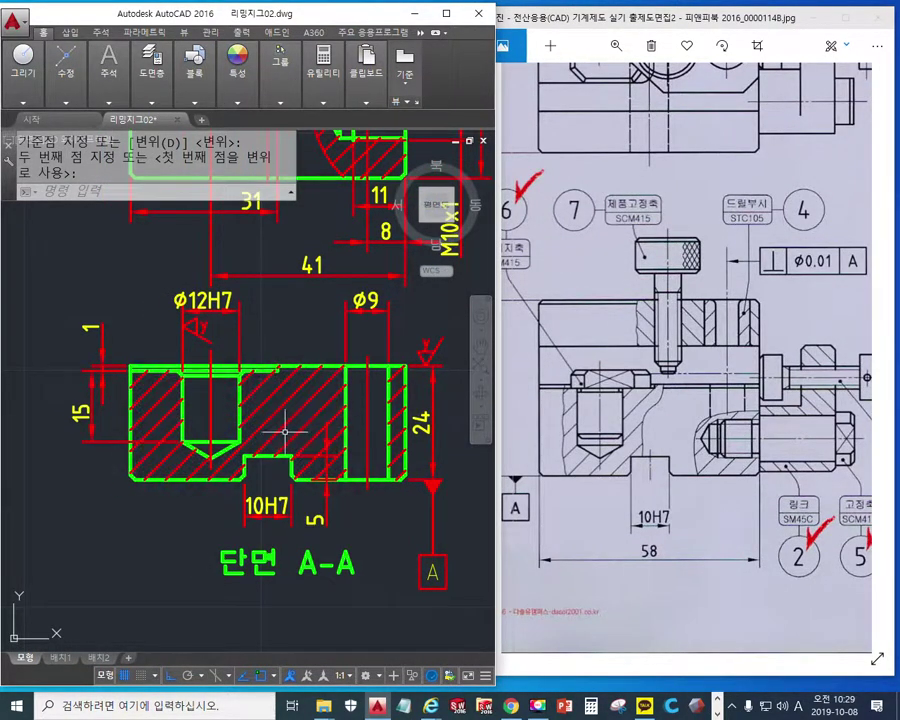
text(m)
key(Return)
click(467, 617)
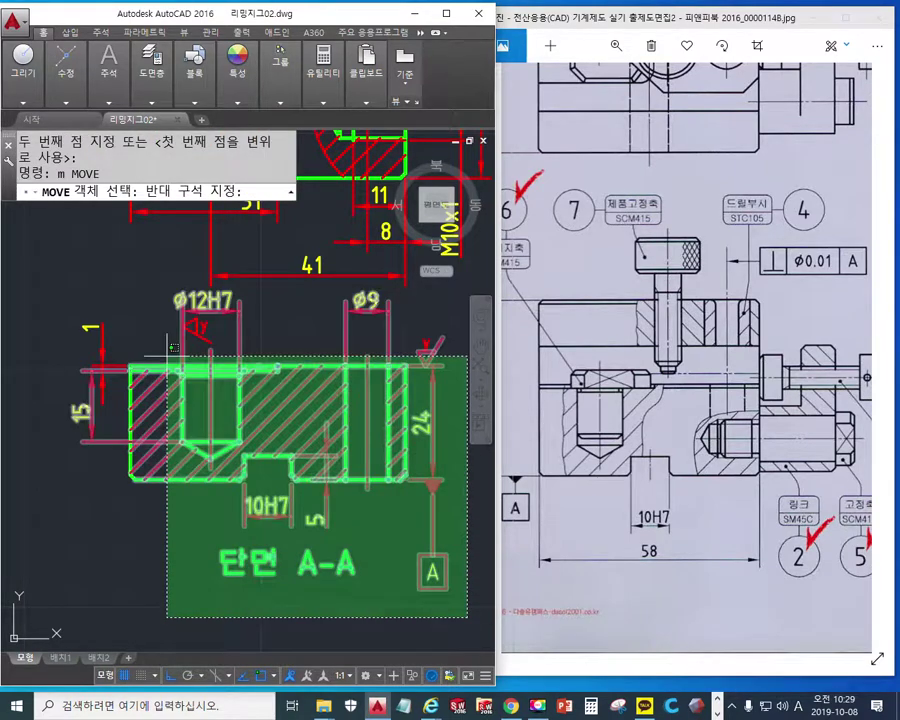
click(66, 297)
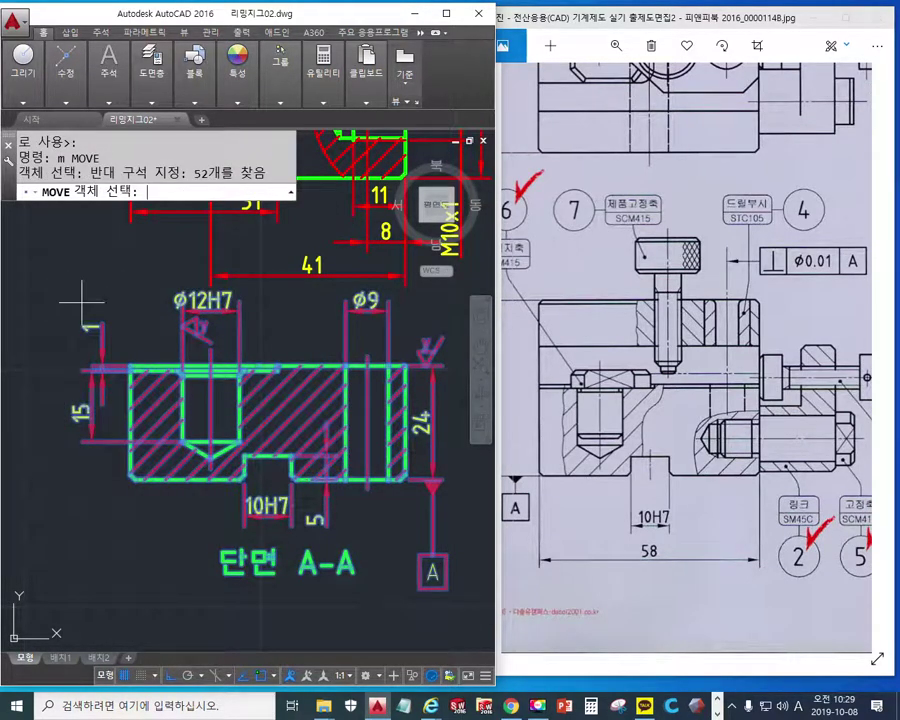
key(Return)
click(39, 274)
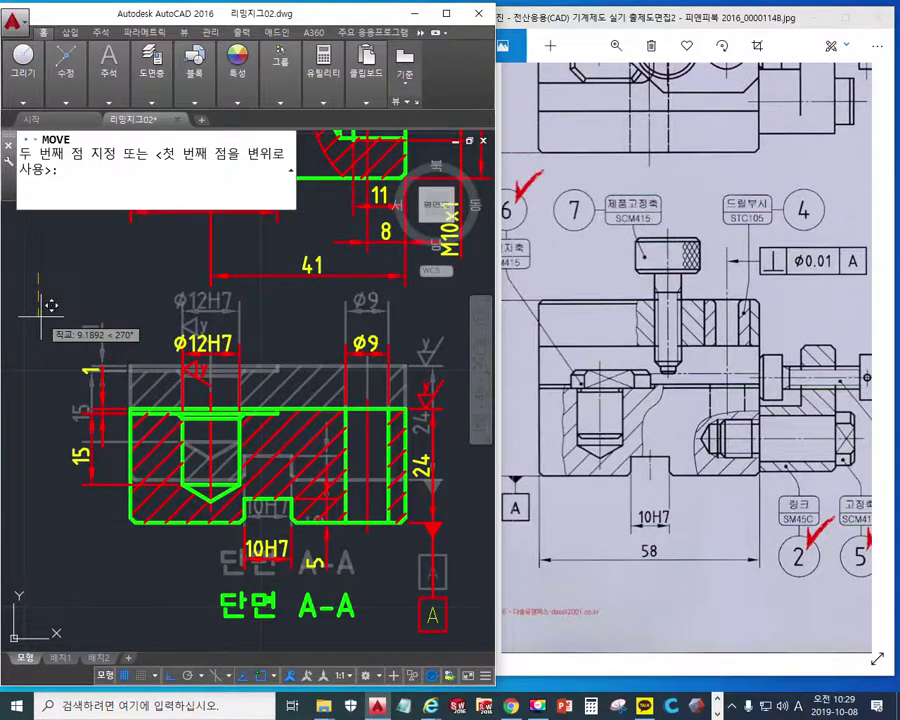
click(50, 305)
Stretch the Ø12H7 dimension about 4.7 mm upward, away from the section view.
text(s)
key(Return)
click(265, 370)
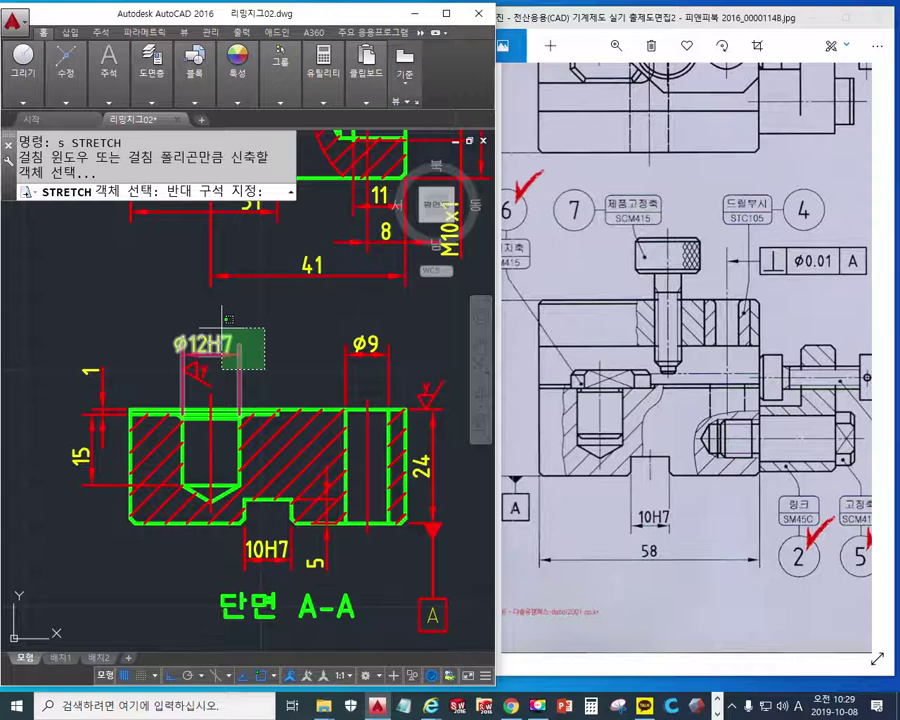
click(222, 328)
key(Return)
click(137, 364)
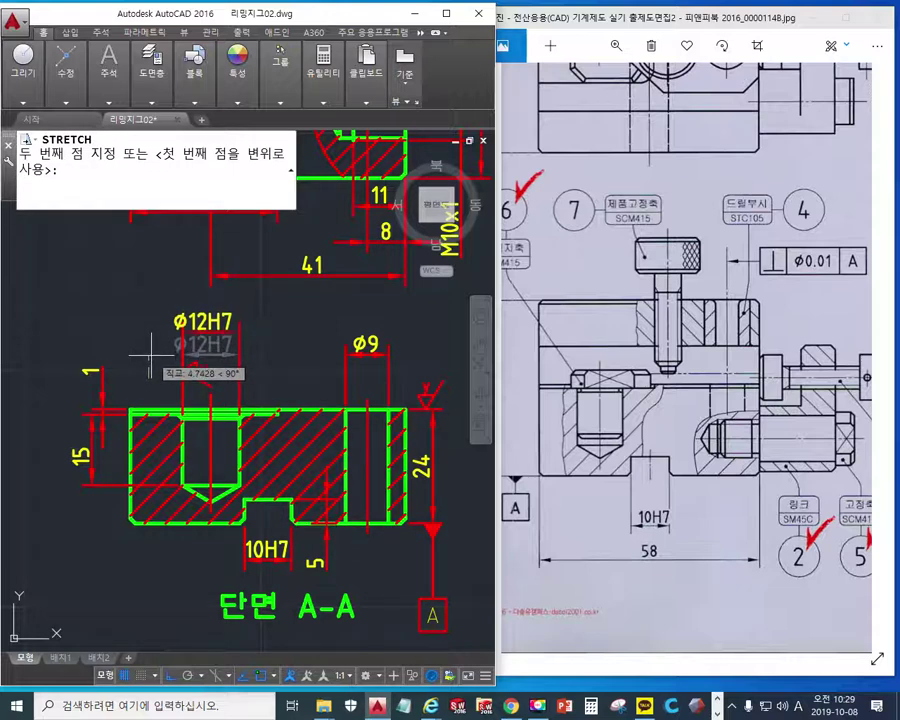
click(151, 355)
Sketch a perpendicularity tolerance frame pointing to the Ø12H7 dimension, and mark the base line and the hole's axis in white.
middle_drag(184, 352, 207, 341)
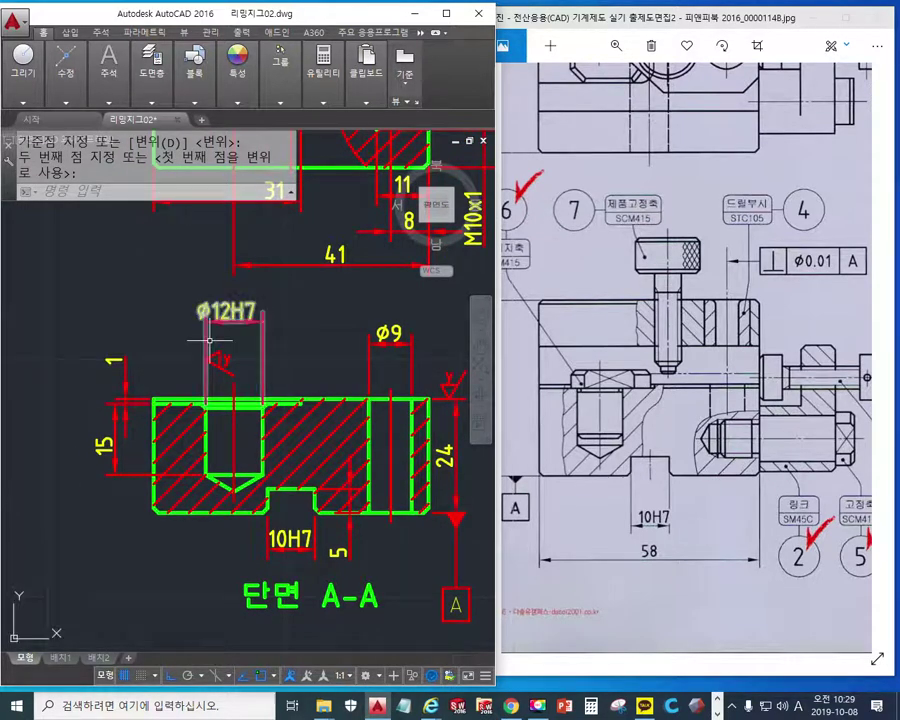
key(F12)
mouse_move(179, 322)
mouse_down()
mouse_move(199, 321)
mouse_move(178, 335)
mouse_move(14, 336)
mouse_move(60, 300)
mouse_move(152, 300)
mouse_up()
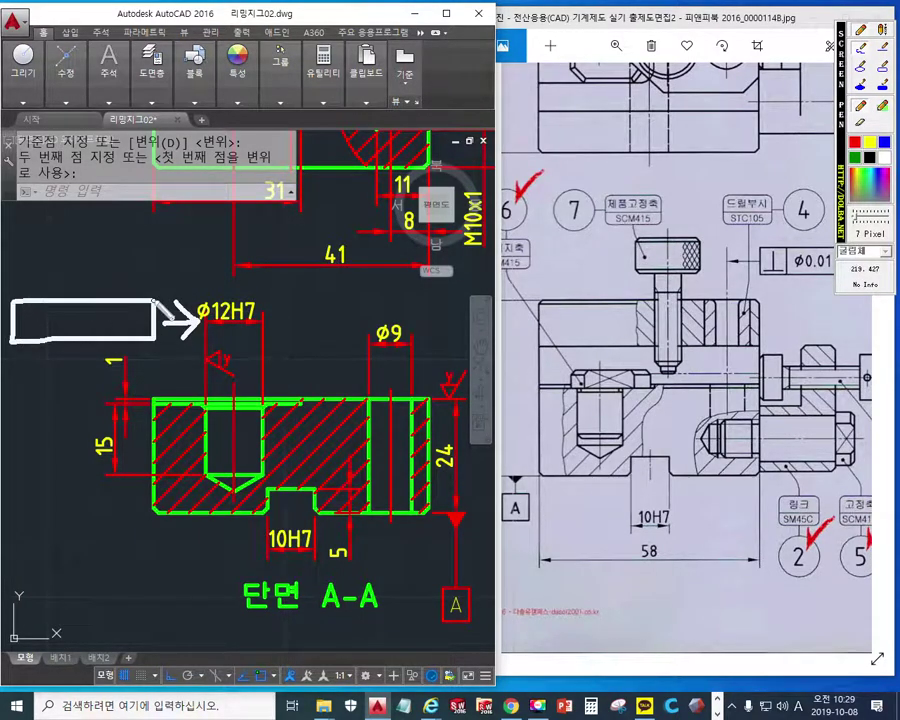
mouse_move(33, 305)
mouse_down()
mouse_move(33, 333)
mouse_move(48, 334)
mouse_up()
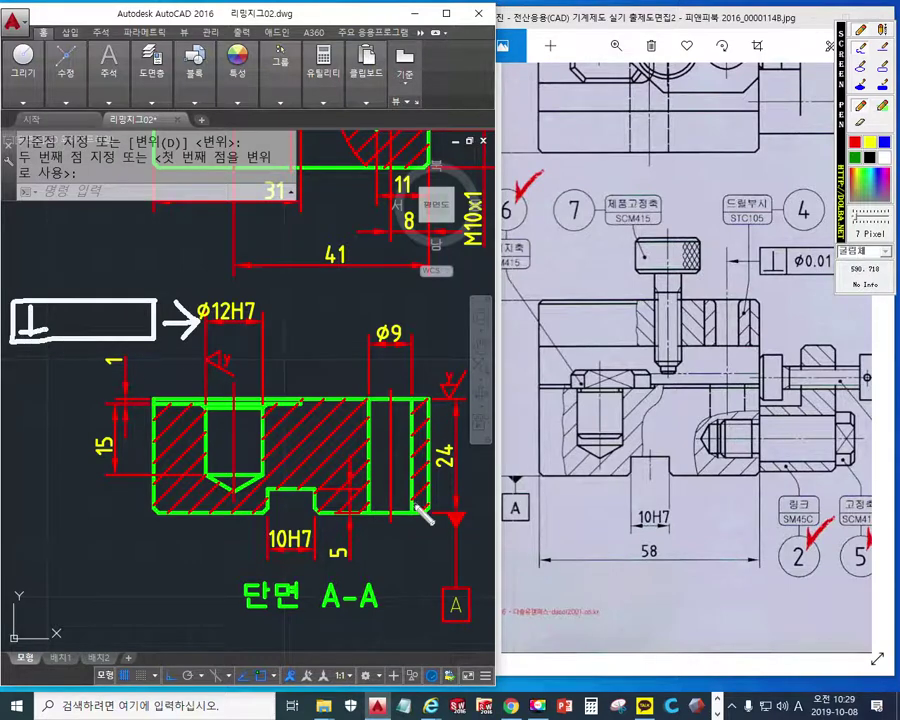
drag(133, 513, 493, 520)
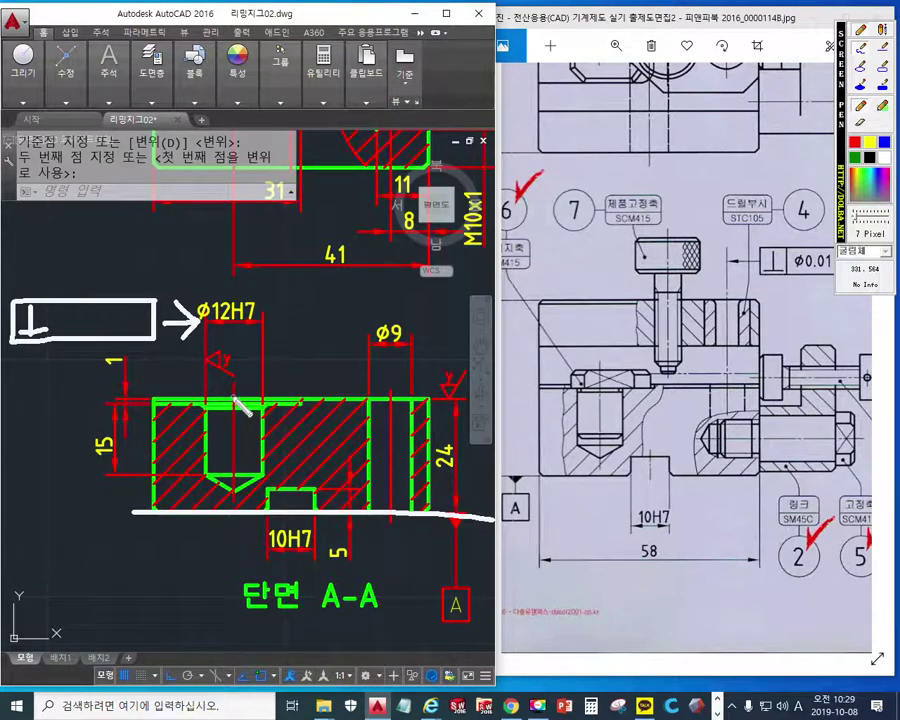
mouse_move(234, 398)
mouse_down()
mouse_move(241, 505)
mouse_move(237, 485)
mouse_move(209, 522)
mouse_up()
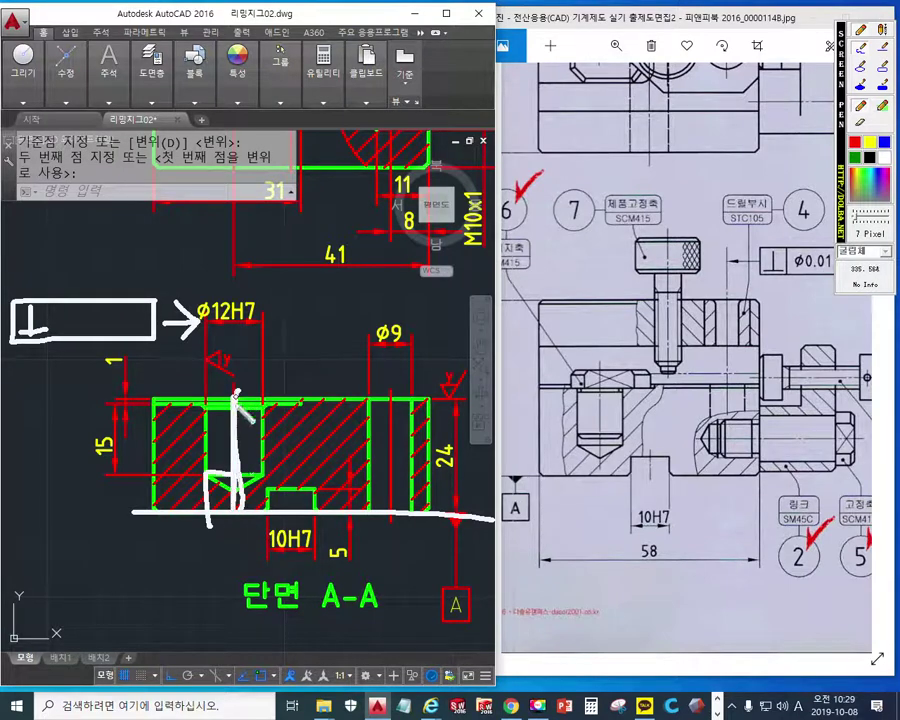
Circle the 24 dimension, note the range 18~30, mark the hole's axis zone in yellow, and clear the annotations.
mouse_move(466, 476)
mouse_down()
mouse_move(436, 438)
mouse_move(468, 484)
mouse_up()
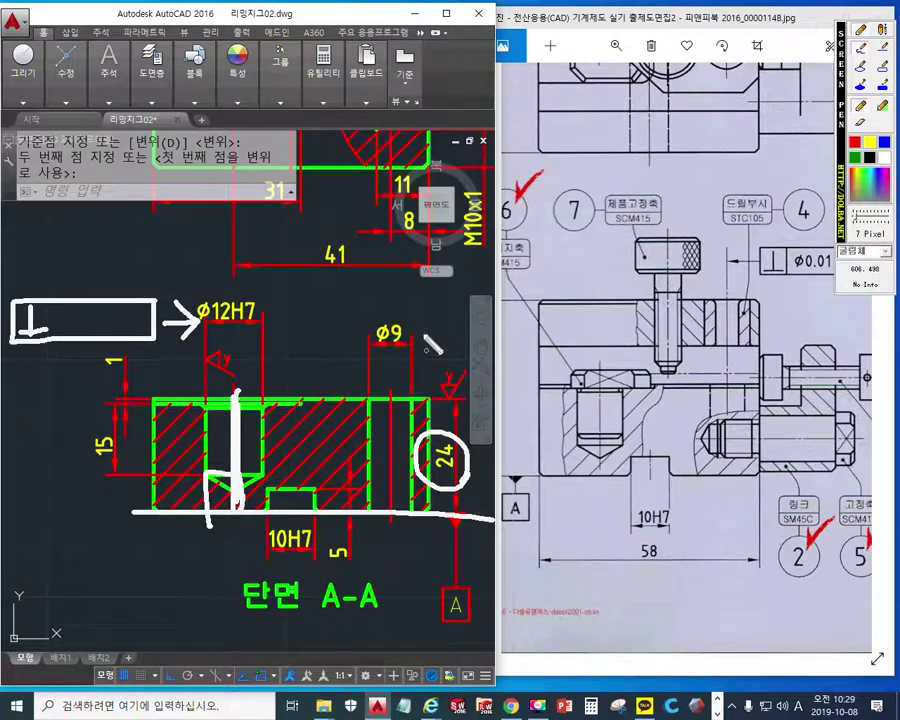
mouse_move(416, 330)
mouse_down()
mouse_move(408, 356)
mouse_move(428, 337)
mouse_move(484, 338)
mouse_move(474, 356)
mouse_move(492, 338)
mouse_up()
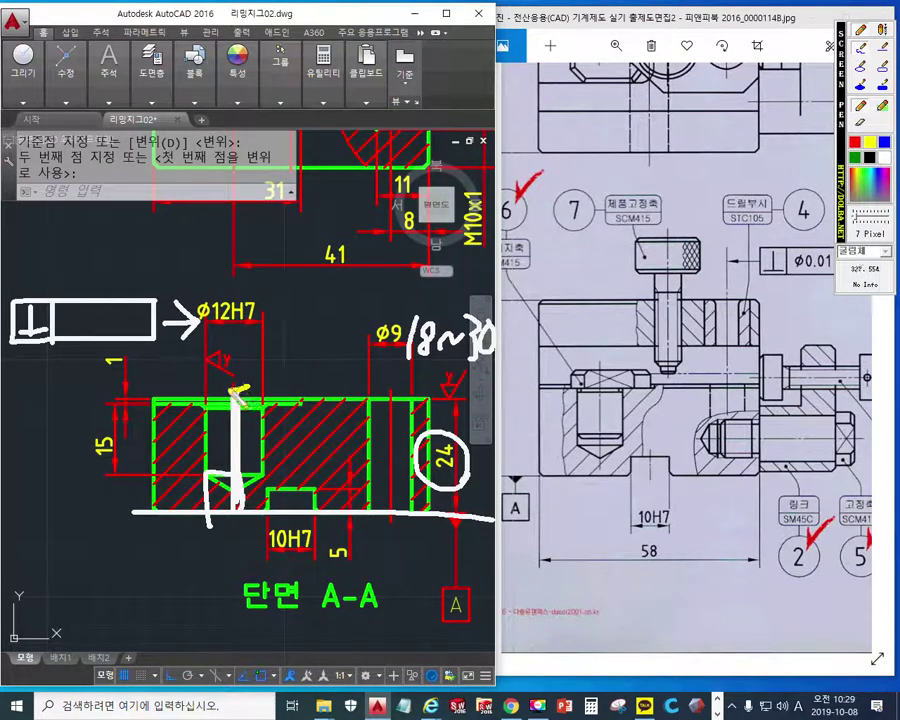
mouse_move(236, 392)
mouse_down()
mouse_move(246, 390)
mouse_move(255, 510)
mouse_move(236, 382)
mouse_move(240, 498)
mouse_move(258, 512)
mouse_move(240, 490)
mouse_up()
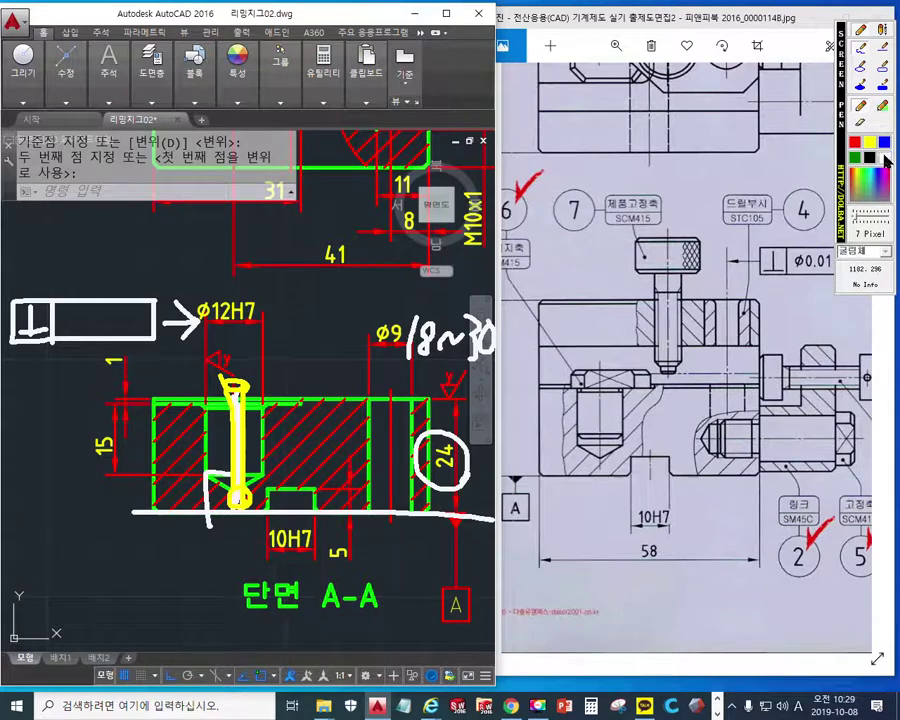
drag(70, 308, 57, 355)
mouse_move(100, 318)
mouse_down()
mouse_move(94, 330)
mouse_move(101, 318)
mouse_move(137, 318)
mouse_move(140, 336)
mouse_move(178, 298)
mouse_move(156, 340)
mouse_move(166, 320)
mouse_move(177, 338)
mouse_up()
click(108, 334)
drag(162, 326, 175, 325)
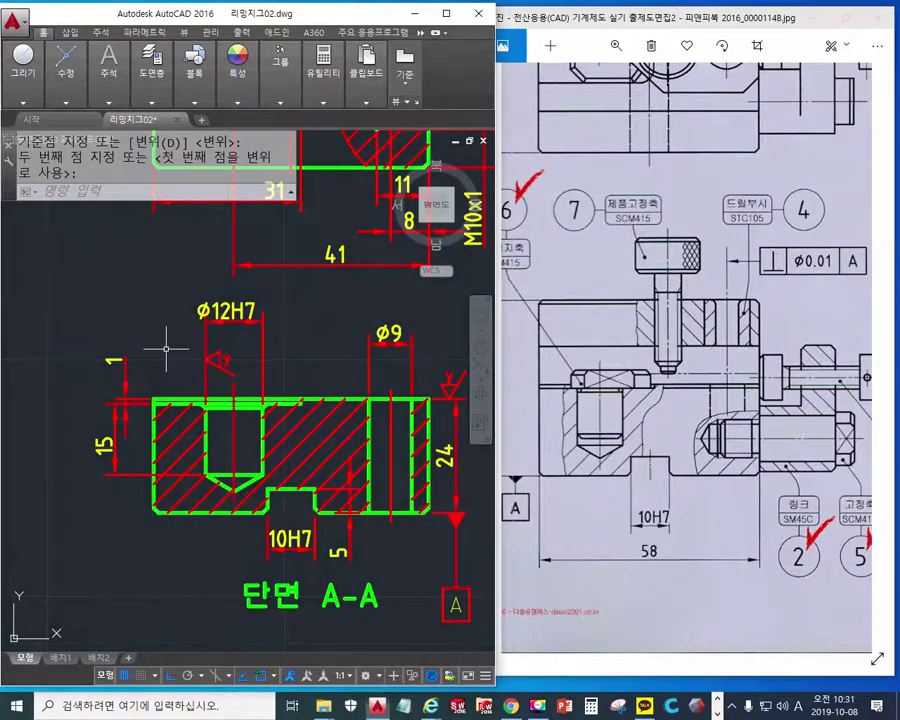
Set up a QLeader with the tolerance annotation type and a closed filled arrowhead instead of the filled datum triangle.
mouse_move(130, 316)
middle_down()
mouse_move(167, 311)
mouse_move(157, 322)
middle_up()
scroll(150, 309, up, 2)
text(q)
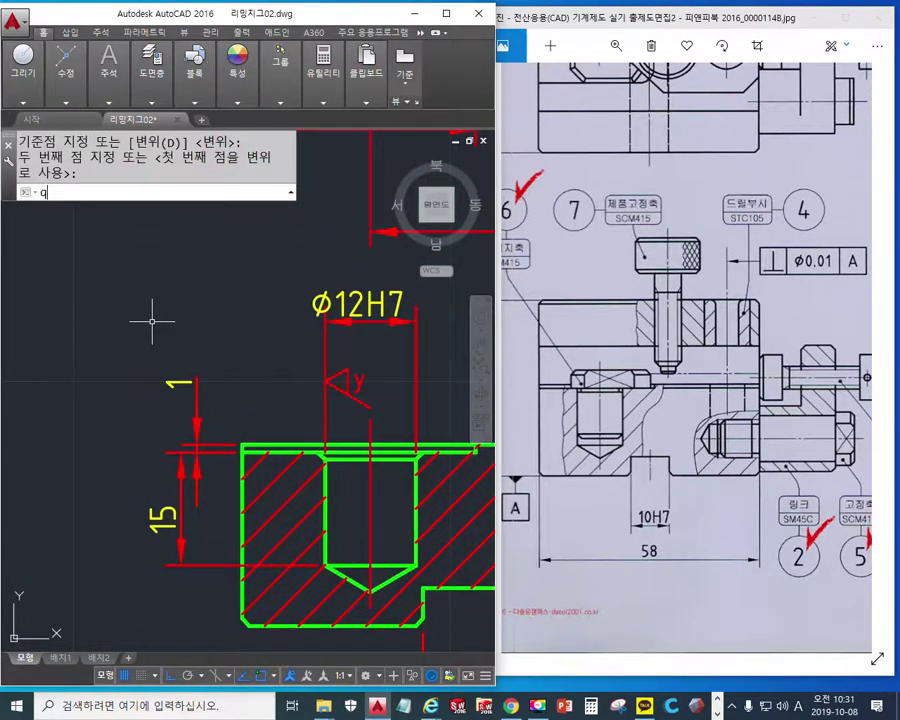
text(l)
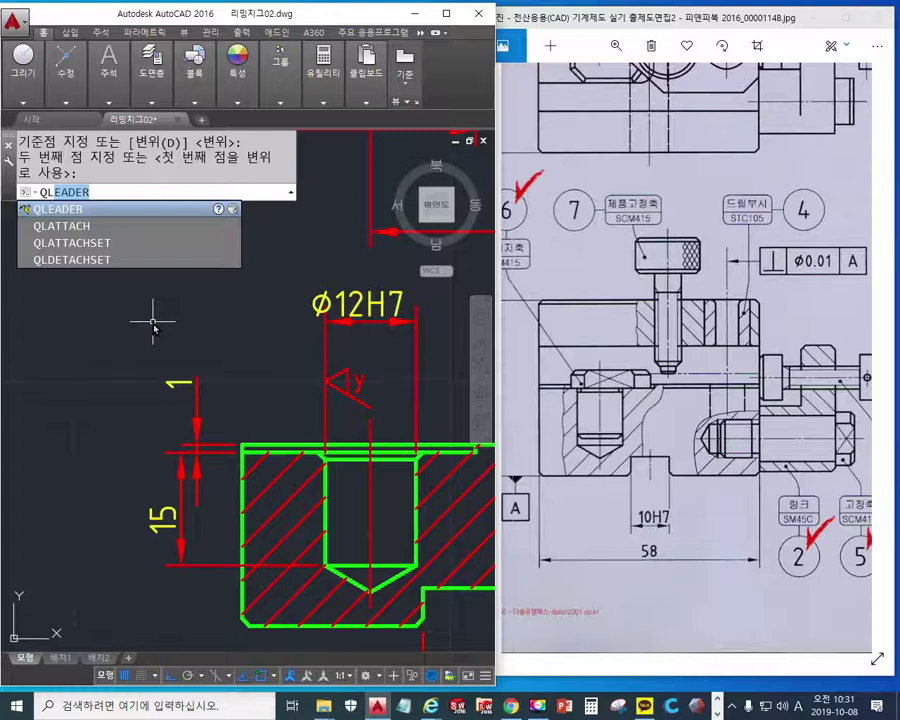
key(Return)
text(s)
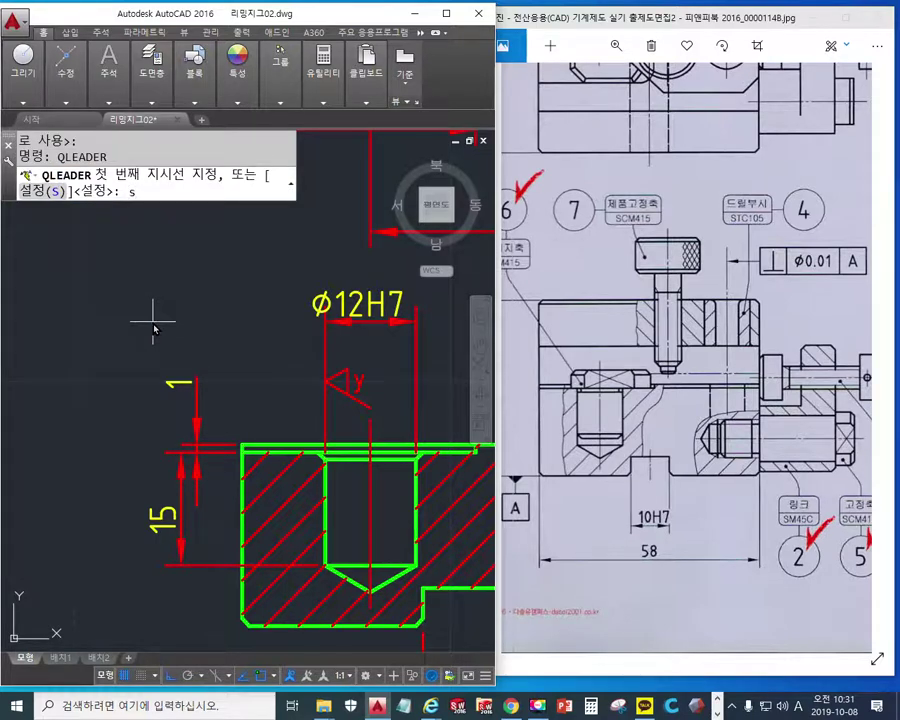
key(Return)
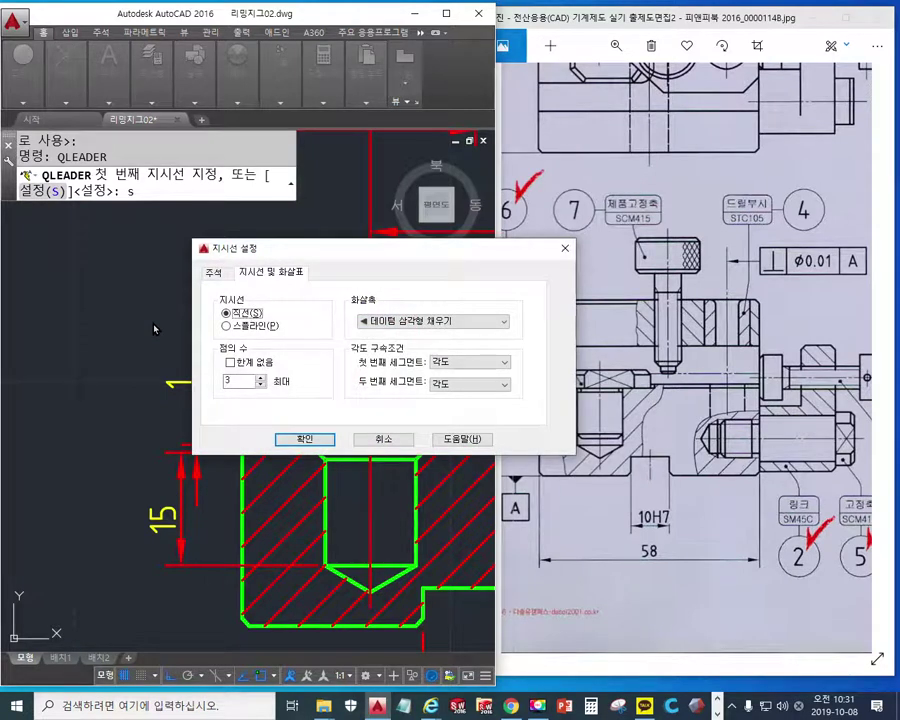
click(422, 321)
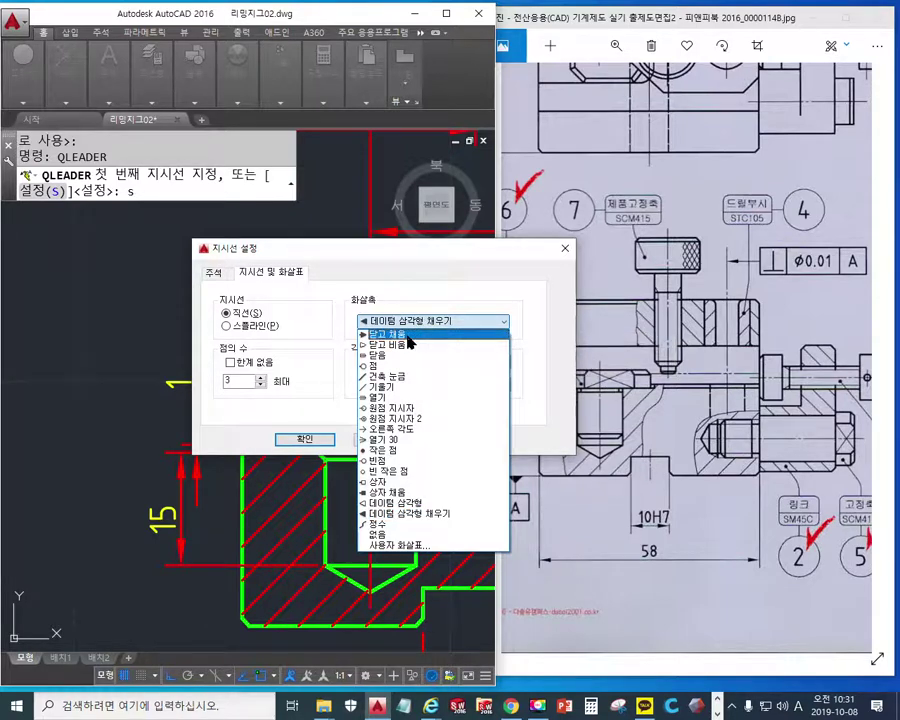
click(407, 336)
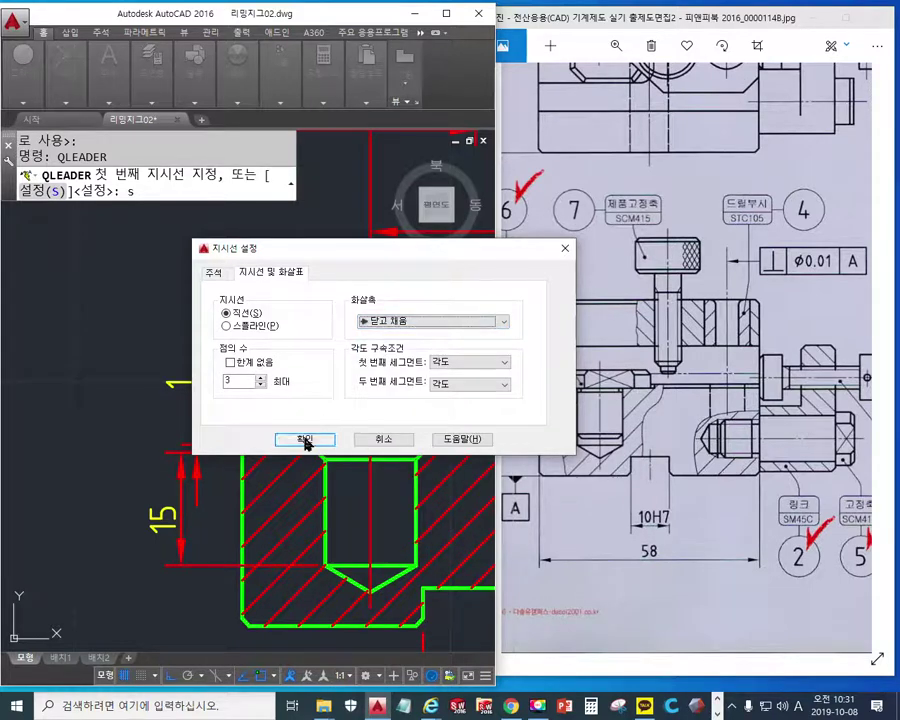
click(222, 275)
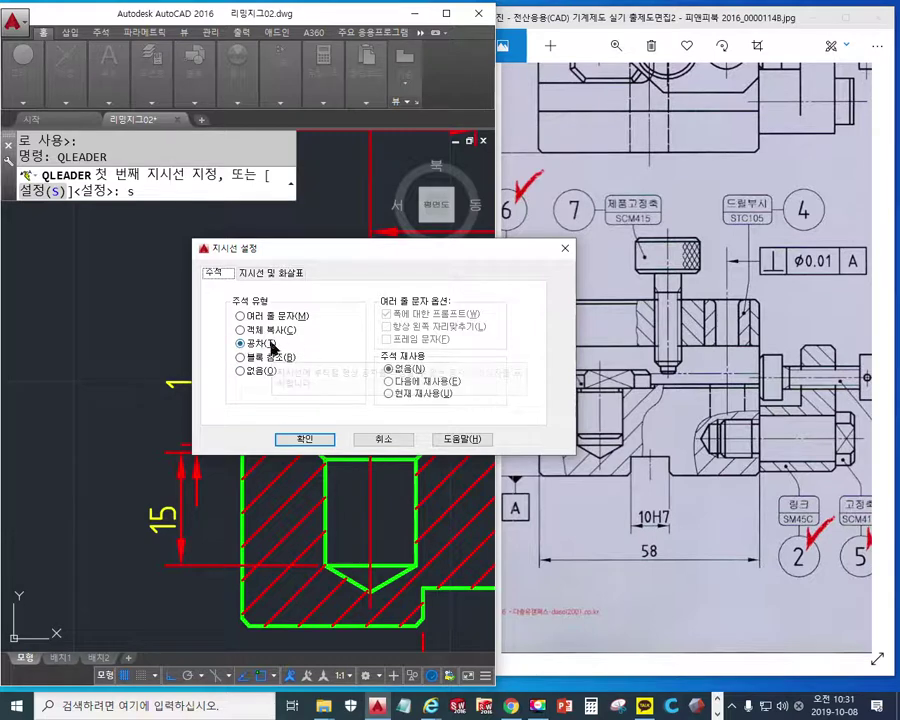
click(303, 439)
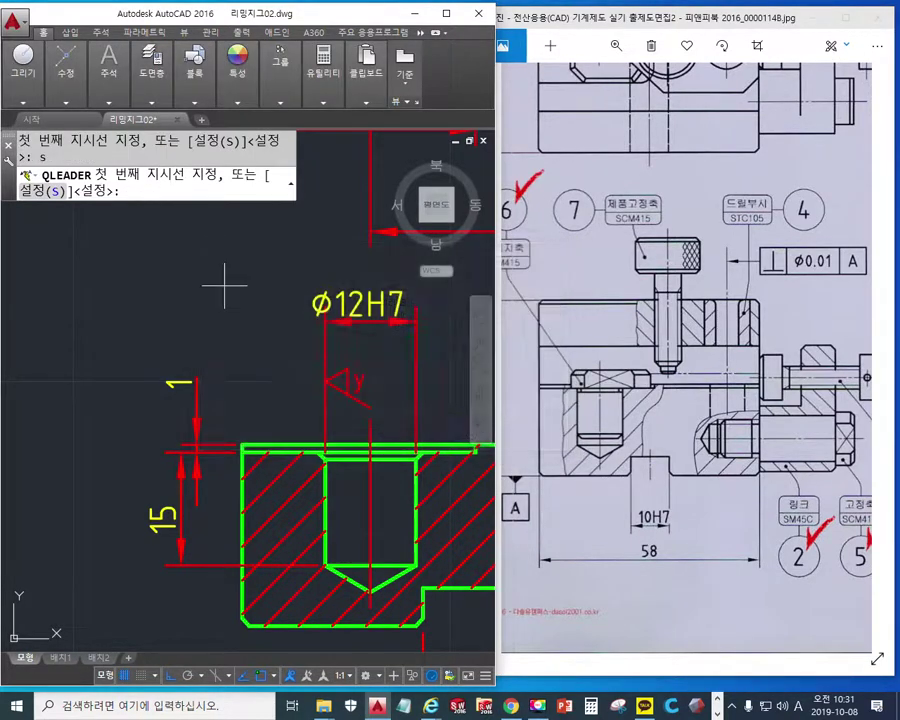
Draw a horizontal leader about 14 mm long, outward to the left from the left end of the Ø12H7 dimension line.
click(325, 321)
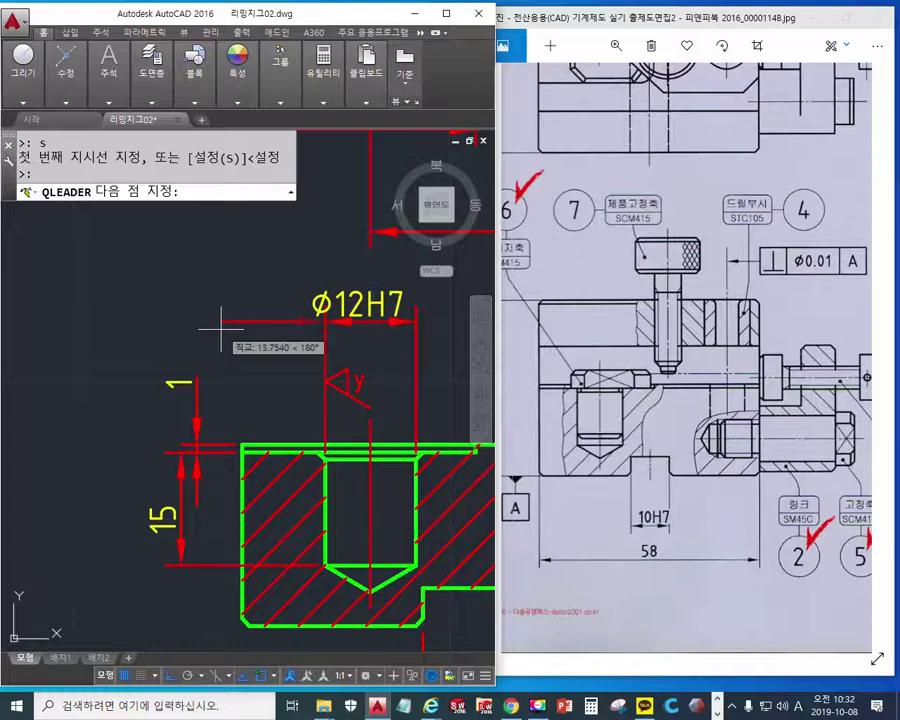
click(222, 328)
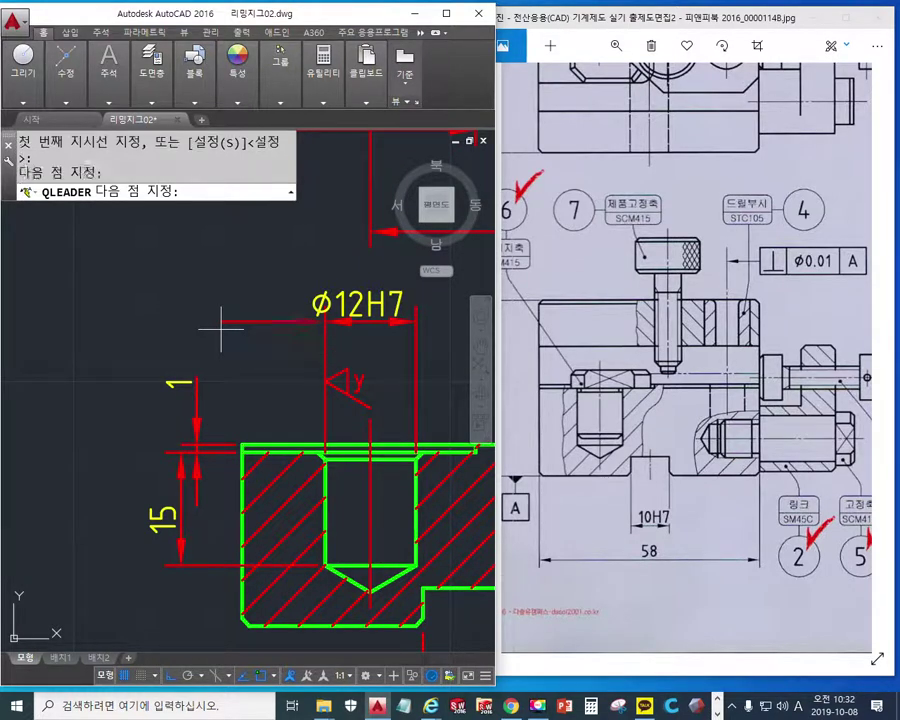
click(232, 259)
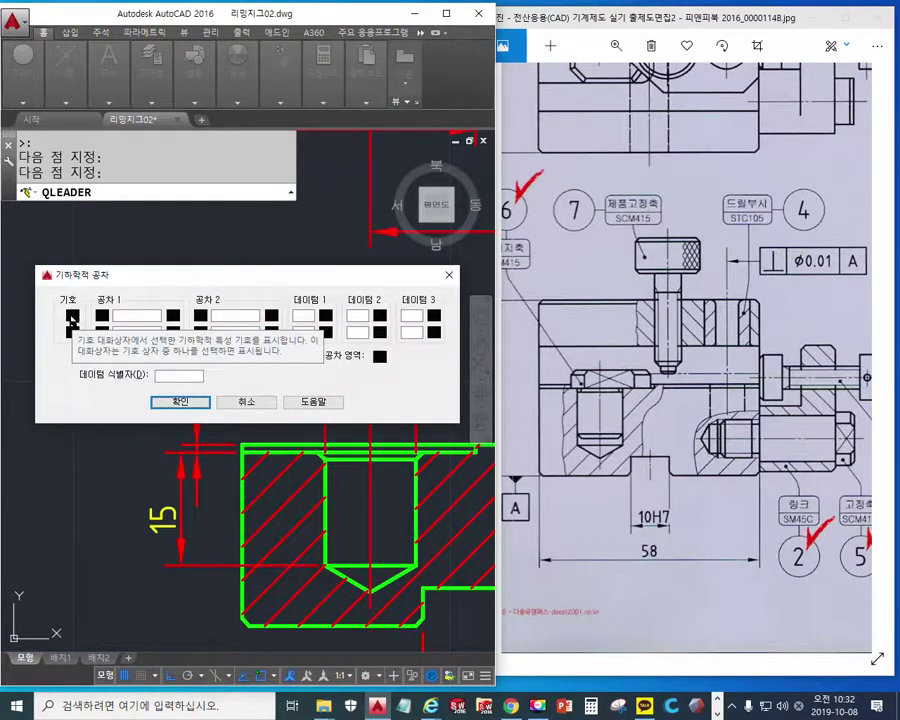
Fill the leader's tolerance frame with the perpendicularity symbol, a diameter tolerance of 0.009 and datum A.
click(72, 316)
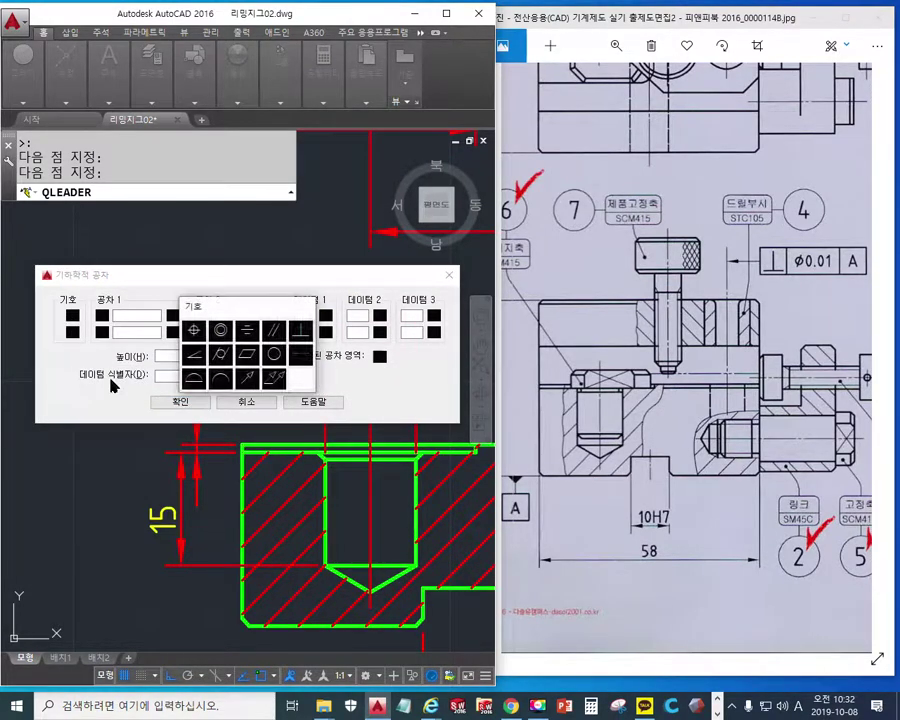
click(300, 337)
click(102, 316)
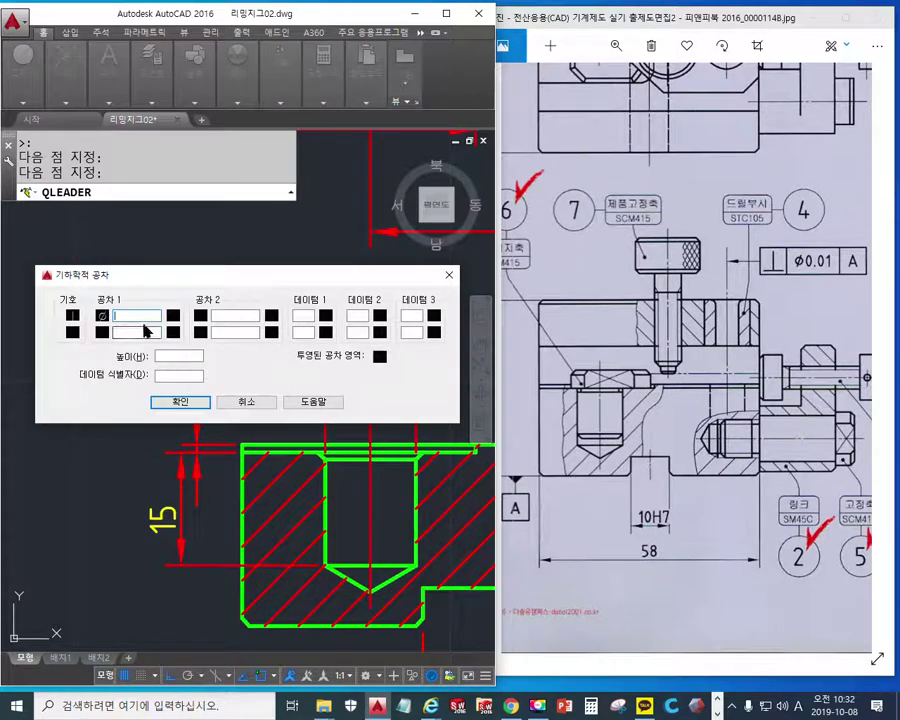
text(0.009)
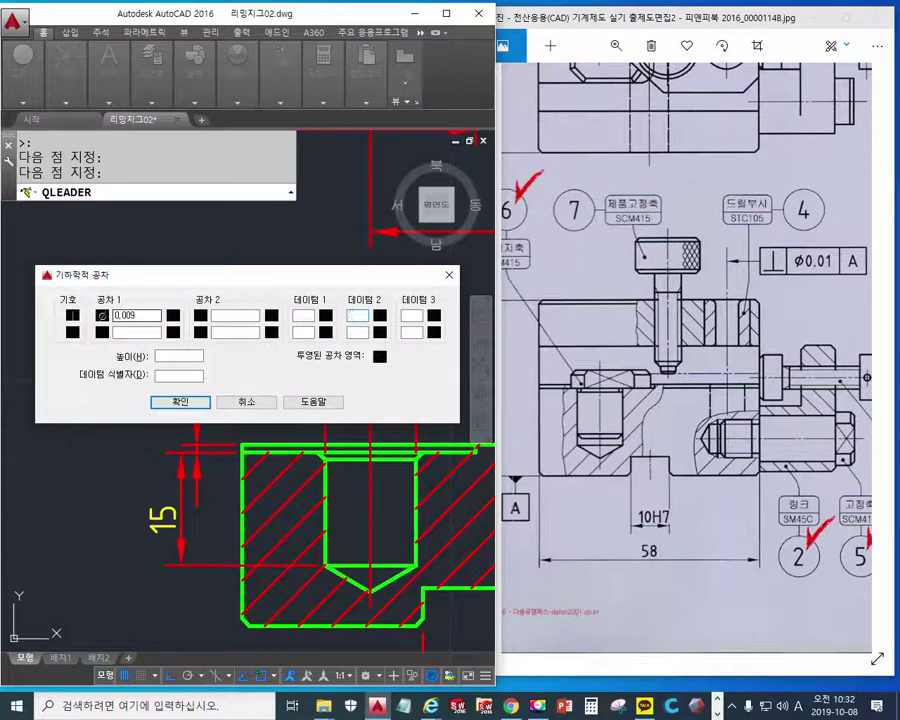
click(303, 315)
text(A)
click(180, 401)
Circle the large hole in the jig base's plan view in white and handwrite "정" beside the view.
mouse_move(287, 427)
middle_down()
mouse_move(272, 414)
mouse_move(300, 414)
middle_up()
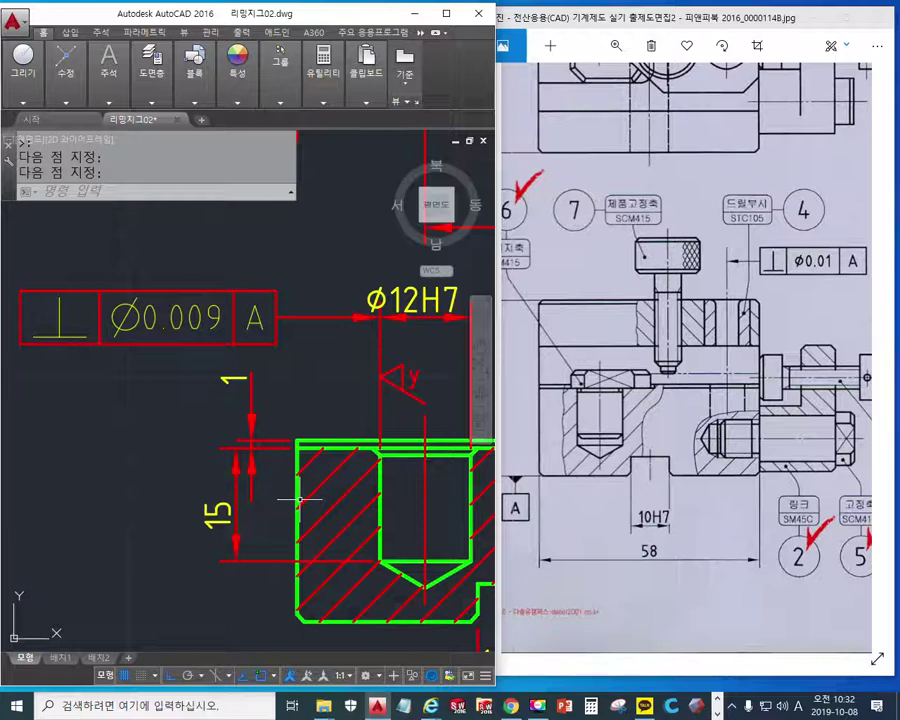
scroll(305, 306, down, 3)
middle_drag(310, 306, 201, 500)
scroll(256, 365, up, 2)
mouse_move(256, 365)
middle_down()
mouse_move(227, 367)
mouse_move(226, 351)
middle_up()
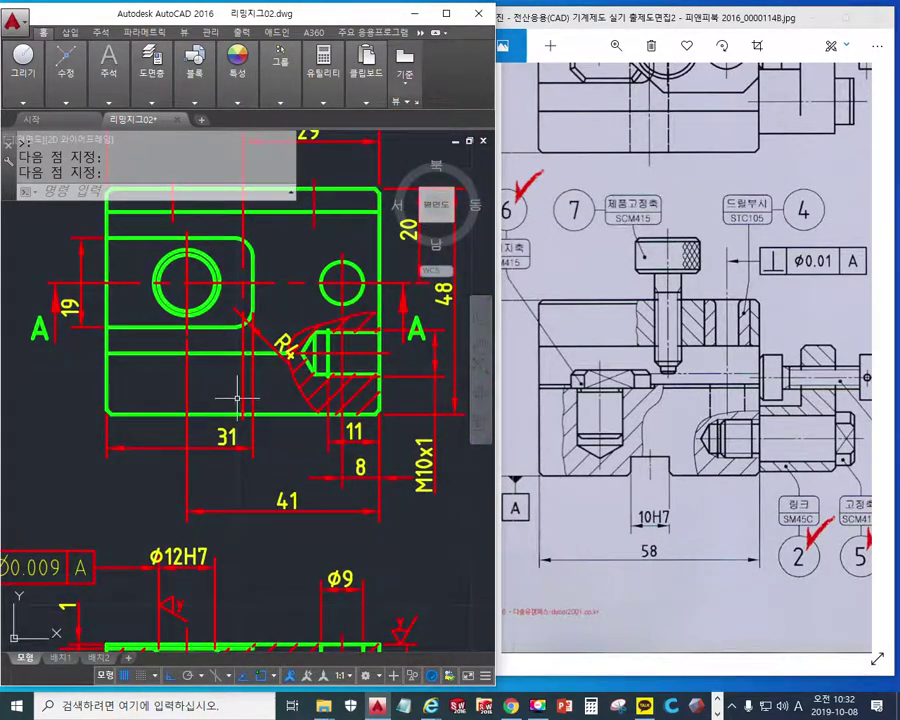
key(F12)
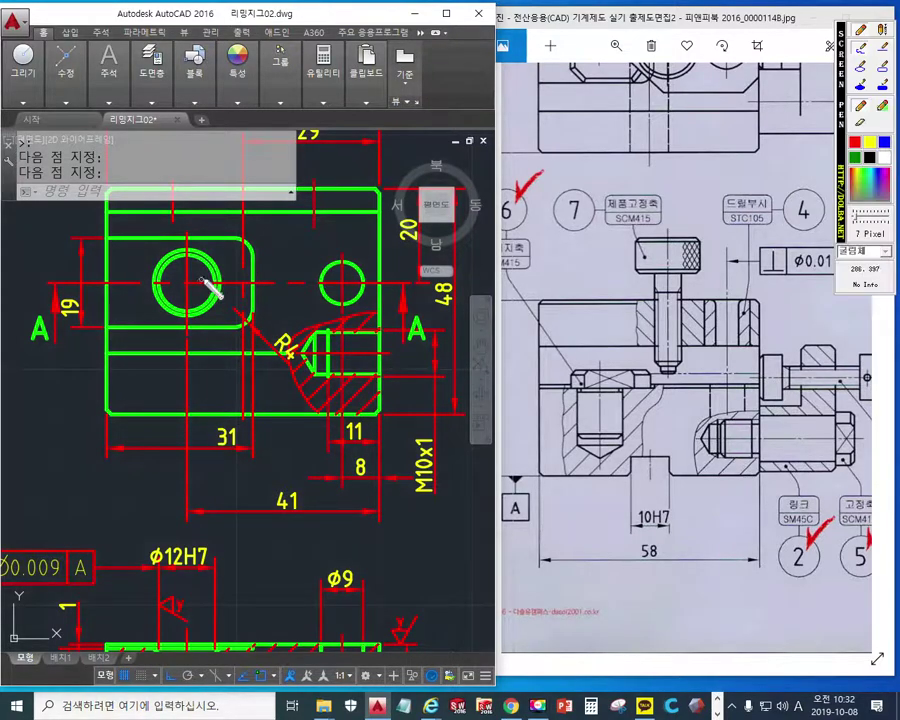
mouse_move(214, 281)
mouse_down()
mouse_move(200, 307)
mouse_move(162, 303)
mouse_move(172, 256)
mouse_move(211, 283)
mouse_up()
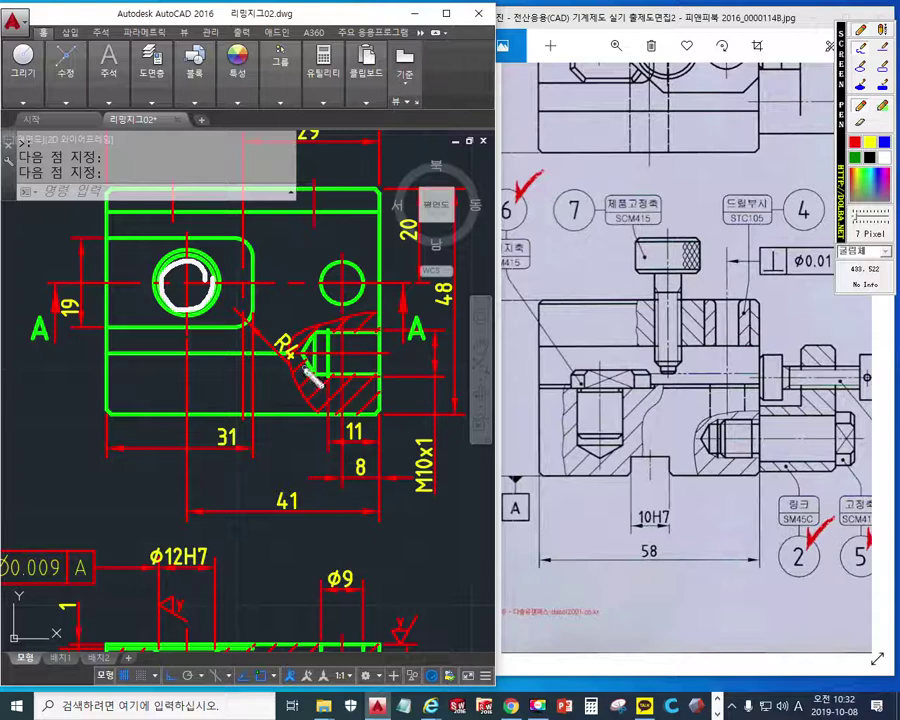
mouse_move(63, 374)
mouse_down()
mouse_move(97, 420)
mouse_move(115, 388)
mouse_up()
mouse_move(120, 356)
mouse_down()
mouse_move(122, 420)
mouse_move(112, 406)
mouse_up()
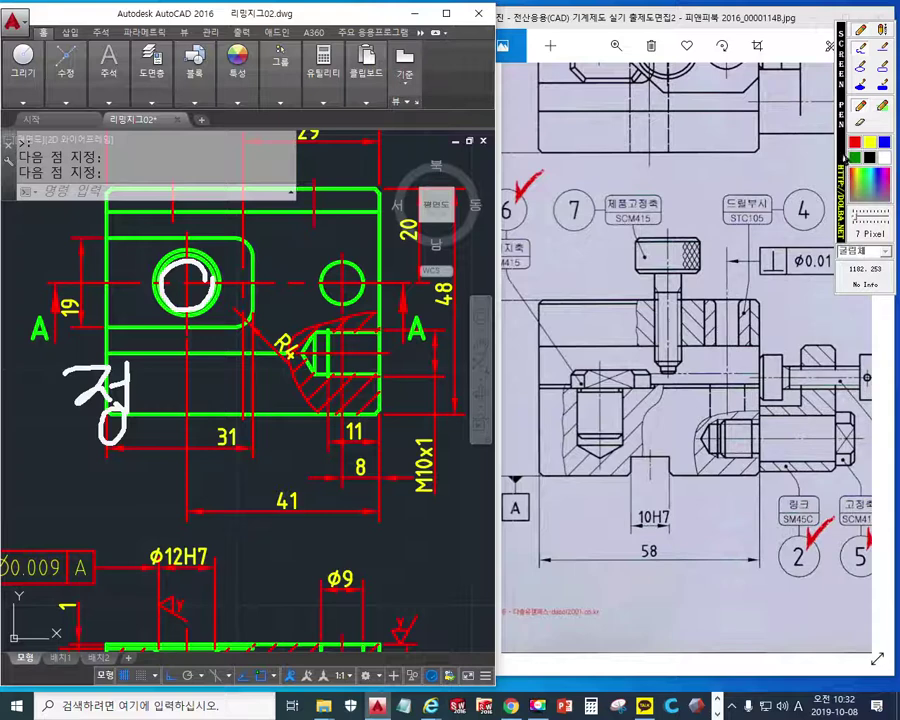
Circle the two outer hole locations of the reference plan view in red, and trace the locating hole's side walls in the front view.
click(857, 148)
mouse_move(610, 20)
mouse_down()
mouse_move(624, 84)
mouse_move(613, 87)
mouse_up()
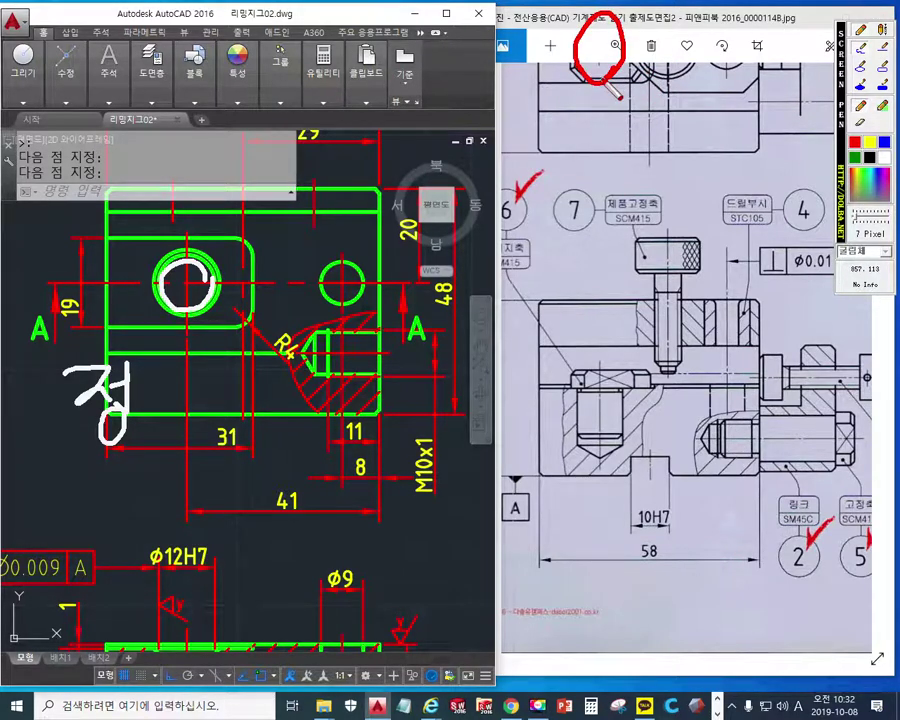
mouse_move(738, 24)
mouse_down()
mouse_move(706, 40)
mouse_move(745, 45)
mouse_move(742, 78)
mouse_up()
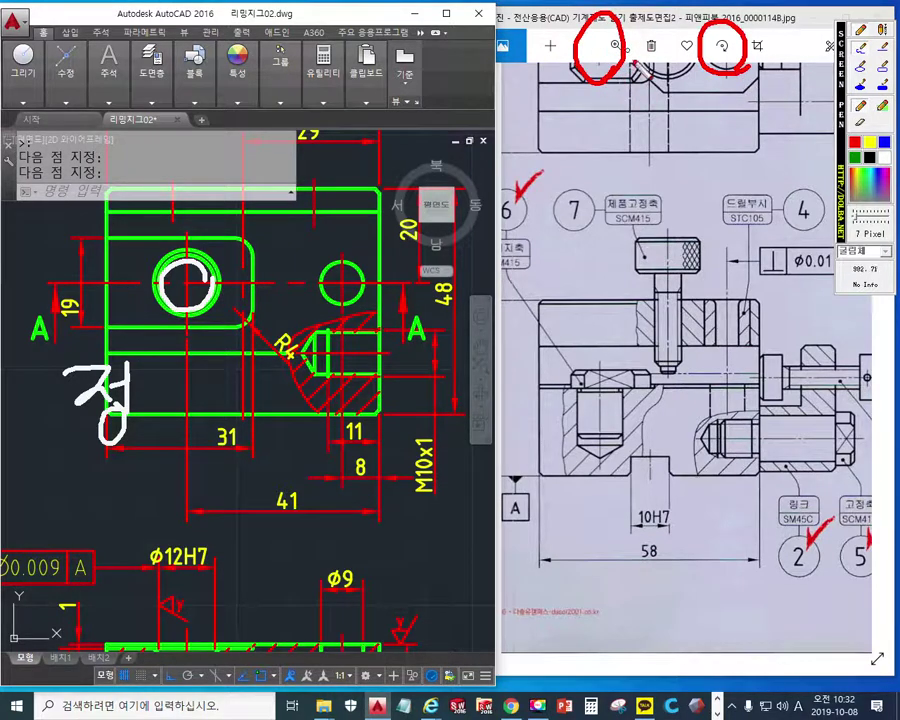
drag(576, 384, 576, 451)
drag(625, 386, 625, 450)
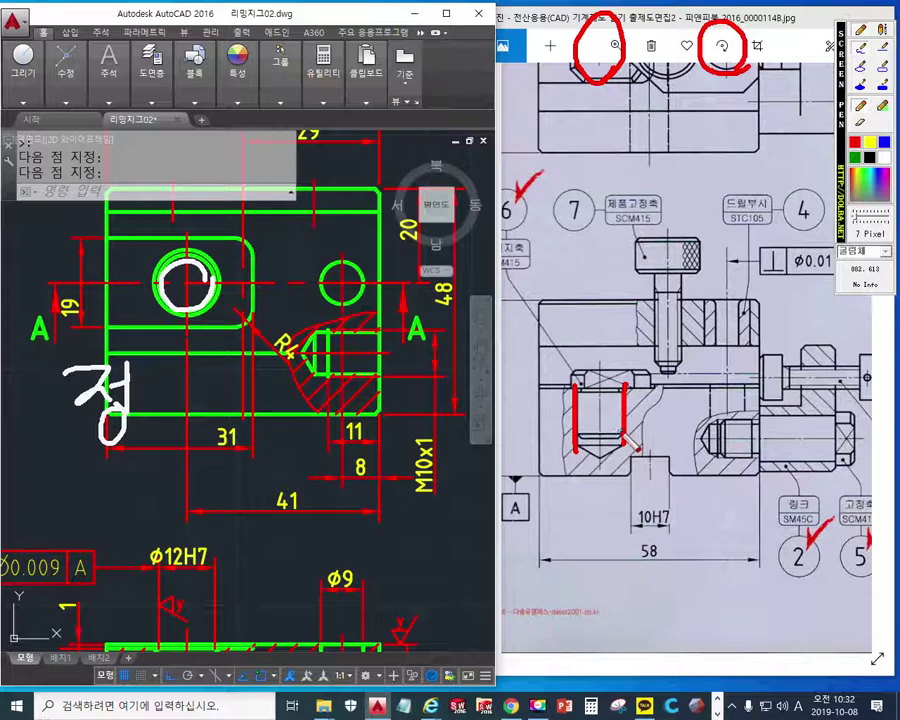
On the reference plan view, mark the right edge, the left hole and the horizontal centreline through the holes in red.
drag(752, 73, 760, 184)
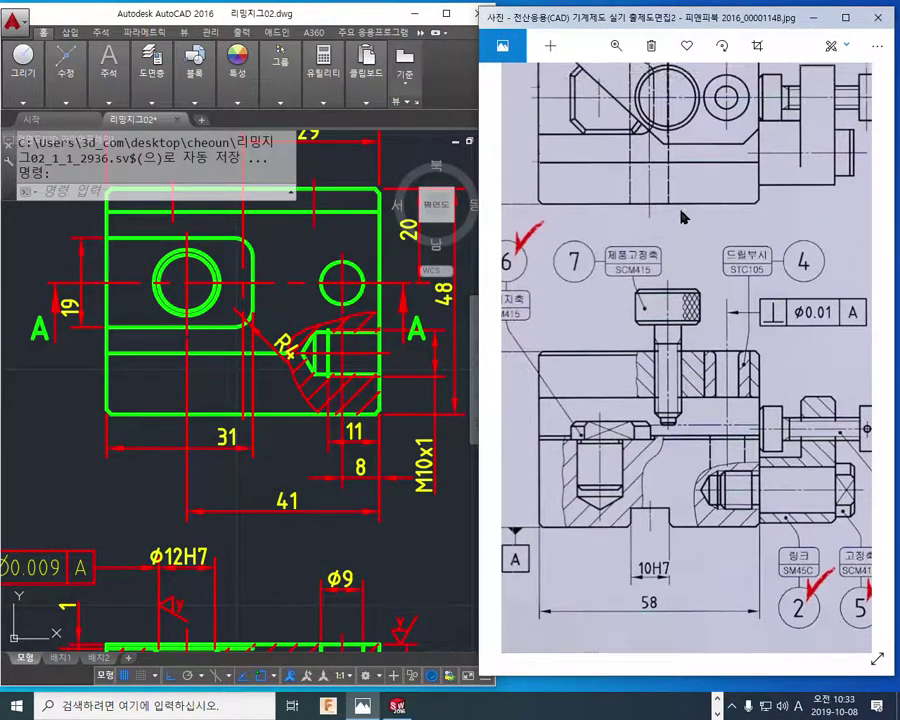
drag(684, 216, 704, 298)
key(ctrl+F1)
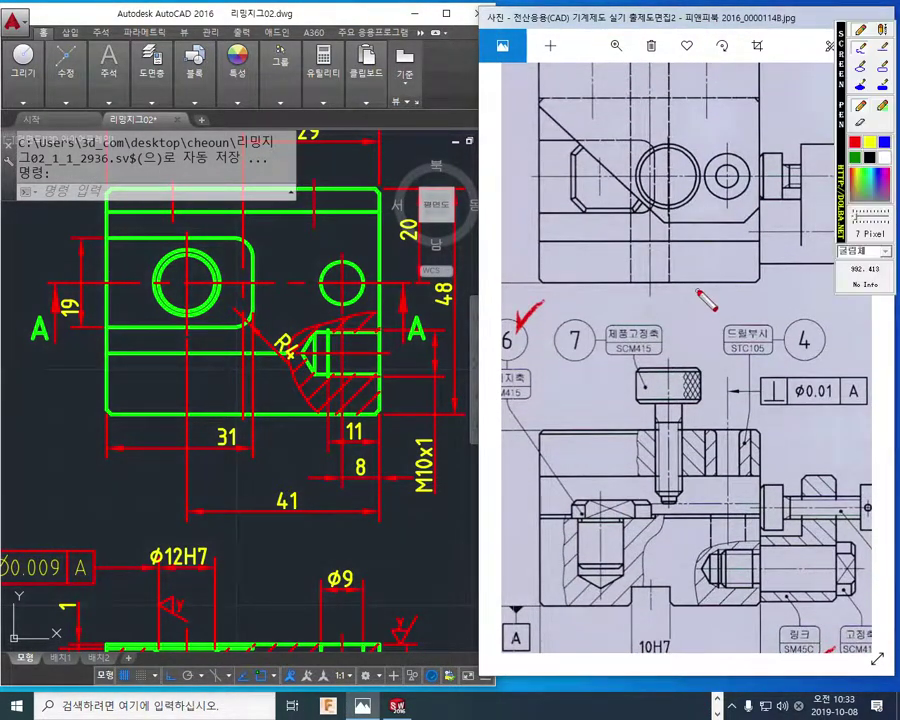
drag(756, 92, 758, 292)
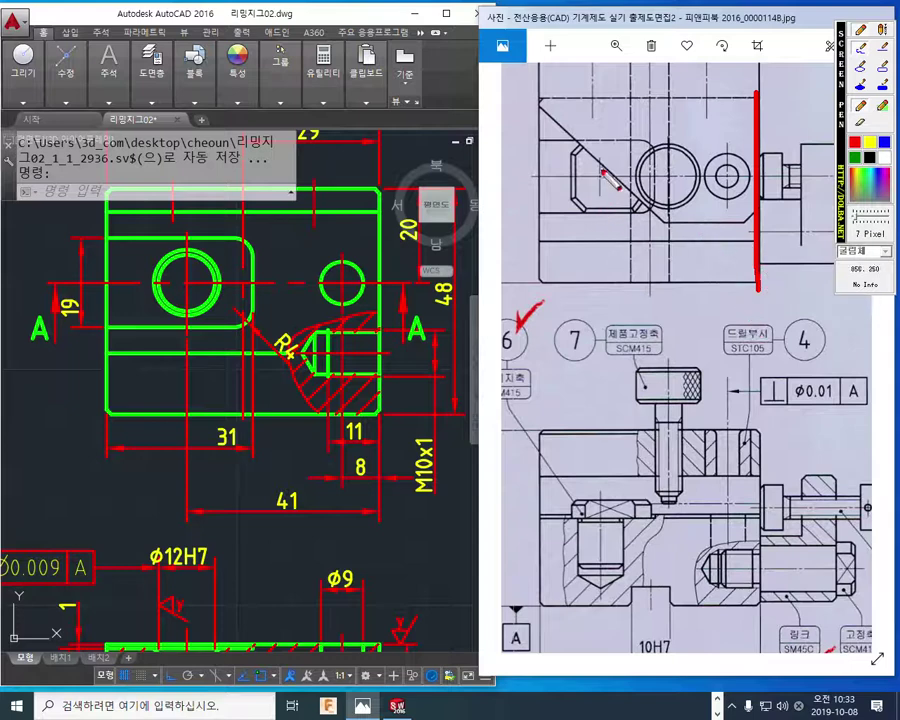
mouse_move(599, 156)
mouse_down()
mouse_move(587, 184)
mouse_move(602, 196)
mouse_move(613, 168)
mouse_move(606, 158)
mouse_up()
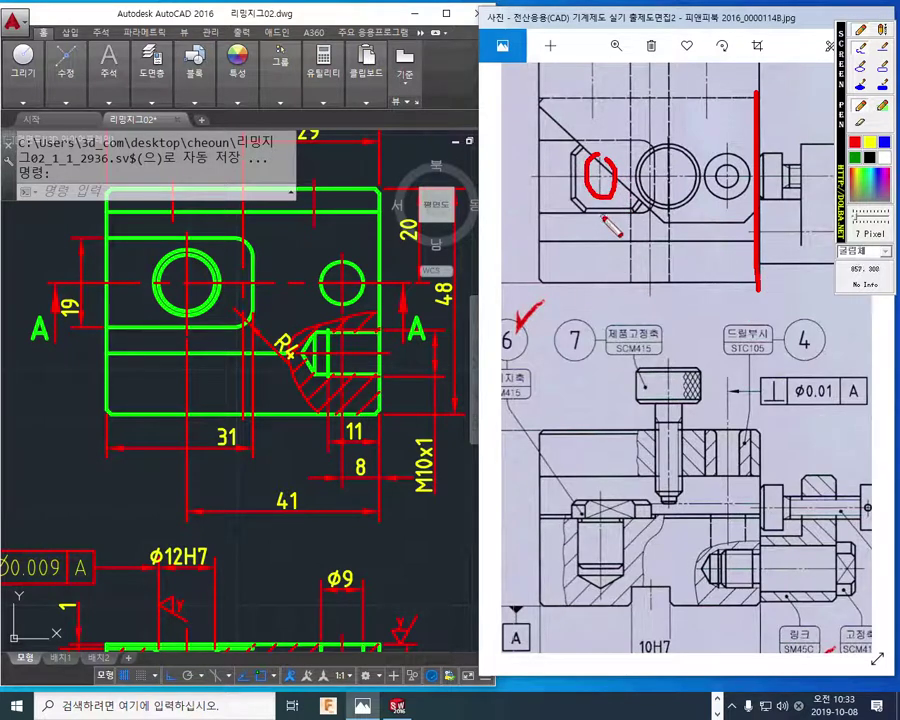
drag(502, 176, 773, 176)
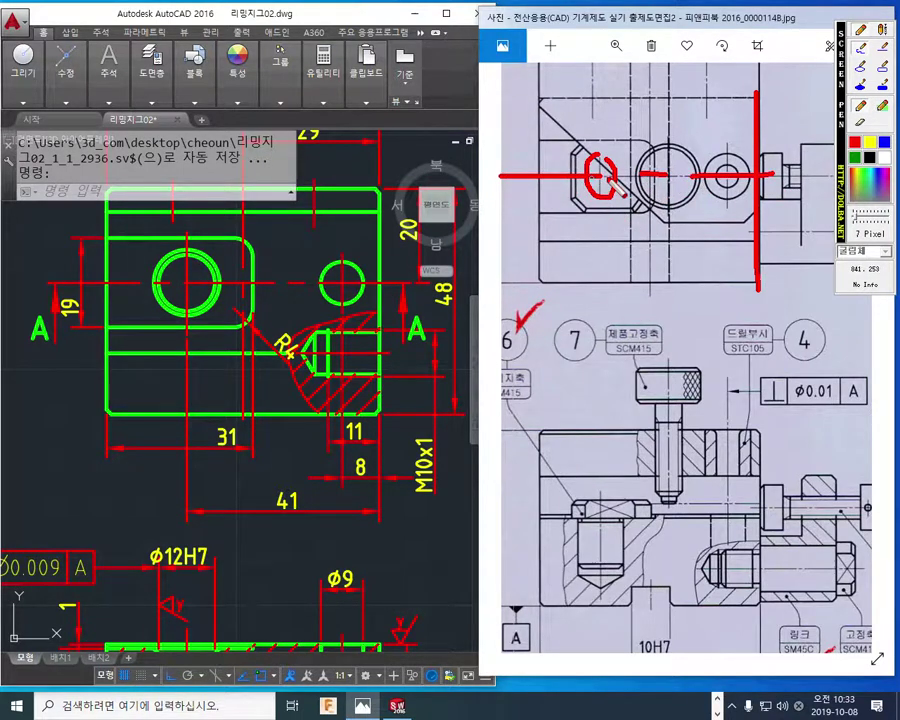
Sketch a boxed dimension with arrowheads between the left hole's centre and the right edge of the reference plan view.
drag(753, 266, 596, 266)
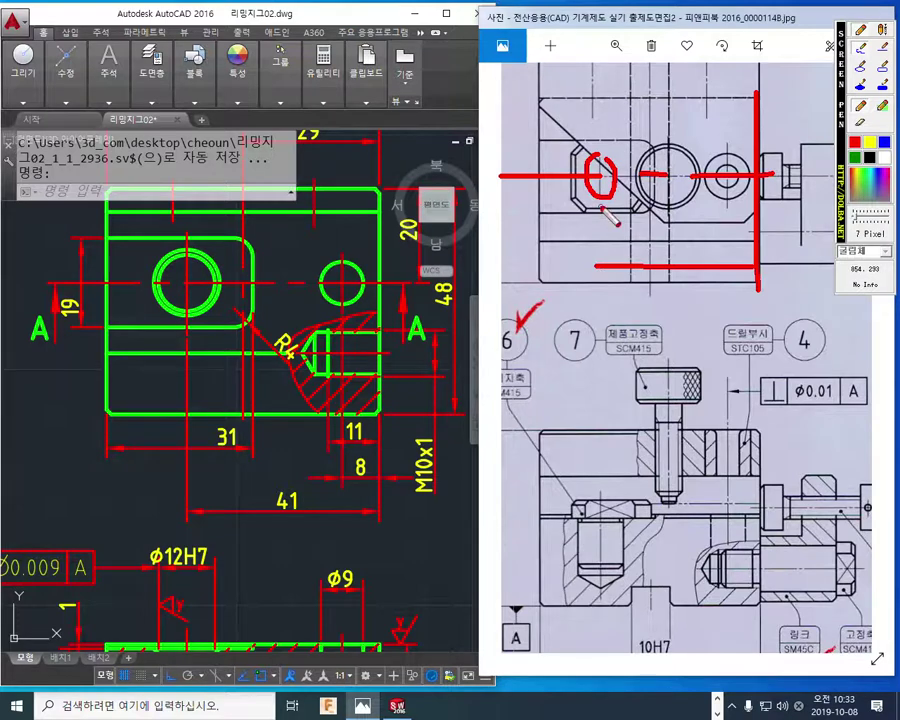
drag(598, 184, 598, 305)
drag(620, 250, 620, 285)
drag(738, 253, 738, 283)
mouse_move(655, 228)
mouse_down()
mouse_move(655, 262)
mouse_move(706, 262)
mouse_move(706, 228)
mouse_move(655, 228)
mouse_up()
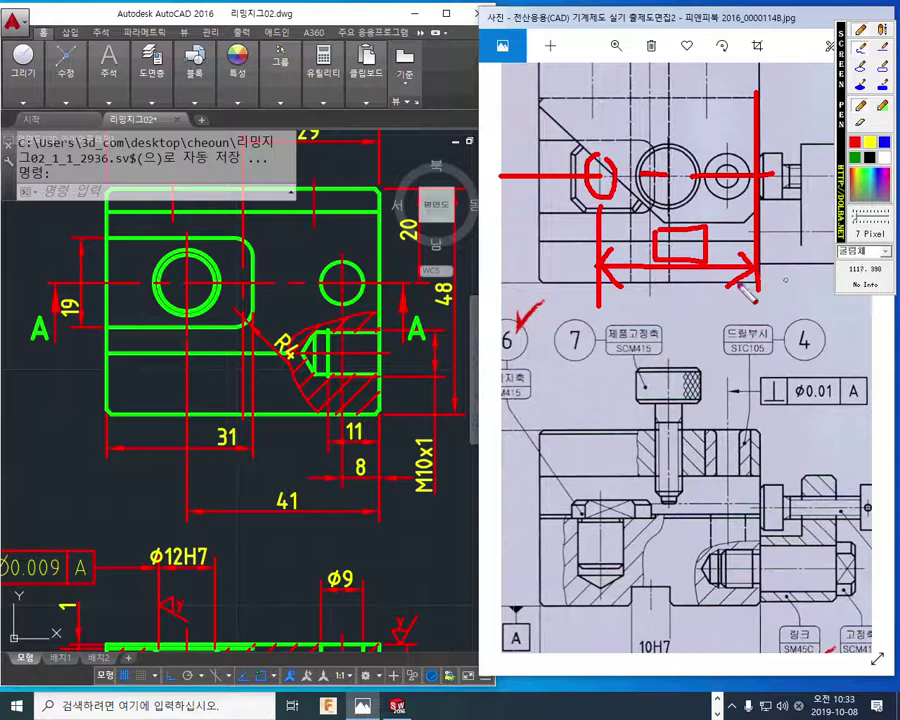
Sketch datum symbols on the plan view's right and bottom edges, and mark datum A and the base line in the front view.
mouse_move(760, 242)
mouse_down()
mouse_move(792, 266)
mouse_move(762, 290)
mouse_move(814, 262)
mouse_move(830, 290)
mouse_move(826, 252)
mouse_up()
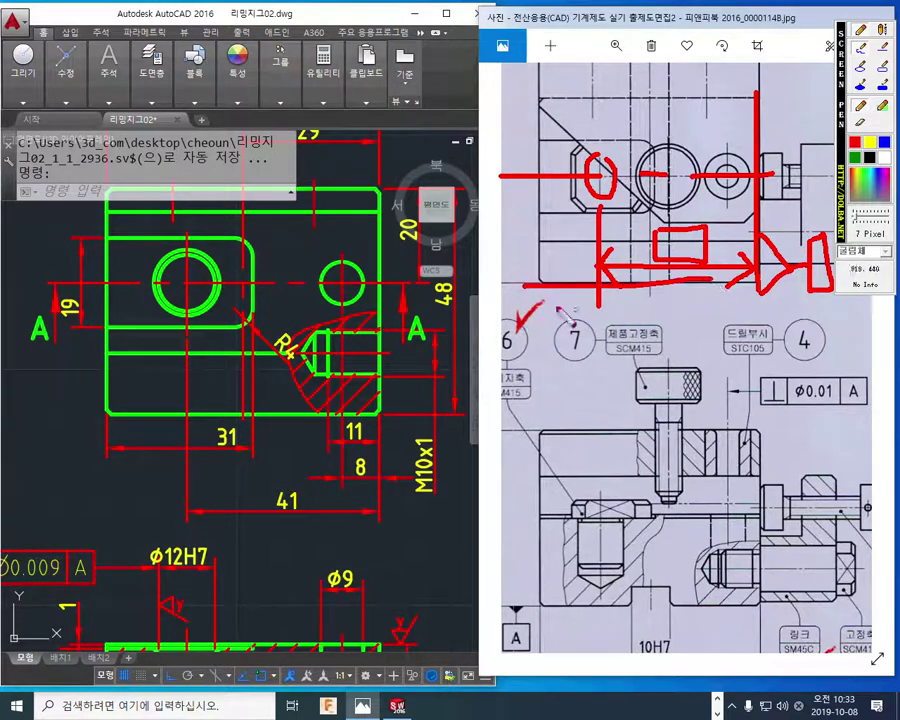
mouse_move(527, 296)
mouse_down()
mouse_move(561, 319)
mouse_move(565, 345)
mouse_move(590, 347)
mouse_move(592, 378)
mouse_move(549, 350)
mouse_up()
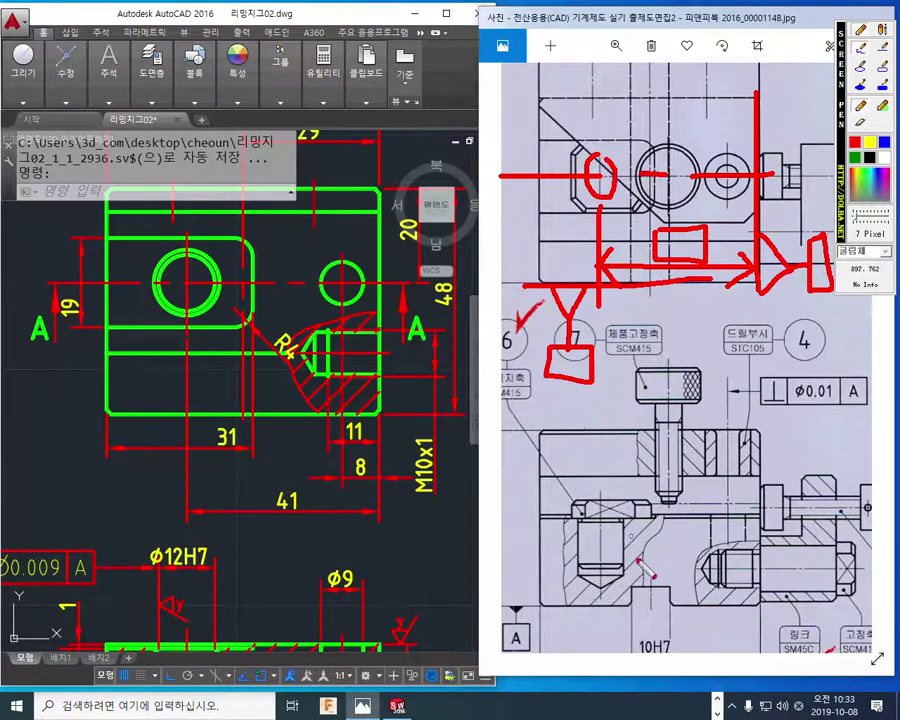
mouse_move(540, 606)
mouse_down()
mouse_move(735, 606)
mouse_move(478, 625)
mouse_move(538, 613)
mouse_move(522, 601)
mouse_up()
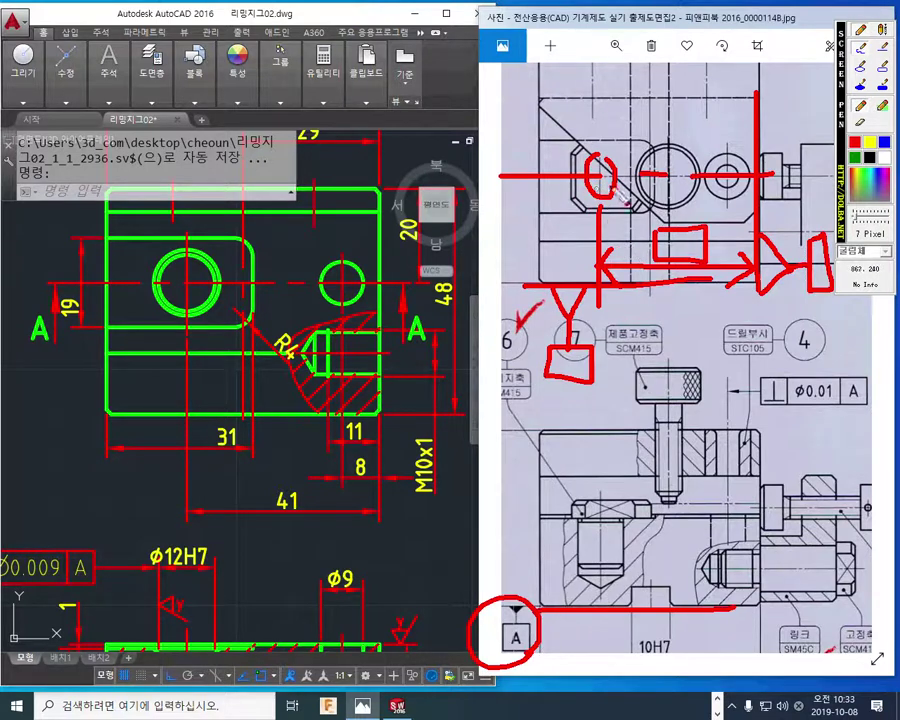
Sketch a callout from the circled hole toward the plan view's upper left, and clear the red annotations.
mouse_move(600, 185)
mouse_down()
mouse_move(518, 92)
mouse_move(518, 130)
mouse_move(366, 148)
mouse_move(330, 86)
mouse_move(518, 88)
mouse_up()
mouse_move(334, 98)
mouse_down()
mouse_move(340, 132)
mouse_move(330, 100)
mouse_move(352, 90)
mouse_move(352, 125)
mouse_move(370, 110)
mouse_up()
mouse_move(430, 135)
mouse_down()
mouse_move(460, 133)
mouse_move(460, 115)
mouse_move(475, 128)
mouse_move(506, 130)
mouse_up()
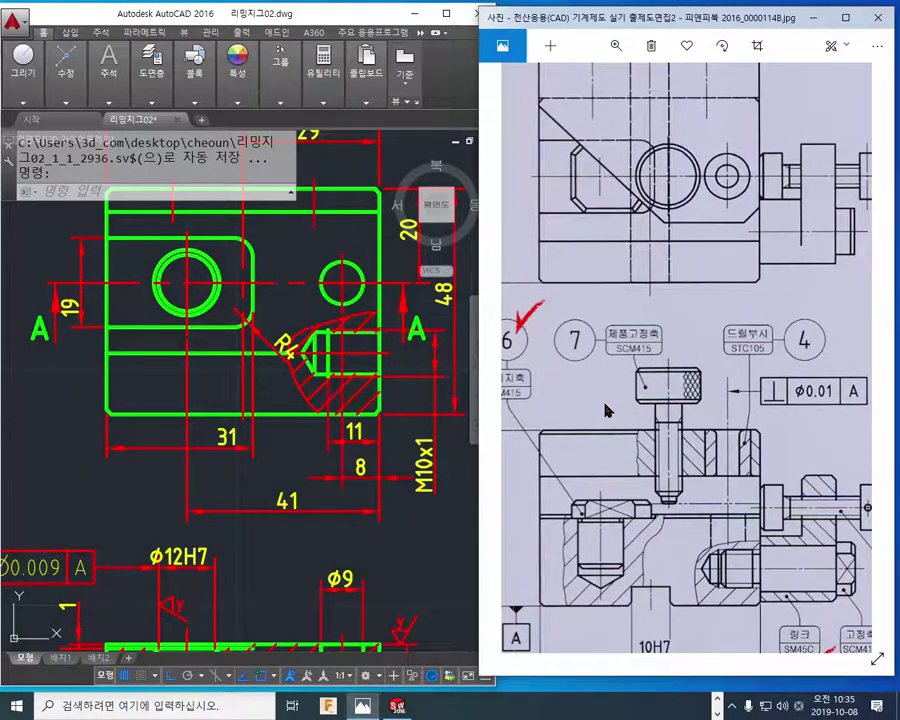
Mark the horizontal centreline, circle the left hole and sketch a boxed dimension from it to the right edge on the reference plan view.
key(F2)
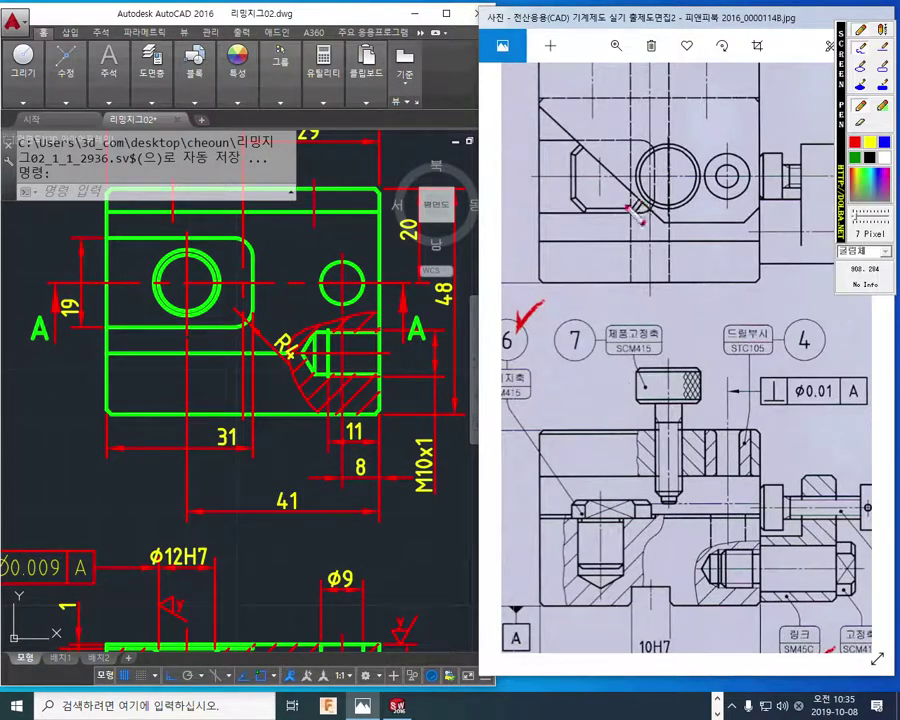
drag(498, 176, 775, 176)
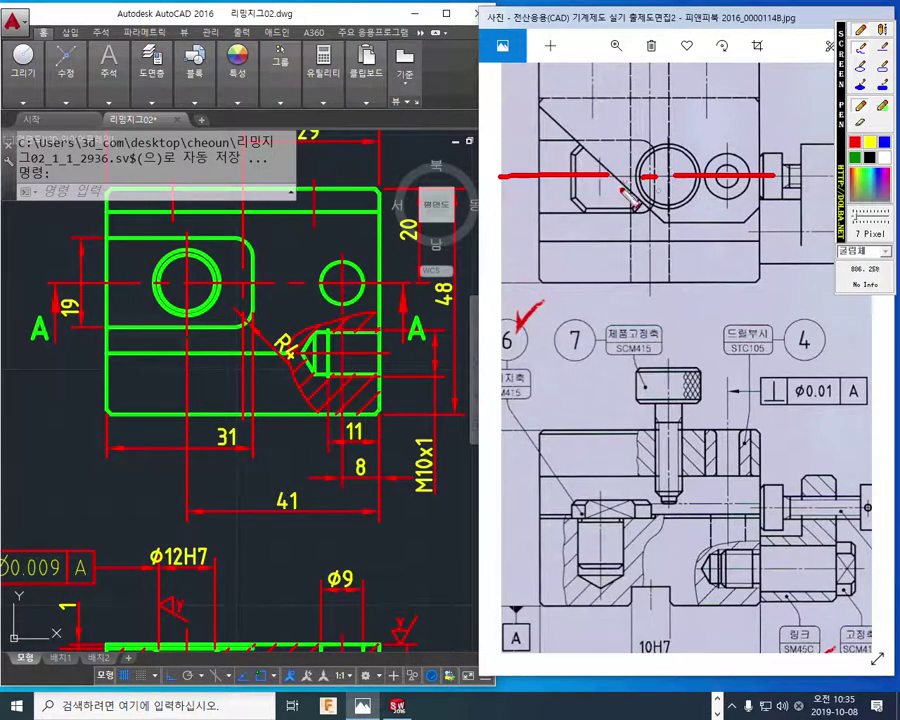
mouse_move(622, 197)
mouse_down()
mouse_move(578, 186)
mouse_move(628, 205)
mouse_up()
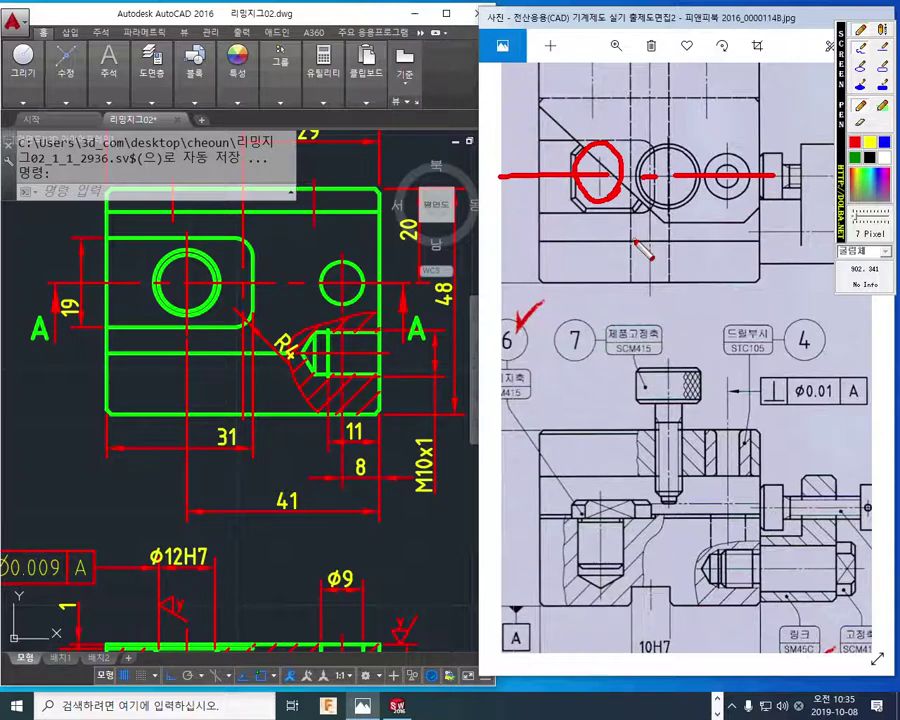
mouse_move(755, 137)
mouse_down()
mouse_move(755, 303)
mouse_move(605, 297)
mouse_up()
drag(600, 185, 600, 330)
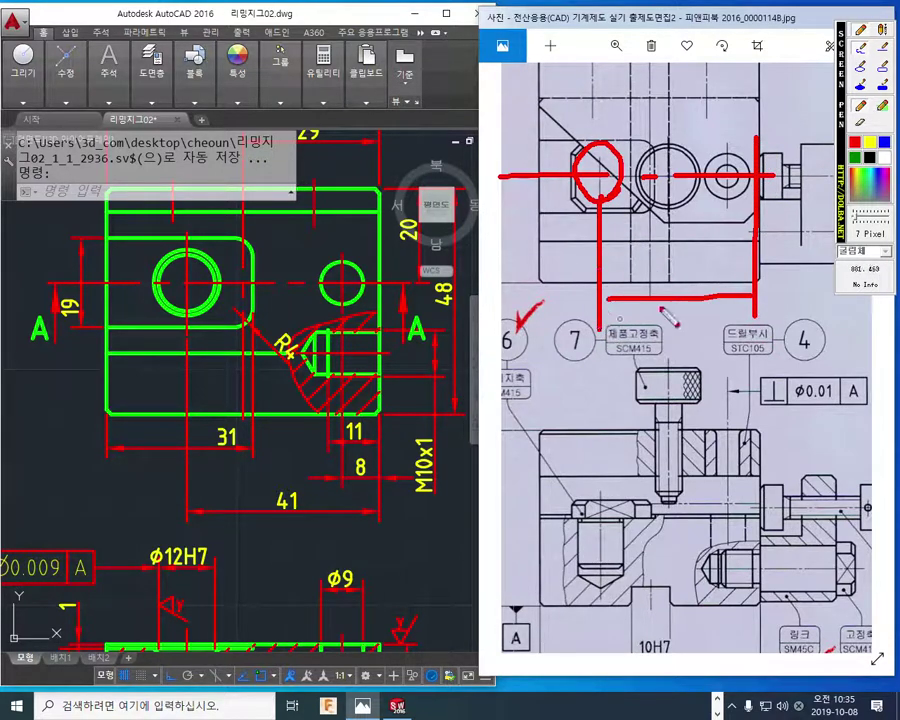
mouse_move(657, 255)
mouse_down()
mouse_move(700, 258)
mouse_move(695, 288)
mouse_move(657, 254)
mouse_up()
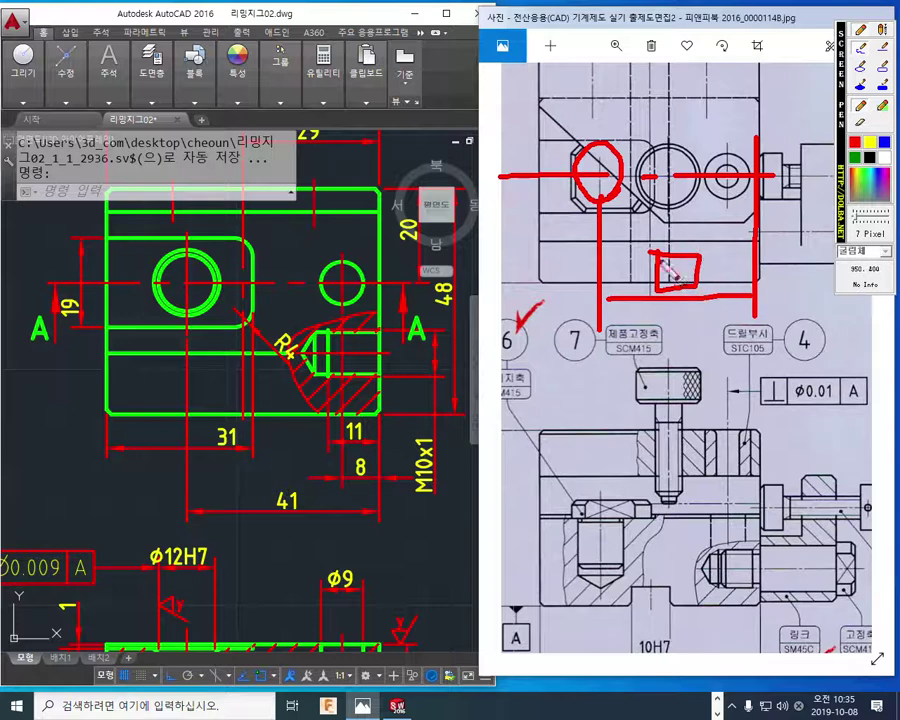
Sketch a position tolerance callout with Ø 0.008 from the reference drawing's left hole, and circle the Ø12H7 dimension it relates to.
mouse_move(574, 143)
mouse_down()
mouse_move(545, 92)
mouse_move(503, 85)
mouse_move(505, 118)
mouse_move(311, 116)
mouse_move(320, 66)
mouse_move(500, 66)
mouse_up()
mouse_move(335, 79)
mouse_down()
mouse_move(344, 97)
mouse_move(338, 76)
mouse_move(356, 88)
mouse_move(338, 106)
mouse_up()
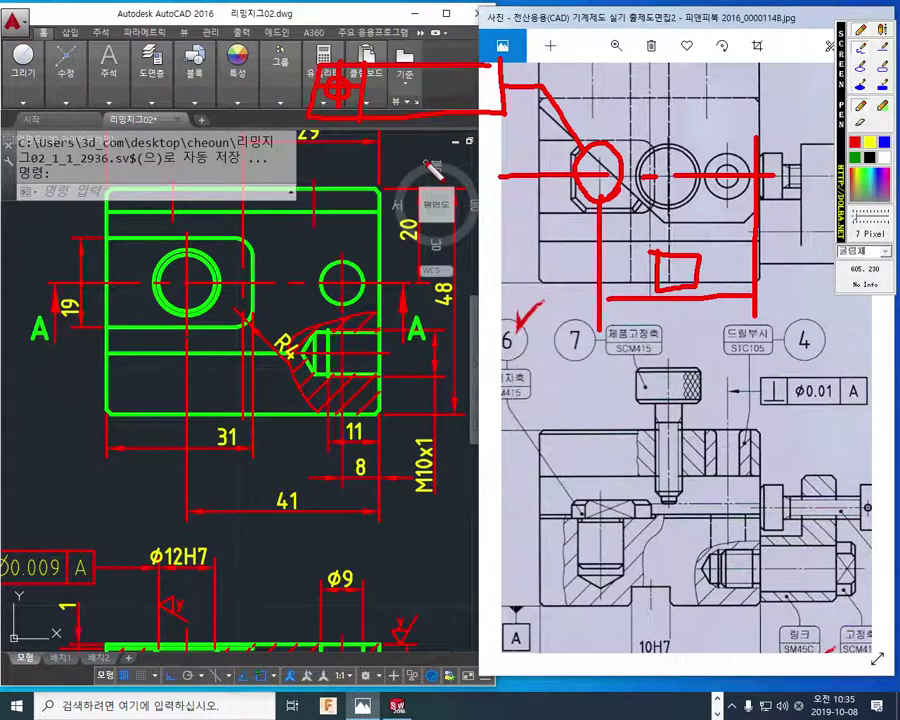
mouse_move(386, 80)
mouse_down()
mouse_move(391, 97)
mouse_move(387, 79)
mouse_move(374, 106)
mouse_up()
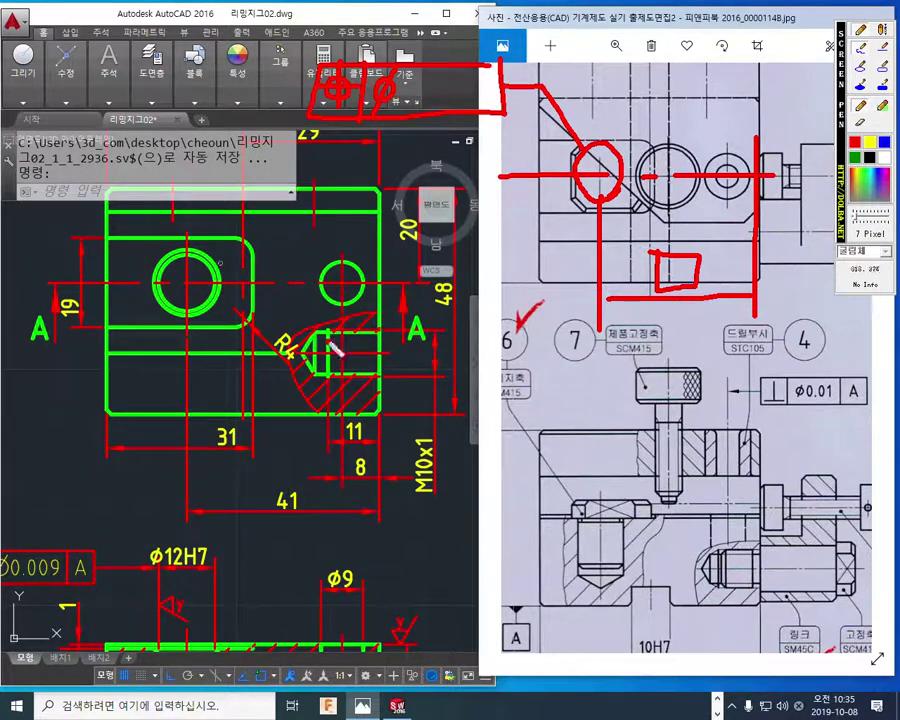
mouse_move(210, 578)
mouse_down()
mouse_move(132, 577)
mouse_move(222, 590)
mouse_move(213, 600)
mouse_up()
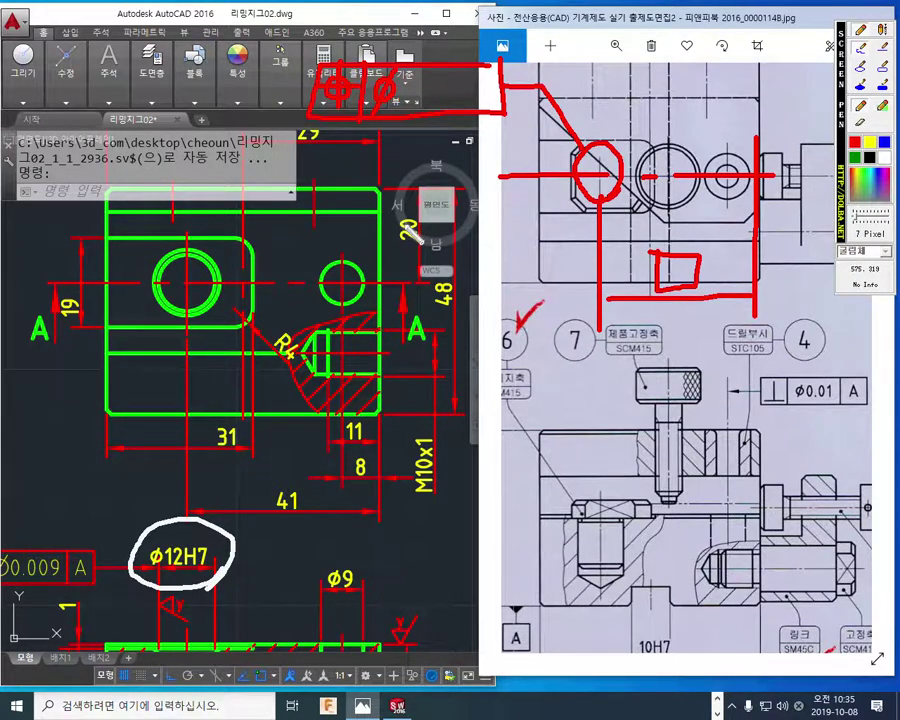
mouse_move(412, 82)
mouse_down()
mouse_move(447, 95)
mouse_move(438, 101)
mouse_move(452, 88)
mouse_move(497, 102)
mouse_up()
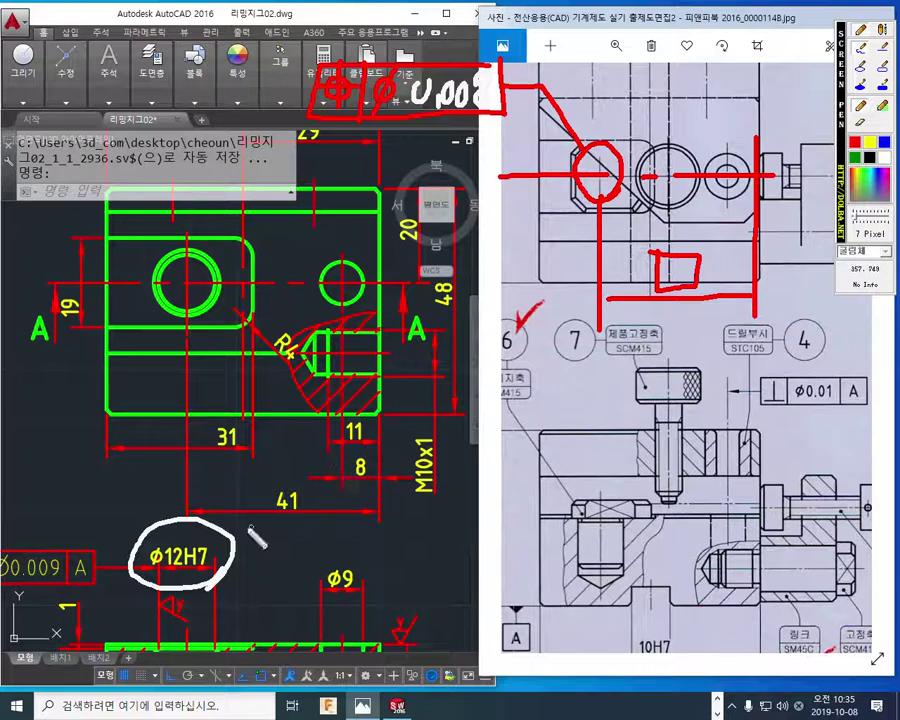
Sketch a box around the 41 dimension and an arrow at the plan view's left hole, and clear the pen annotations.
mouse_move(258, 476)
mouse_down()
mouse_move(262, 490)
mouse_move(310, 515)
mouse_move(312, 477)
mouse_move(259, 477)
mouse_up()
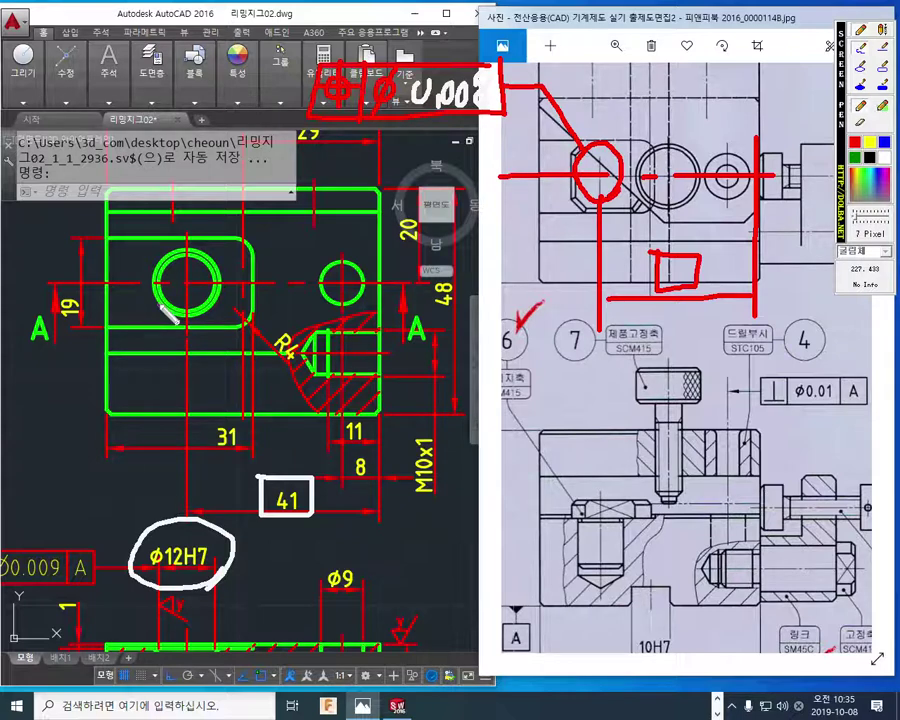
mouse_move(160, 300)
mouse_down()
mouse_move(75, 382)
mouse_move(175, 311)
mouse_move(166, 320)
mouse_up()
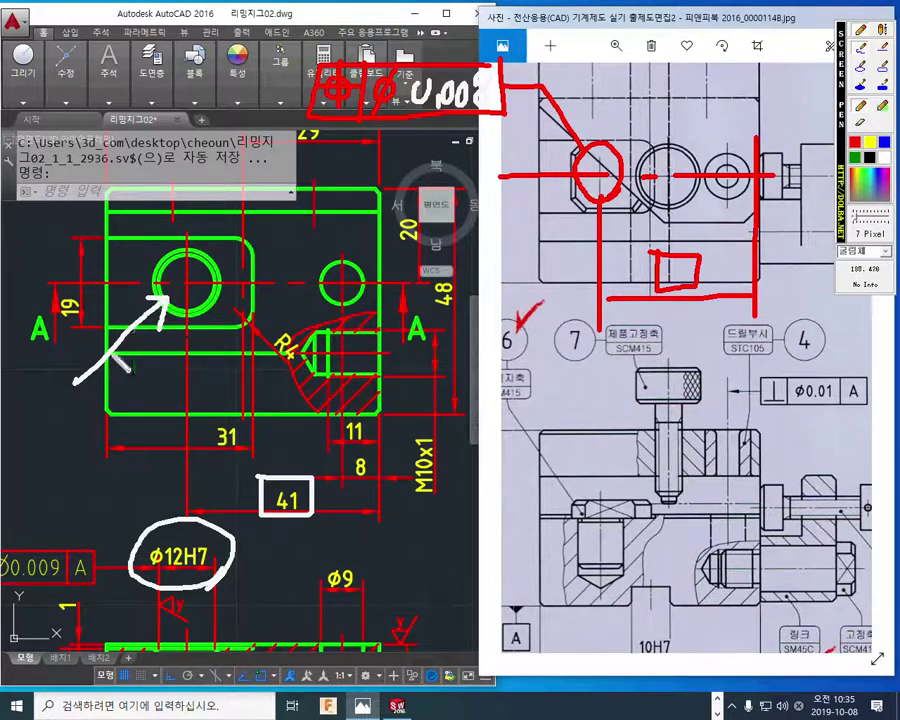
mouse_move(76, 366)
mouse_down()
mouse_move(79, 395)
mouse_move(2, 406)
mouse_move(28, 372)
mouse_move(72, 370)
mouse_up()
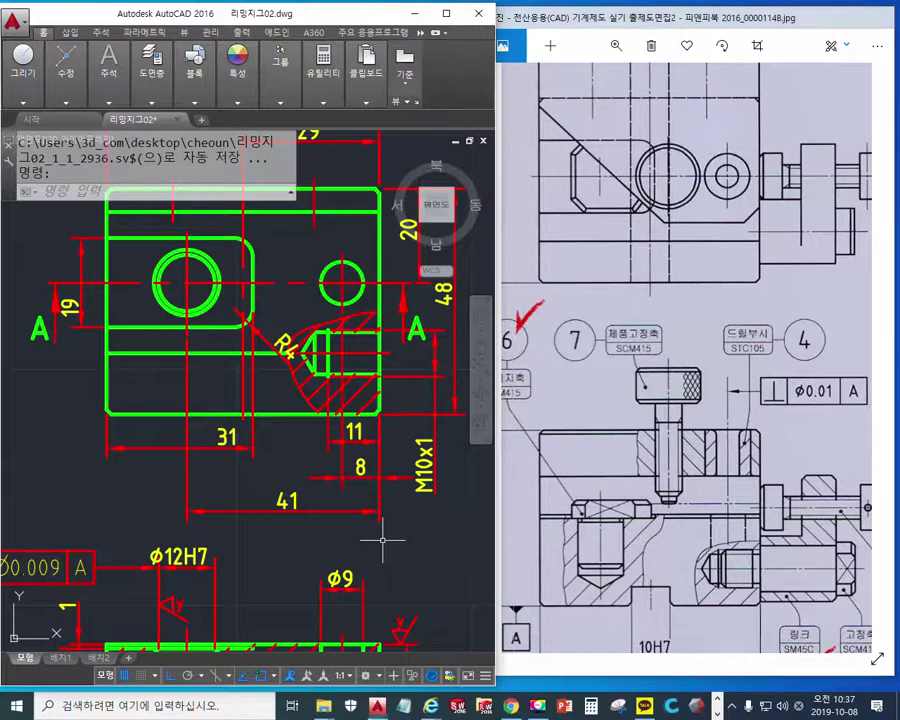
Set the tolerance display of the plan view's 41 dimension to Basic (기준) in its properties.
click(446, 13)
scroll(438, 494, up, 5)
click(474, 527)
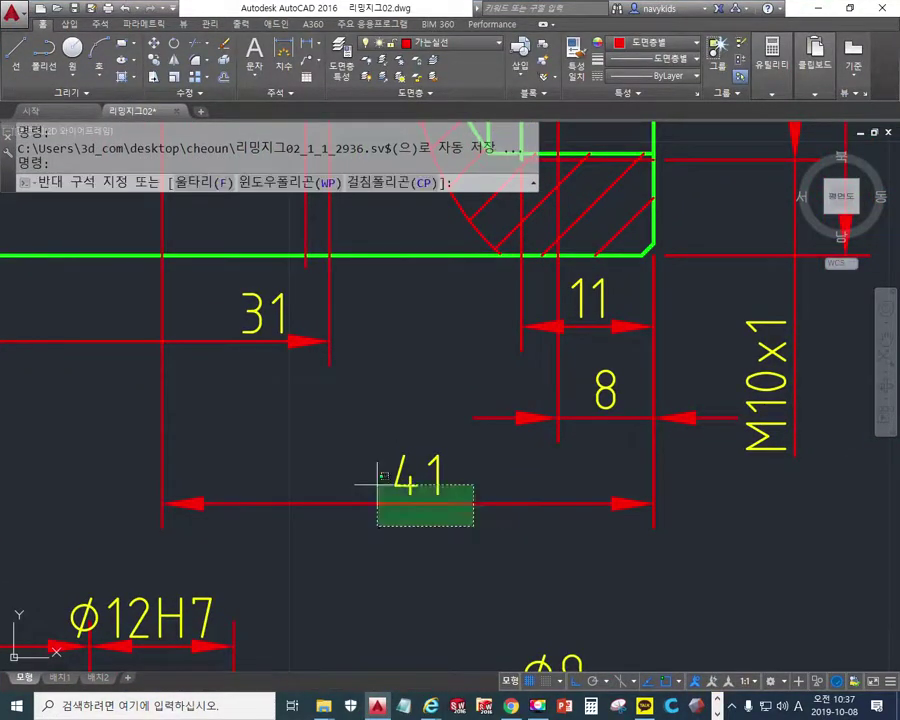
click(334, 441)
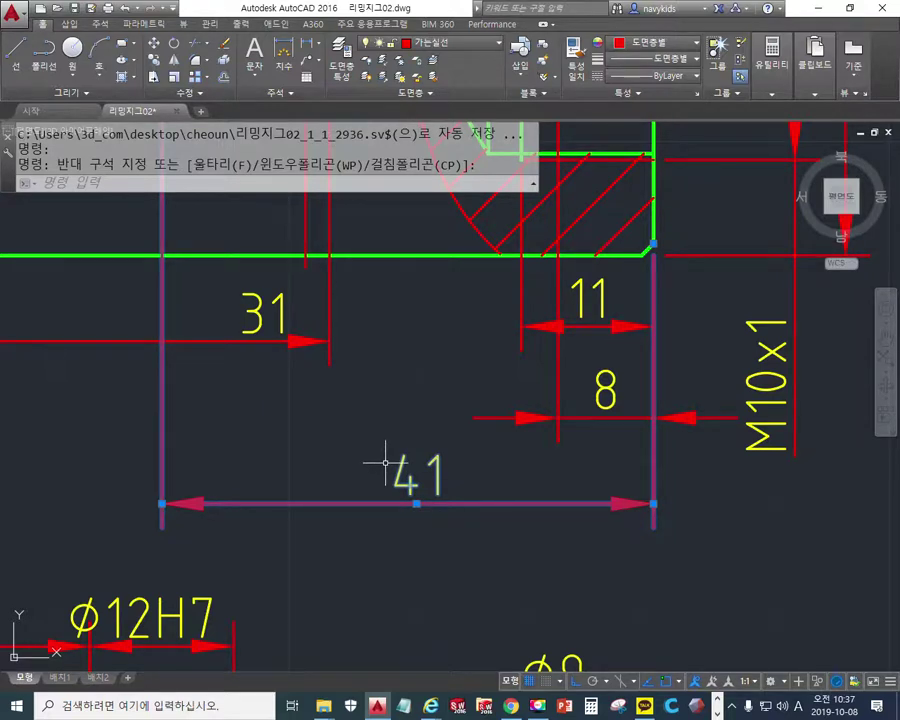
key(ctrl+1)
middle_drag(217, 464, 326, 449)
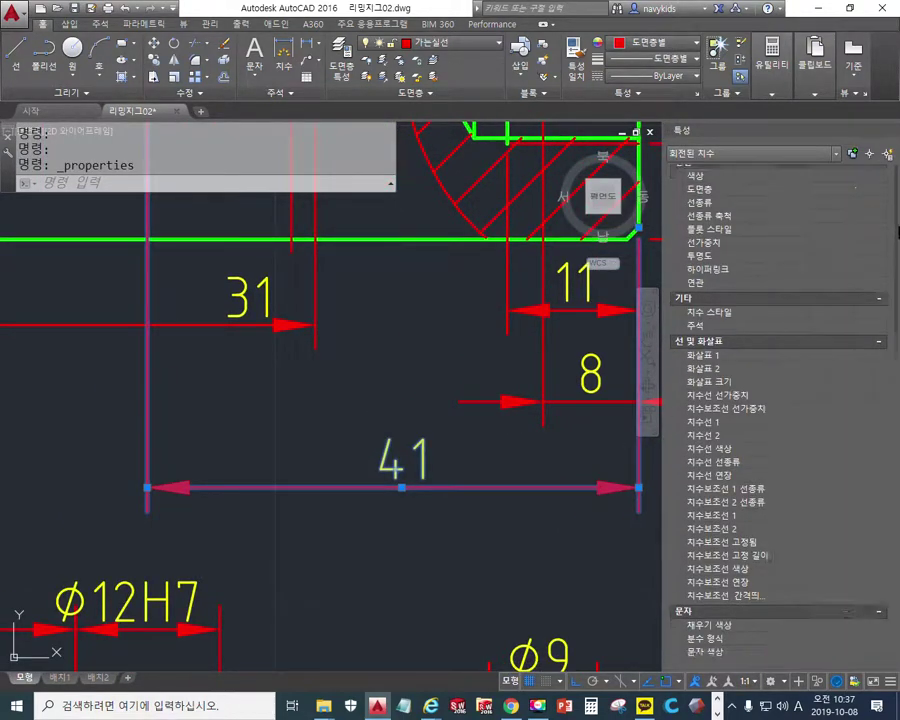
scroll(775, 415, down, 10)
drag(898, 383, 898, 485)
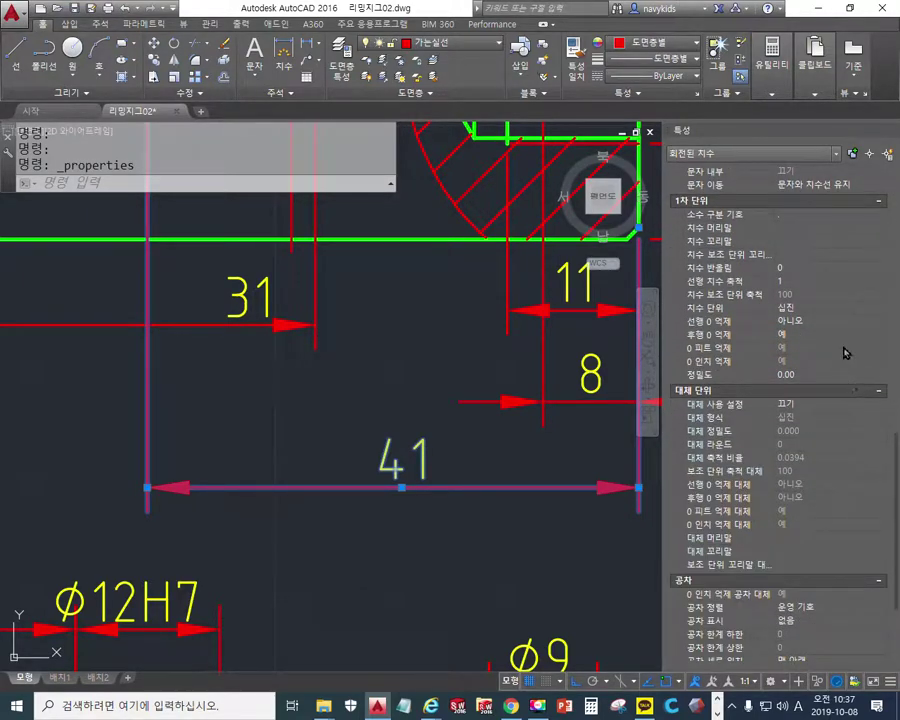
click(840, 406)
click(840, 610)
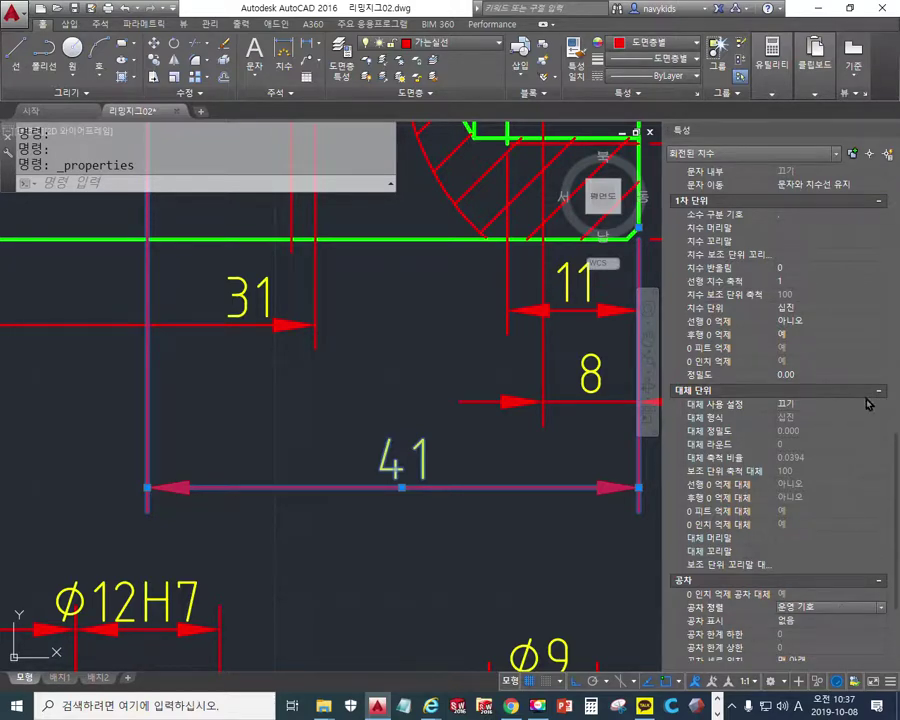
drag(897, 458, 897, 495)
click(842, 457)
click(805, 469)
click(817, 467)
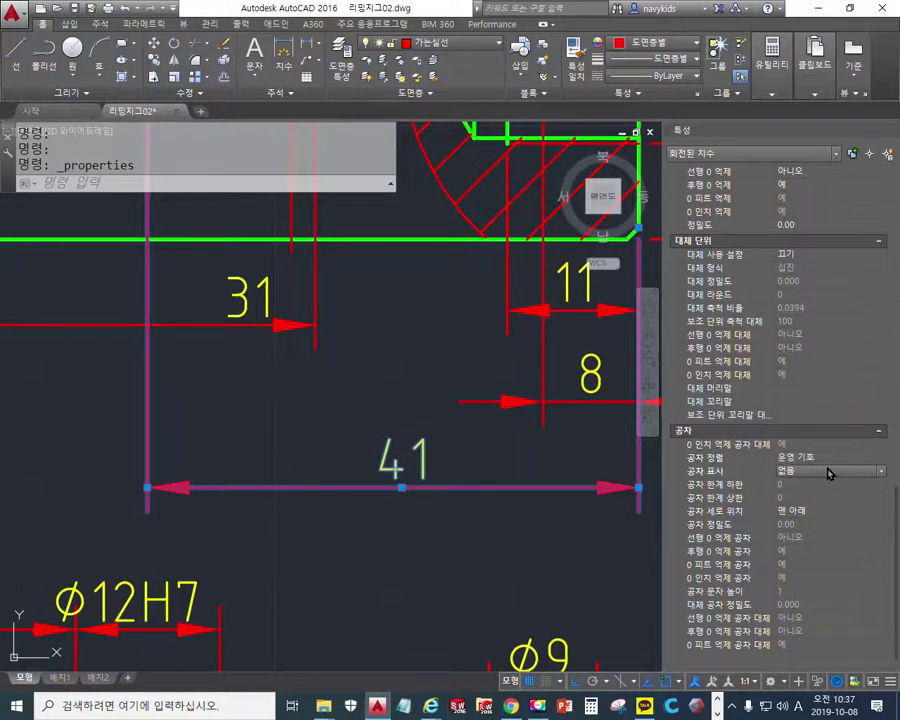
click(817, 467)
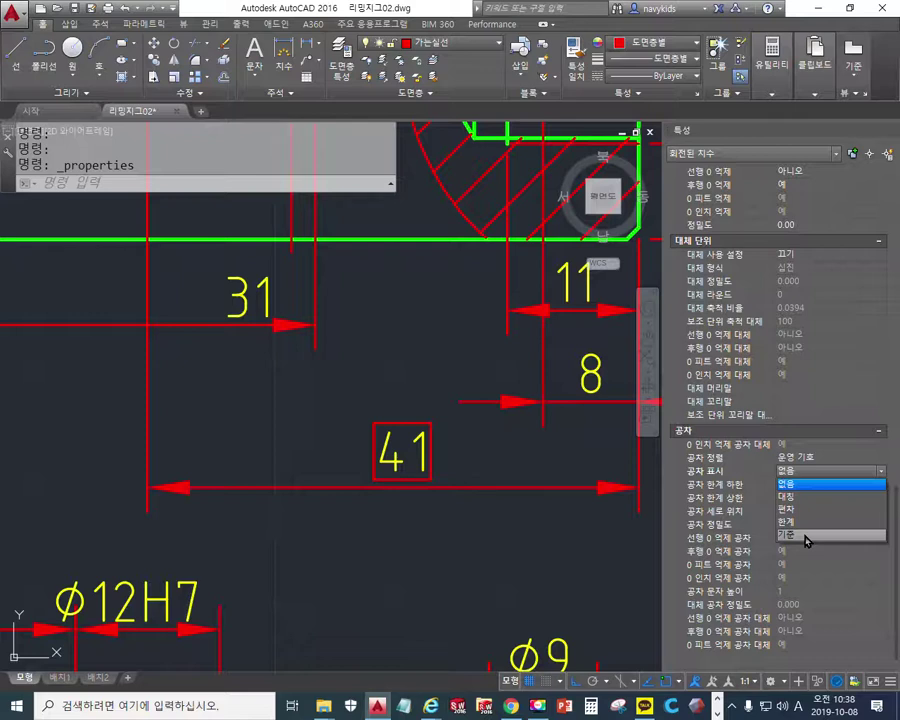
click(806, 536)
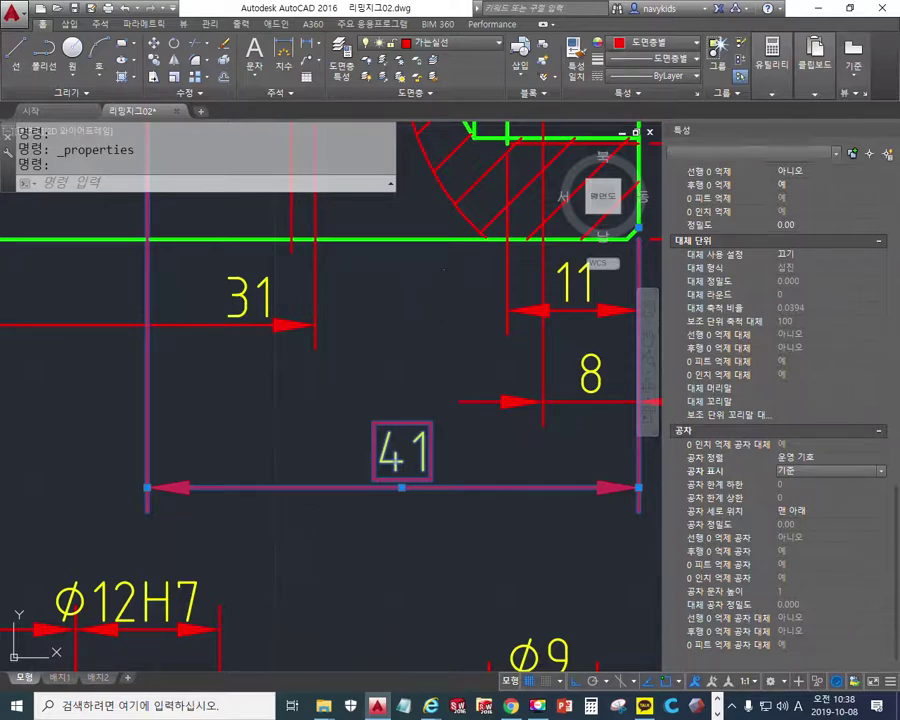
key(Escape)
Sketch a leader from the left hole with points numbered 1, 2, 3 and an end box, and clear the sketch.
scroll(368, 307, down, 2)
middle_drag(368, 307, 408, 467)
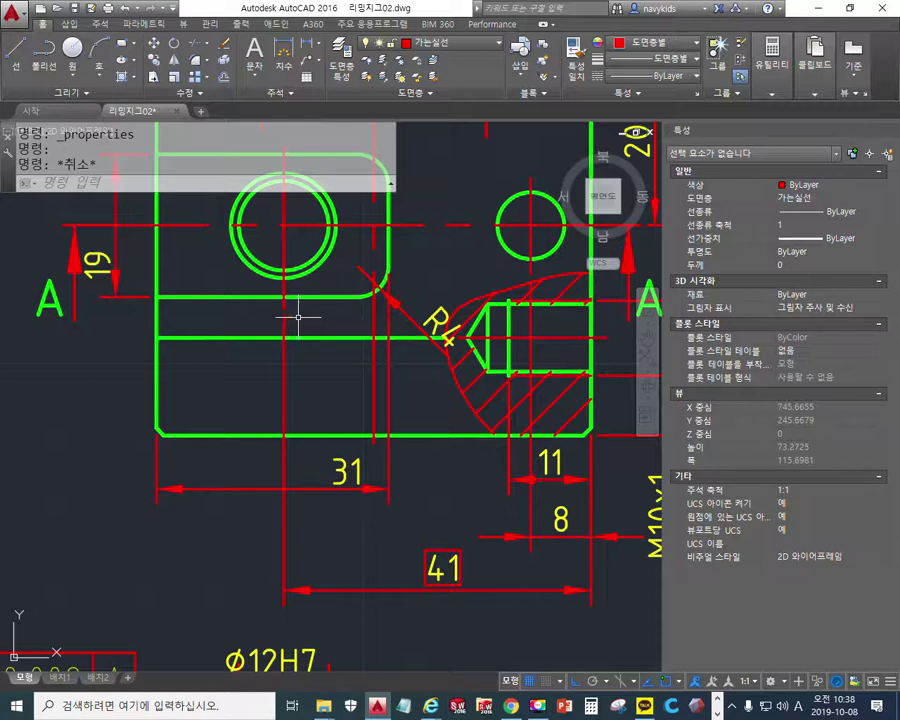
key(F9)
mouse_move(257, 260)
mouse_down()
mouse_move(226, 305)
mouse_move(140, 370)
mouse_move(70, 368)
mouse_up()
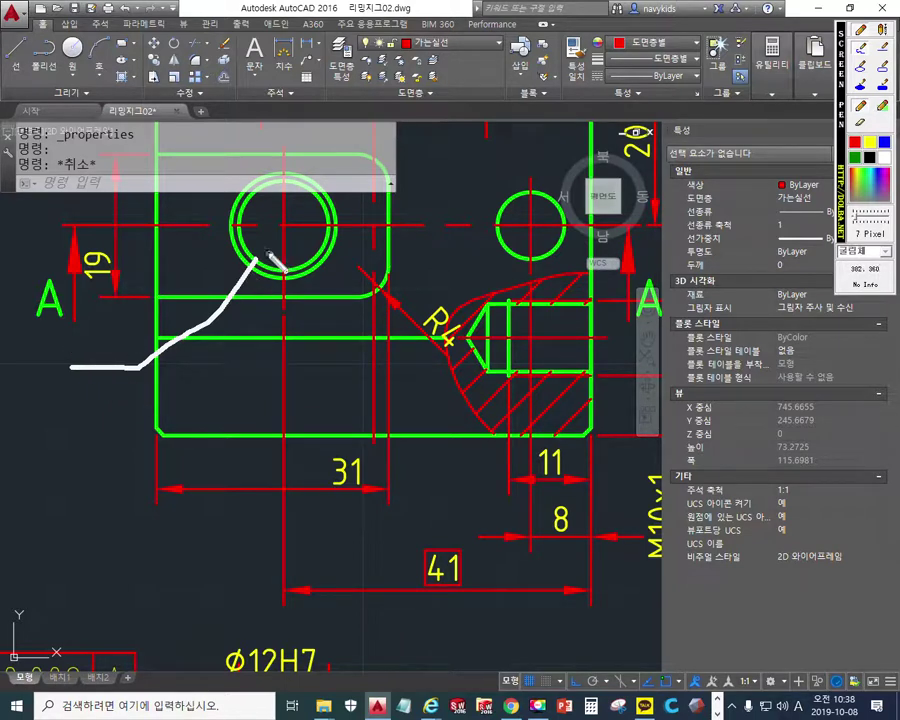
drag(268, 251, 272, 233)
mouse_move(133, 395)
mouse_down()
mouse_move(140, 435)
mouse_move(156, 421)
mouse_up()
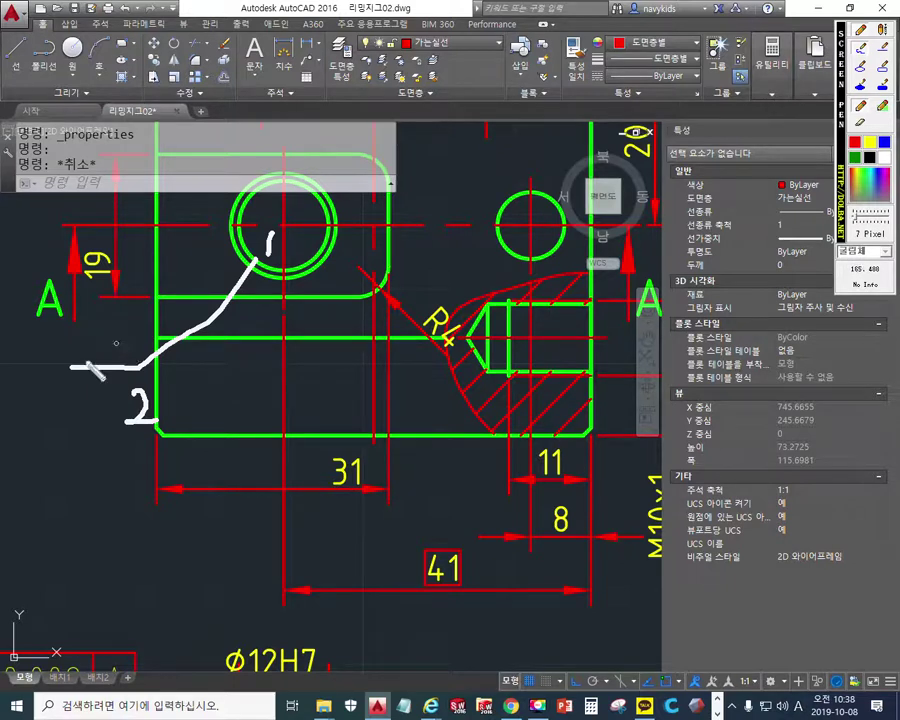
drag(79, 394, 79, 421)
mouse_move(68, 347)
mouse_down()
mouse_move(67, 387)
mouse_move(10, 387)
mouse_move(28, 345)
mouse_up()
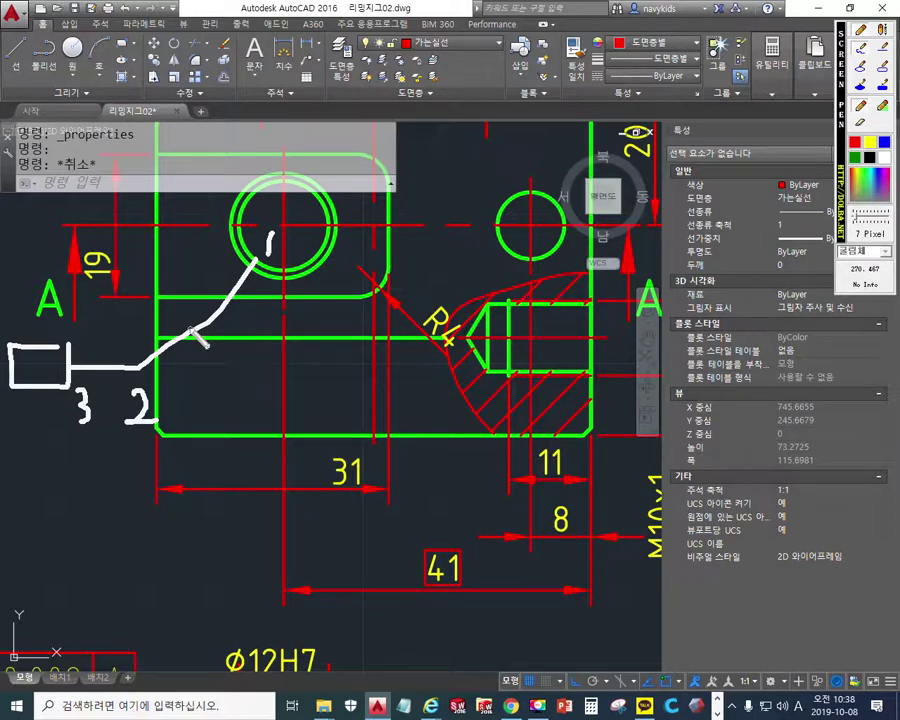
key(Escape)
Draw a QLEADER from the nearest point on the left hole's circle diagonally to the lower left, ending in a horizontal landing.
scroll(246, 519, up, 4)
scroll(261, 494, up, 2)
scroll(261, 494, down, 7)
scroll(270, 395, up, 4)
mouse_move(270, 395)
middle_down()
mouse_move(243, 410)
mouse_move(252, 382)
mouse_move(227, 382)
mouse_move(226, 346)
middle_up()
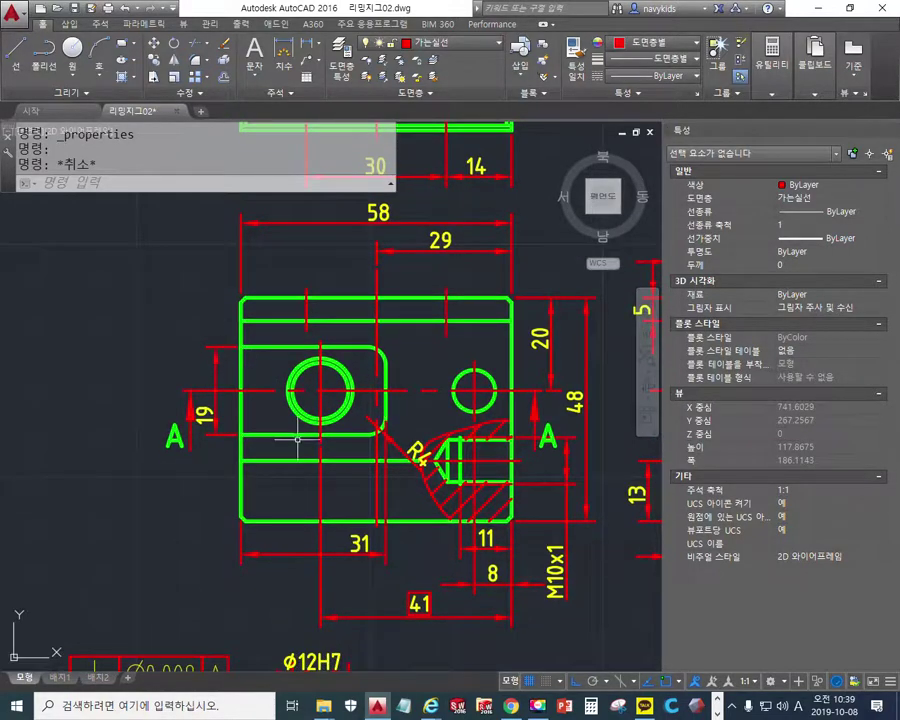
middle_drag(298, 438, 328, 364)
scroll(286, 380, up, 3)
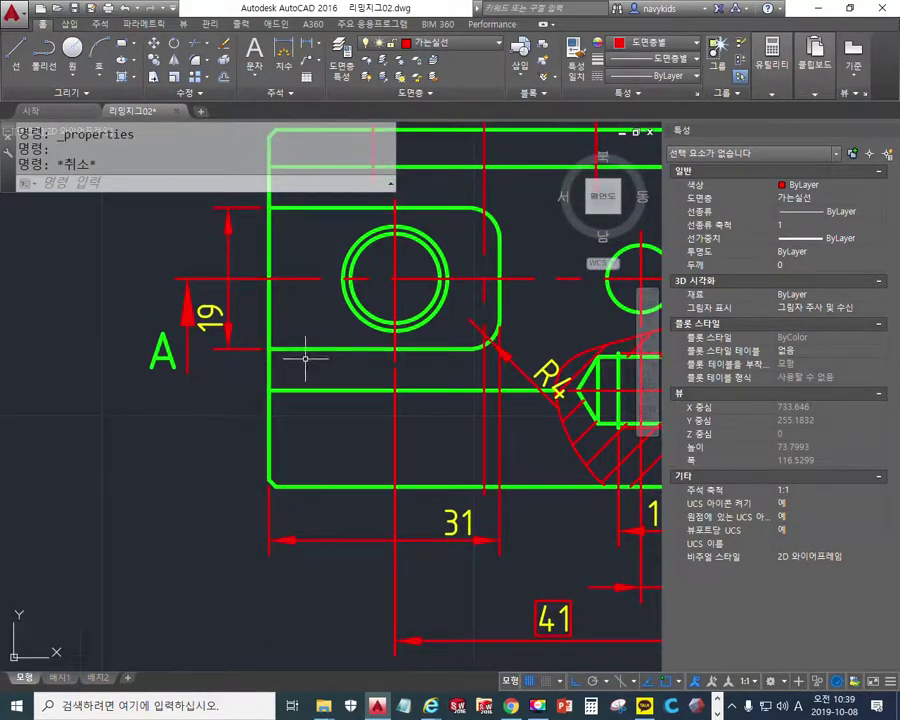
text(QLEADER)
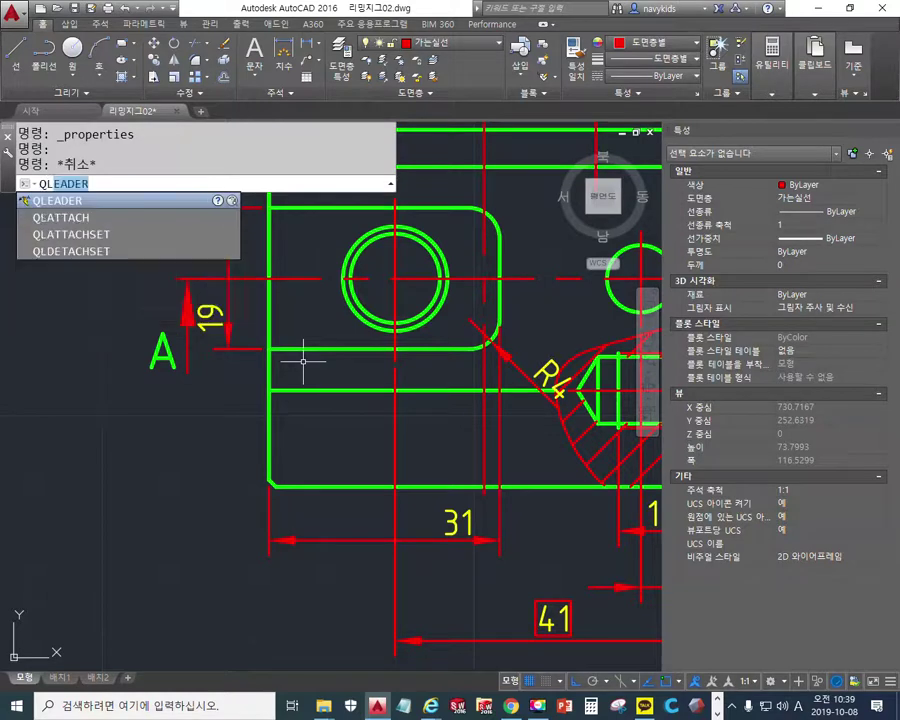
key(Return)
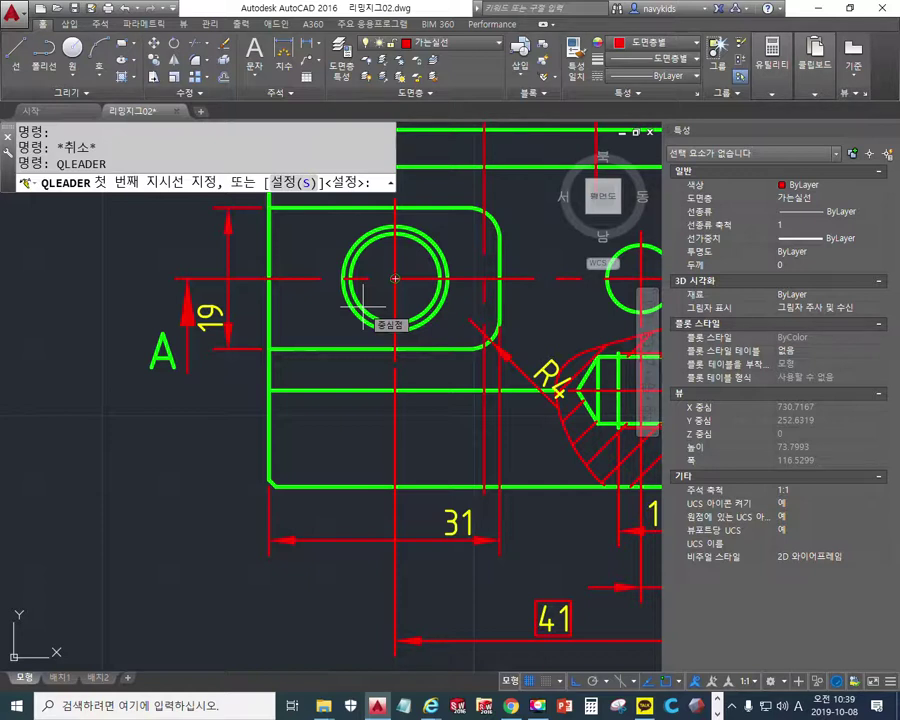
text(nea)
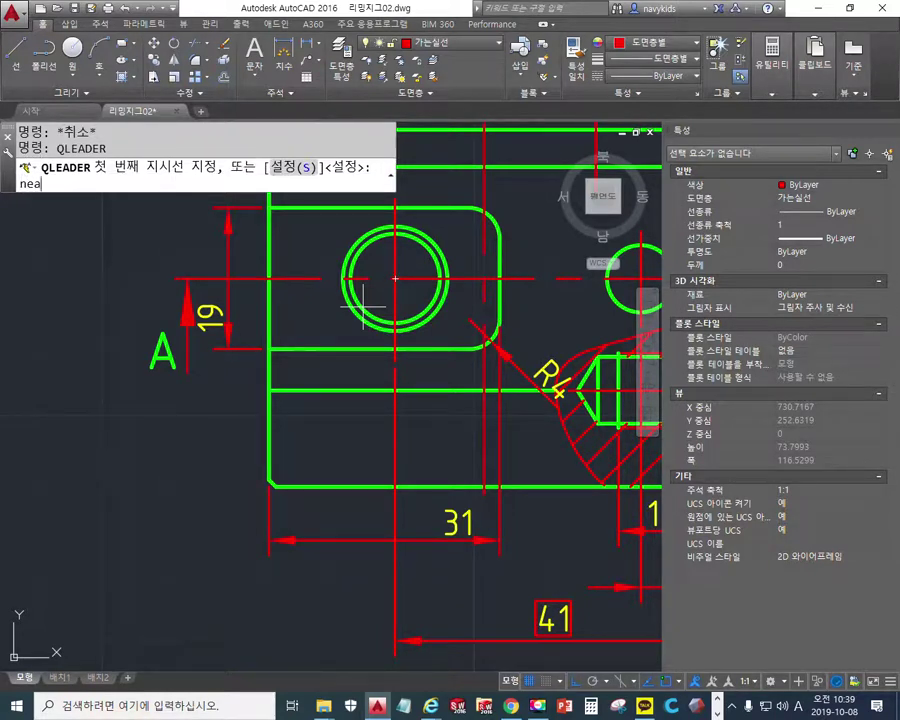
key(Return)
click(355, 309)
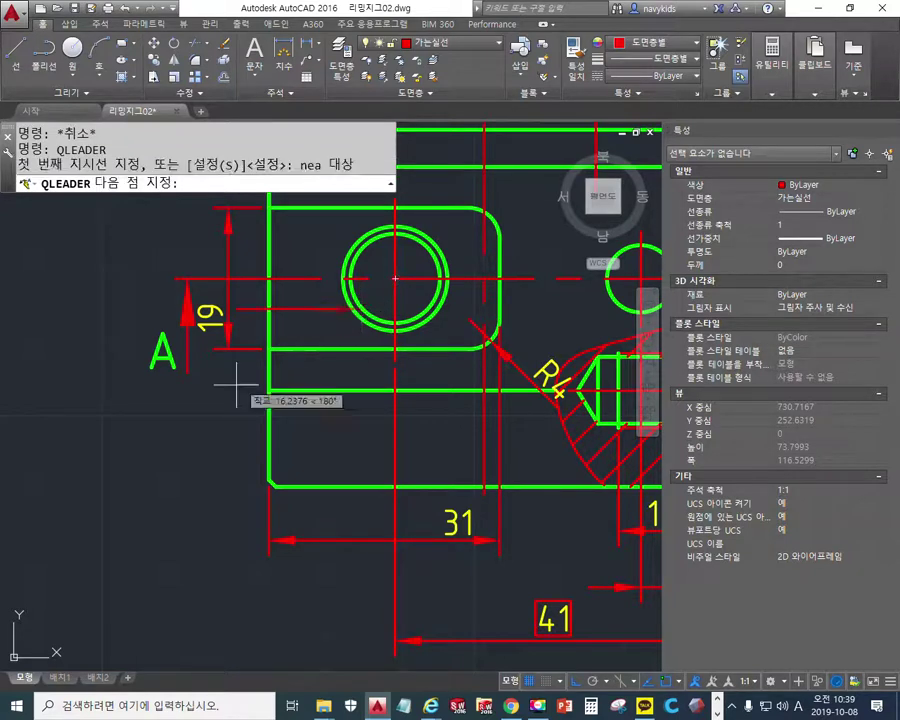
key(F8)
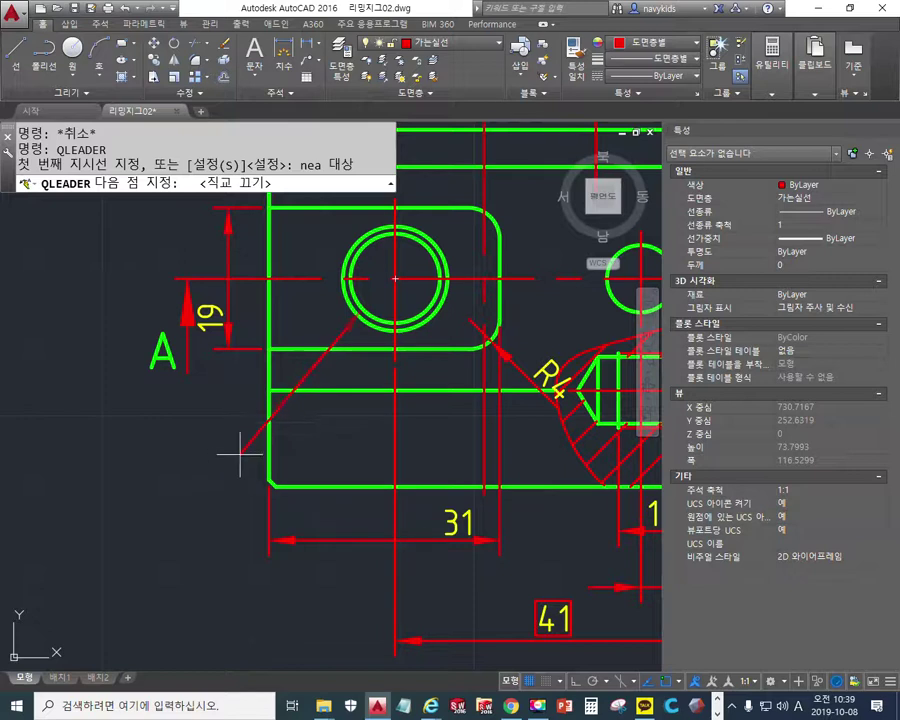
click(237, 456)
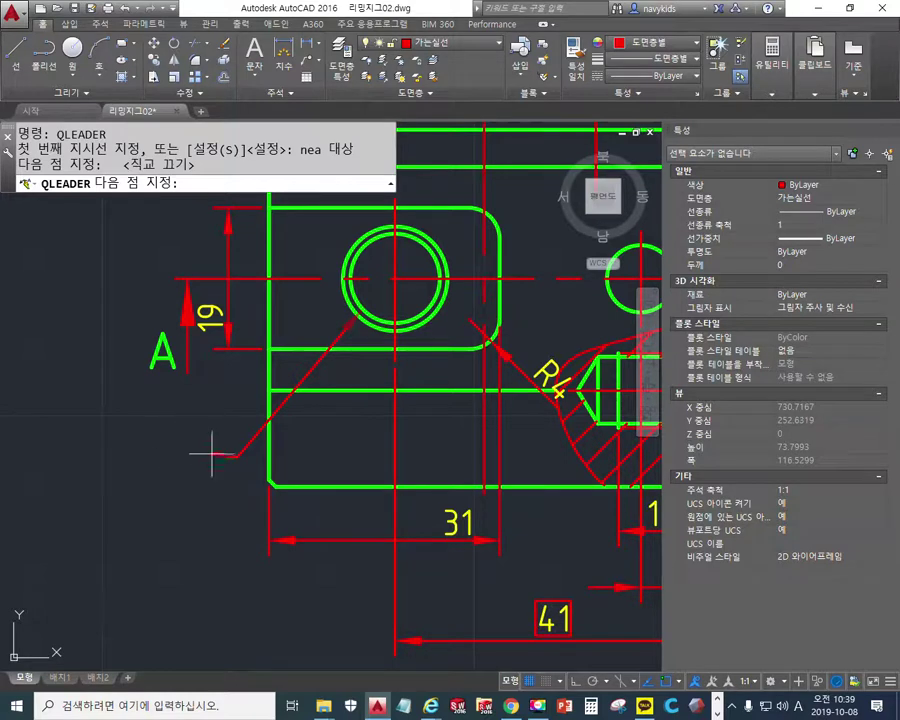
key(F8)
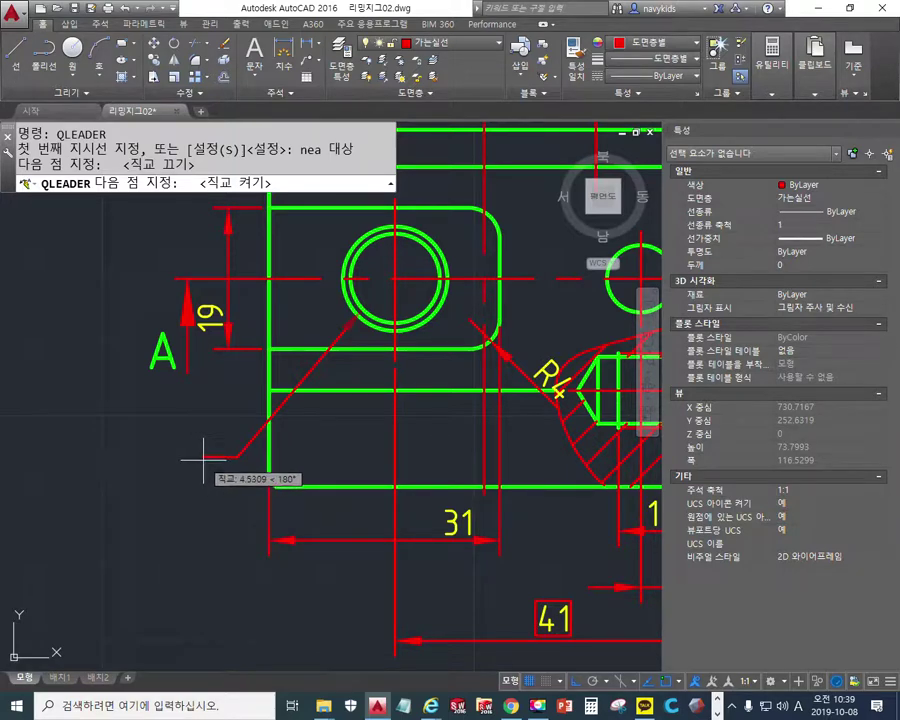
click(195, 460)
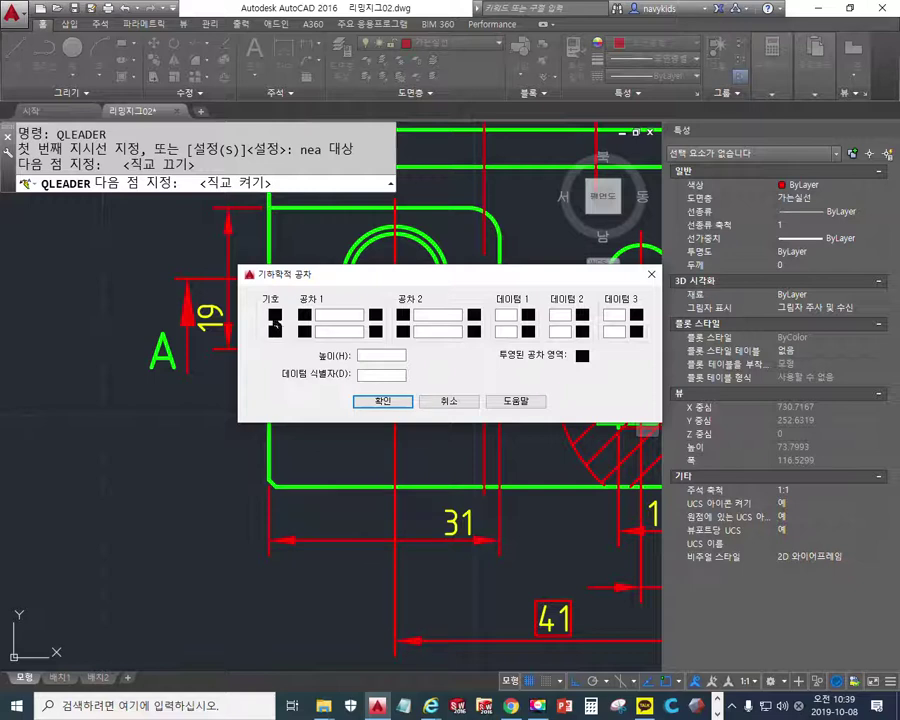
Attach a position tolerance frame with a diameter symbol and a value of 0.008 to the left hole's leader.
click(275, 315)
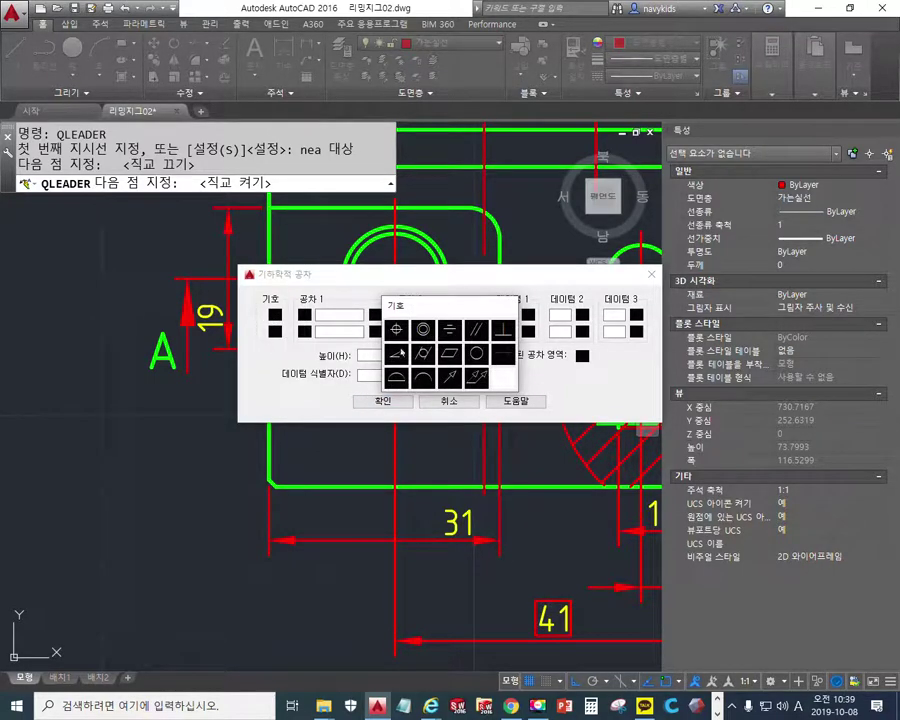
click(396, 330)
click(305, 315)
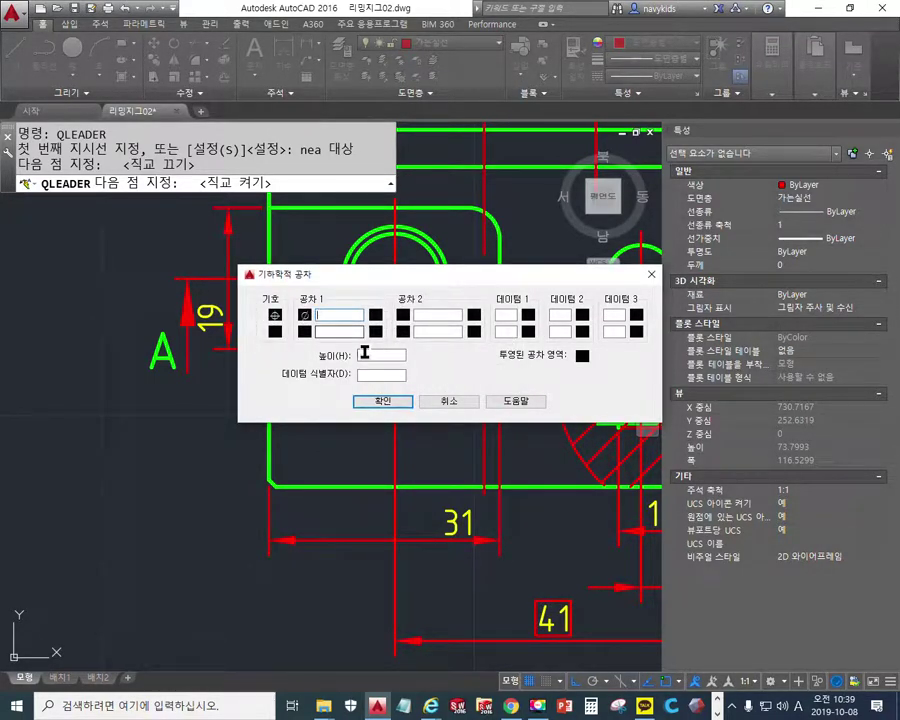
click(336, 316)
text(0.008)
click(382, 401)
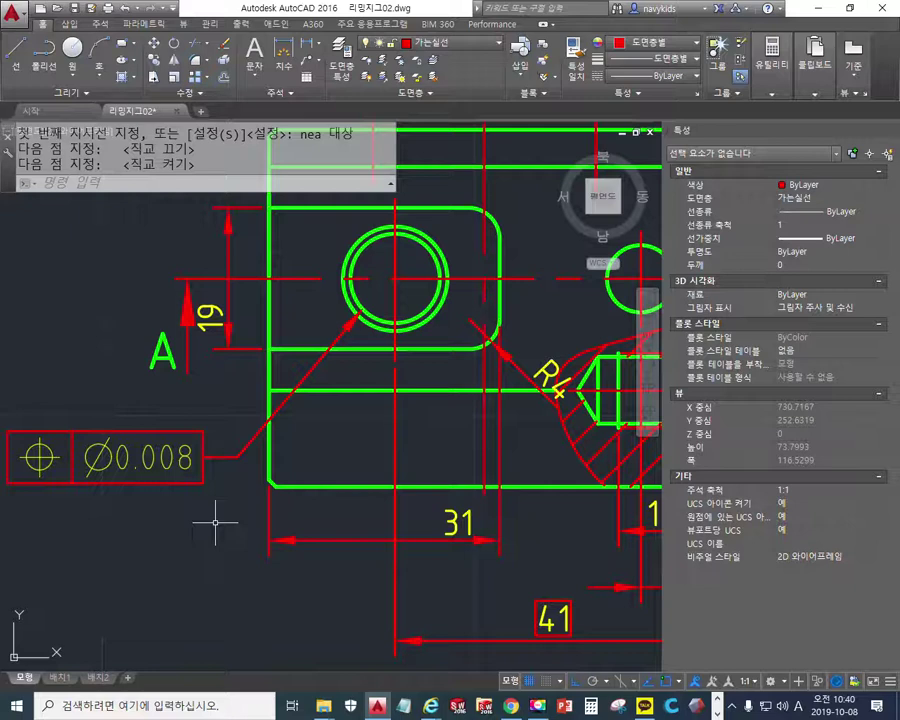
Sketch a pen line from the tolerance leader's bend to the left hole's centre, mark the centre, and clear the sketch.
key(ctrl+F2)
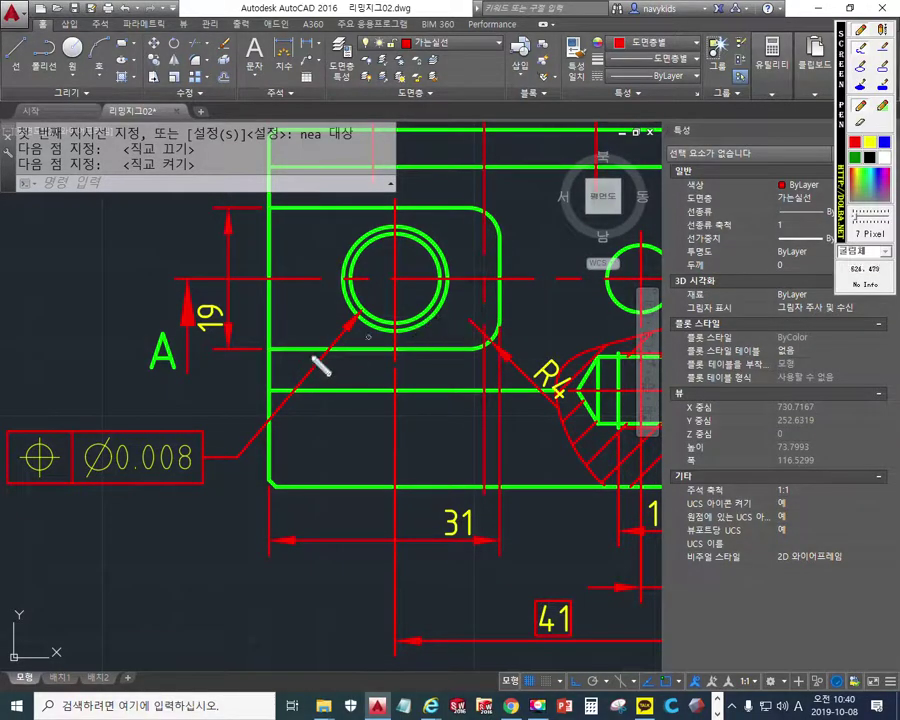
mouse_move(233, 458)
mouse_down()
mouse_move(399, 271)
mouse_move(404, 287)
mouse_move(388, 288)
mouse_up()
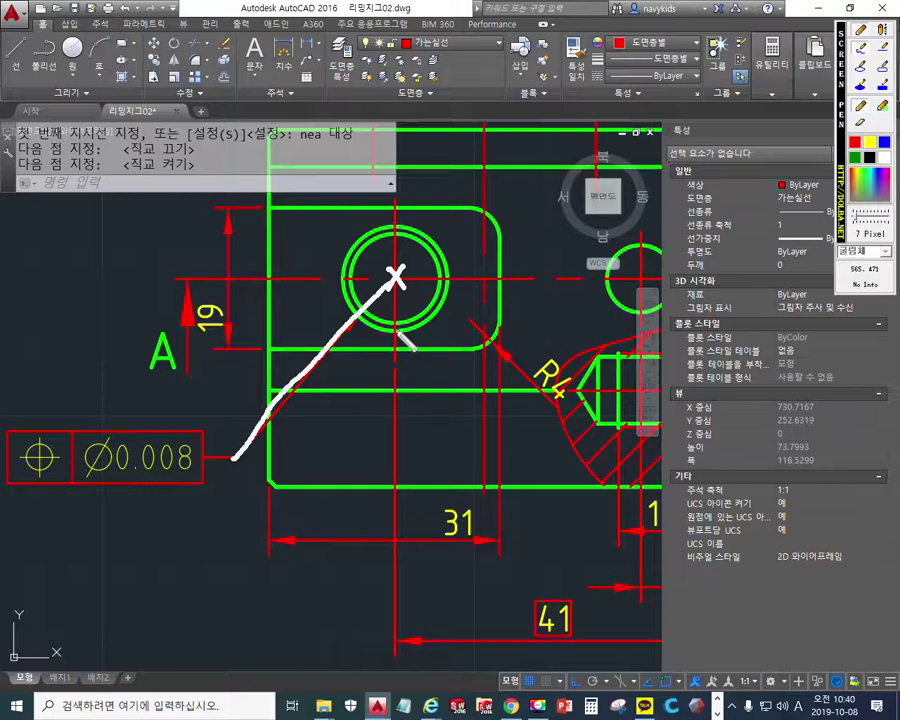
key(Escape)
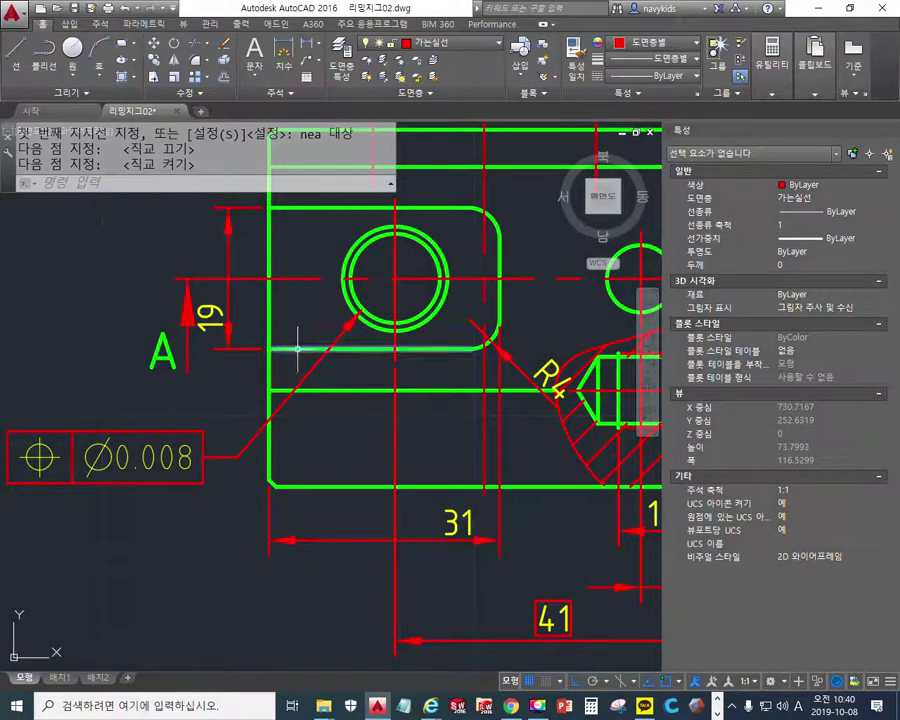
Sketch a line along the plan view's hole axis, box the 20 dimension, link the circled 41 to it, and clear the marks.
scroll(325, 370, down, 3)
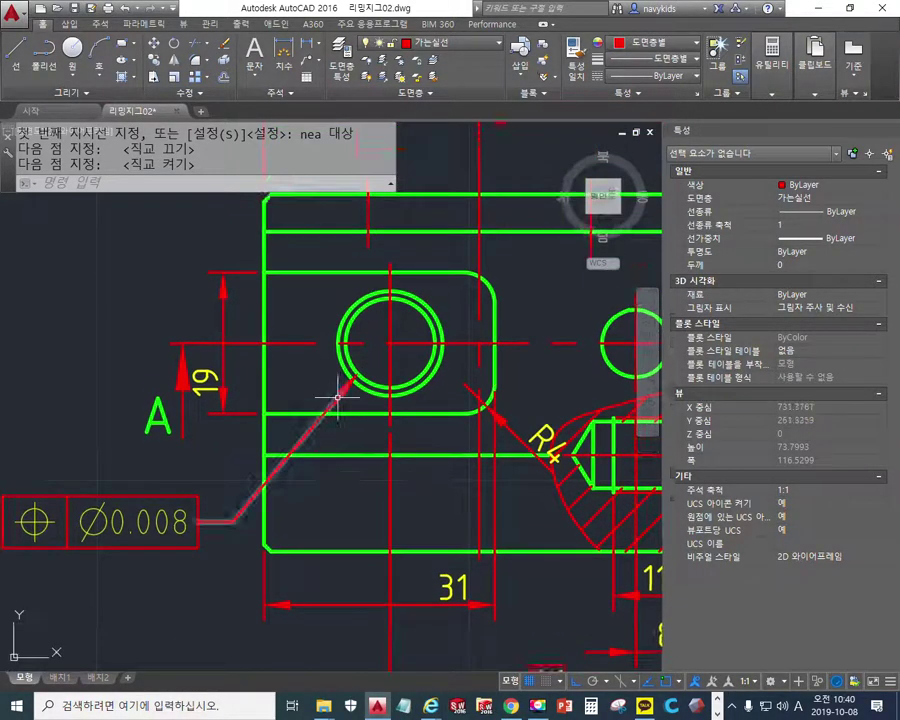
middle_drag(358, 399, 312, 394)
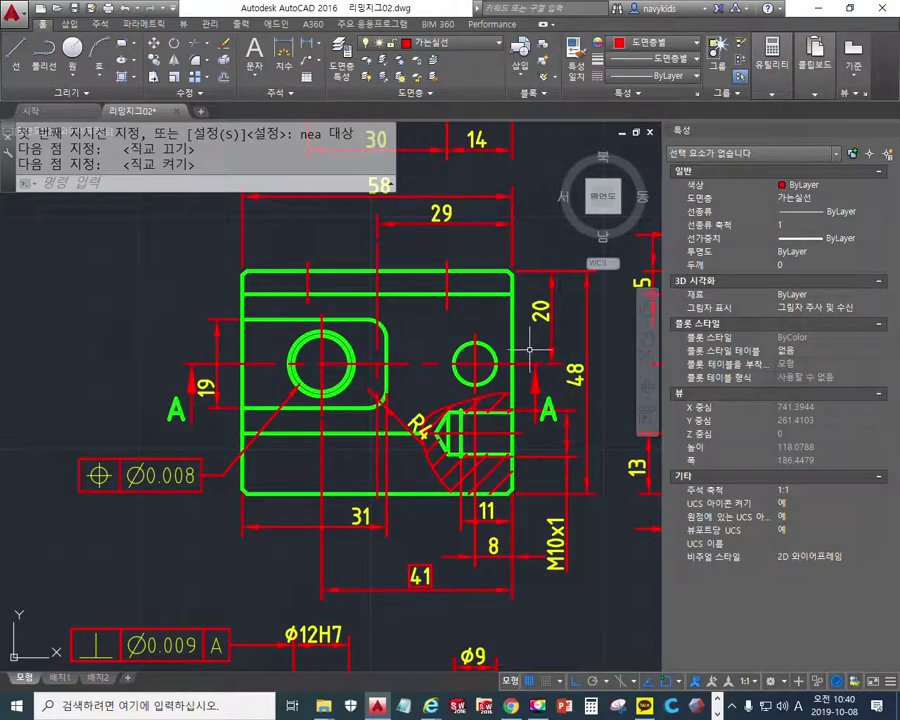
drag(165, 369, 566, 367)
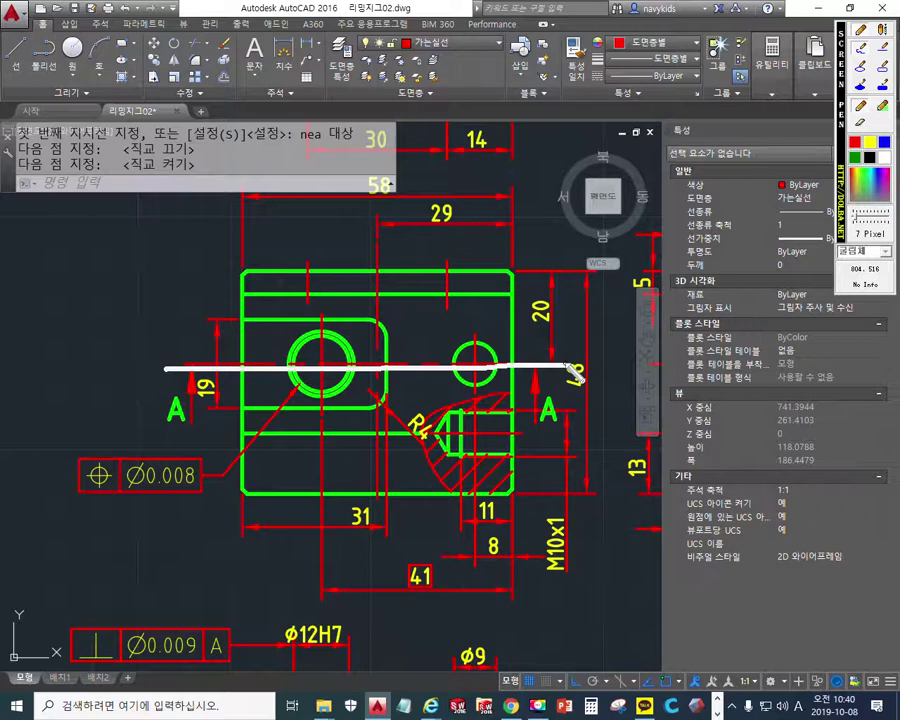
mouse_move(520, 285)
mouse_down()
mouse_move(540, 337)
mouse_move(557, 337)
mouse_move(520, 287)
mouse_up()
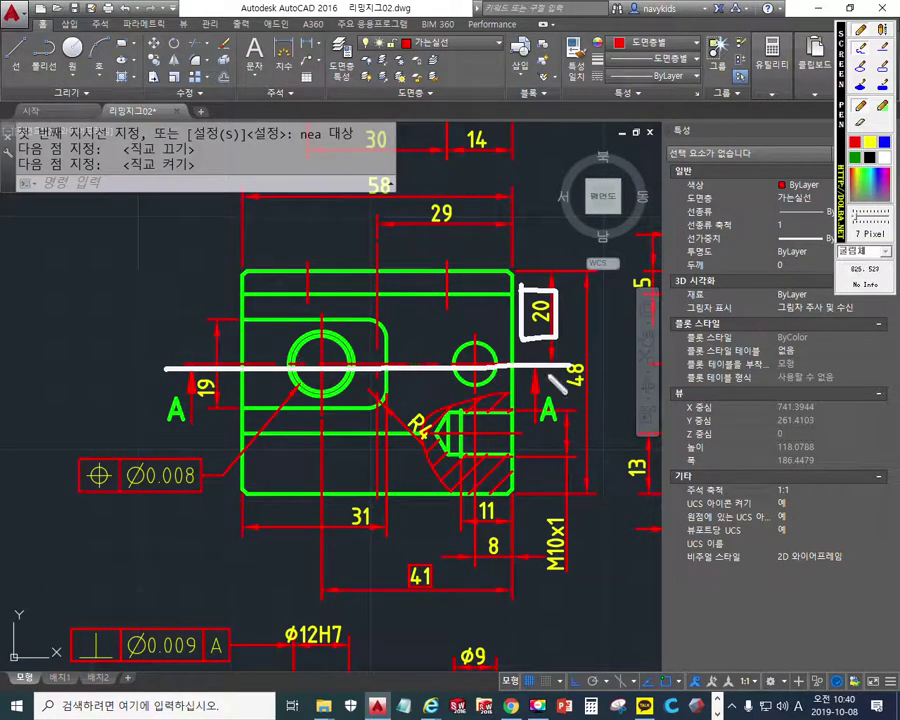
mouse_move(418, 602)
mouse_down()
mouse_move(405, 553)
mouse_move(442, 608)
mouse_up()
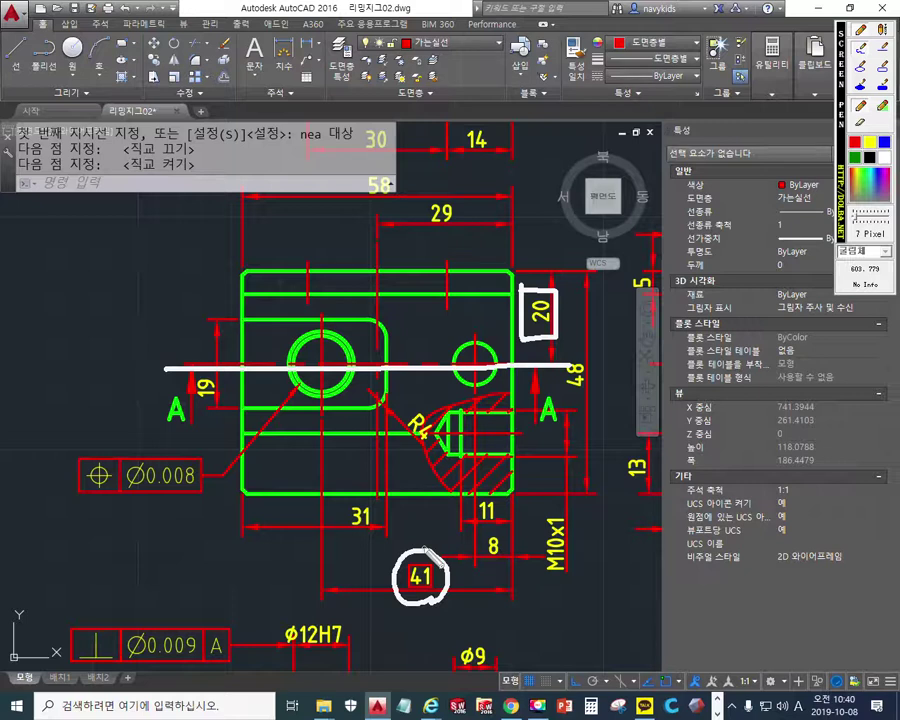
mouse_move(416, 546)
mouse_down()
mouse_move(434, 355)
mouse_move(440, 360)
mouse_move(484, 312)
mouse_move(520, 320)
mouse_move(512, 346)
mouse_up()
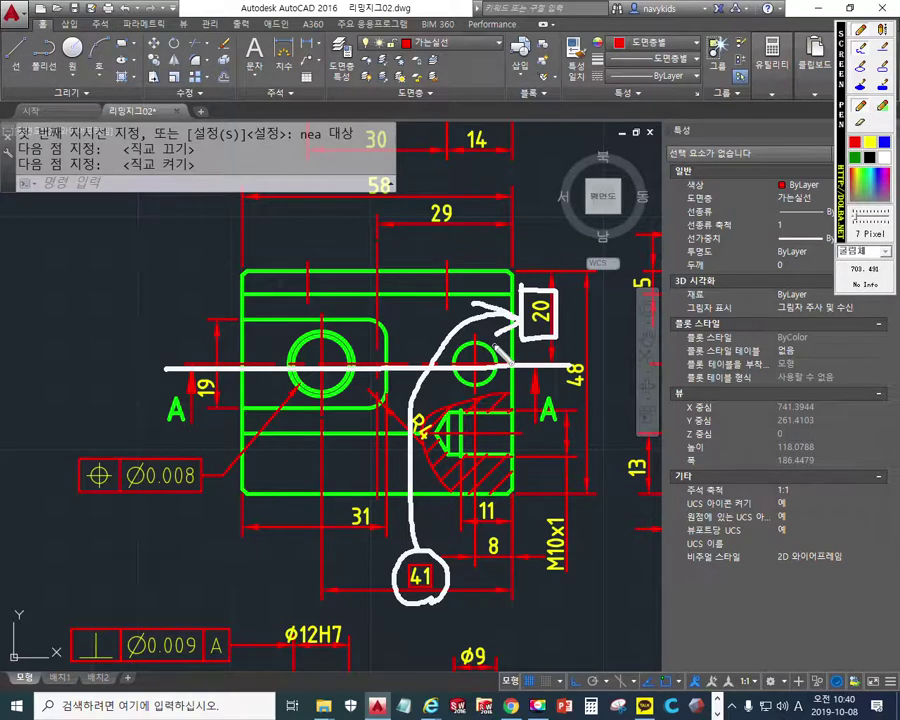
key(Escape)
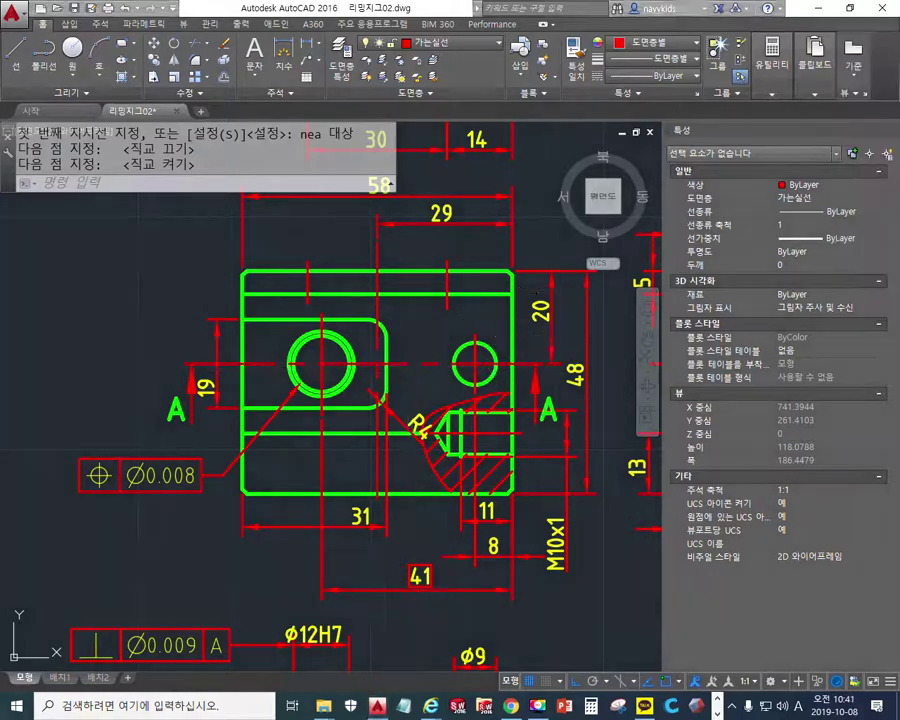
Match the properties of the plan view's basic 41 dimension onto the vertical 20 dimension.
text(ma)
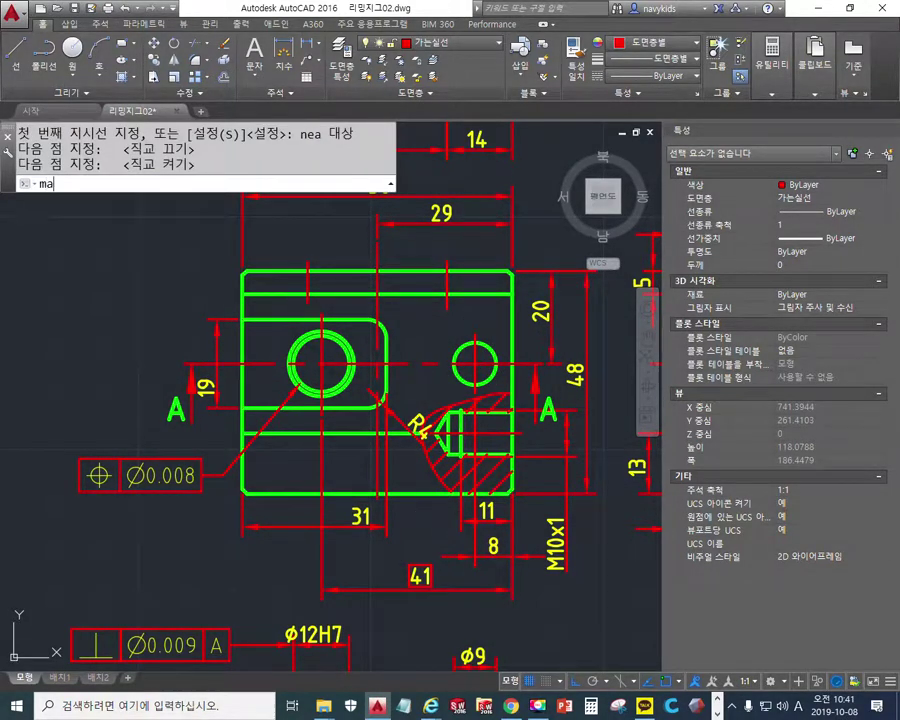
key(Return)
click(398, 590)
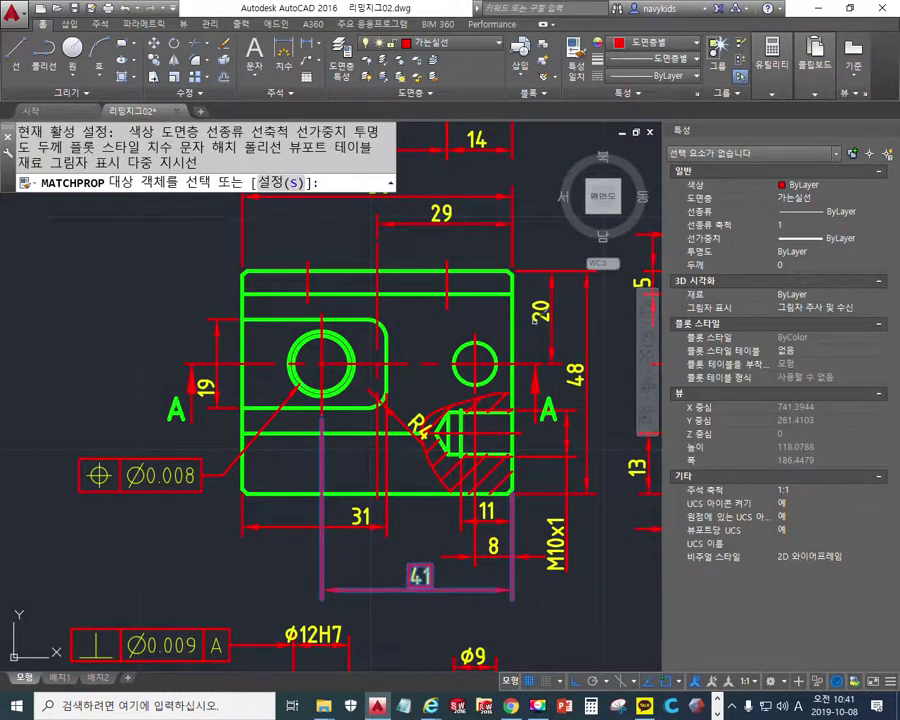
click(552, 323)
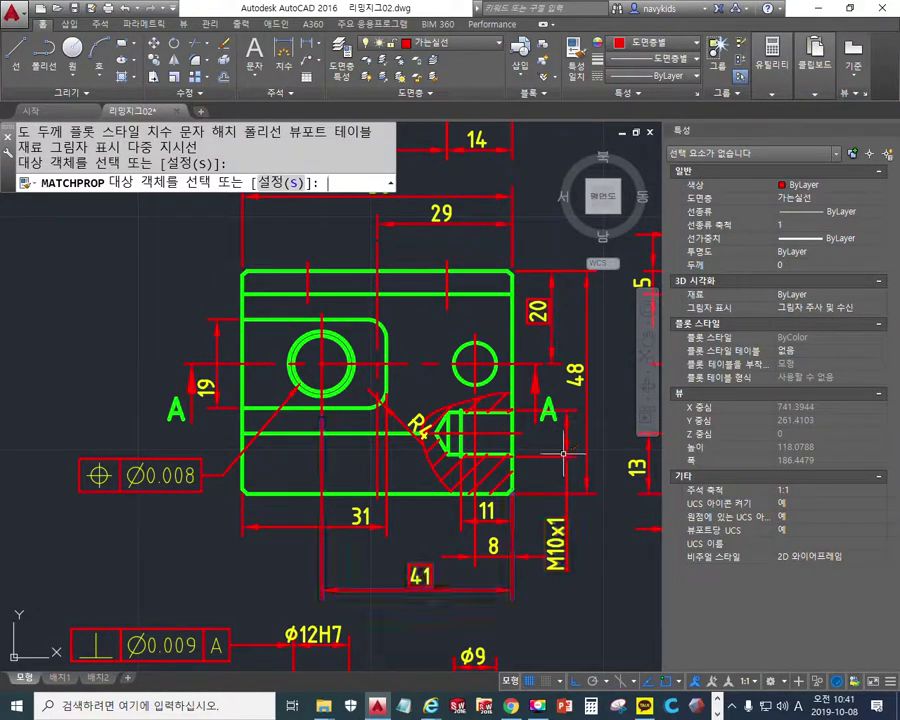
key(Return)
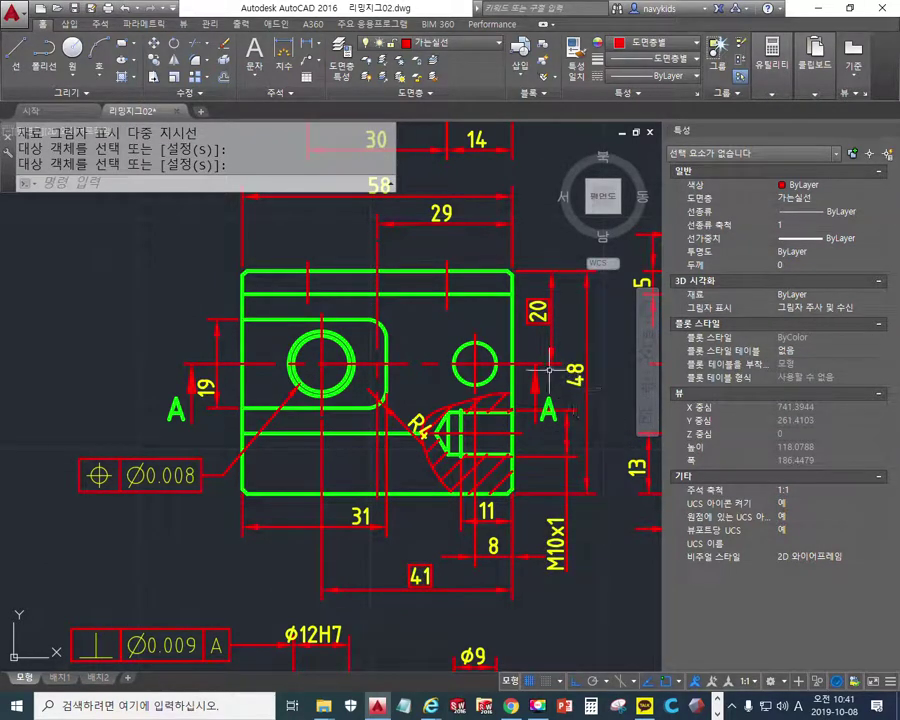
Circle the position tolerance frame and the boxed 41 and 20 dimensions with the pen, and clear the marks.
mouse_move(555, 349)
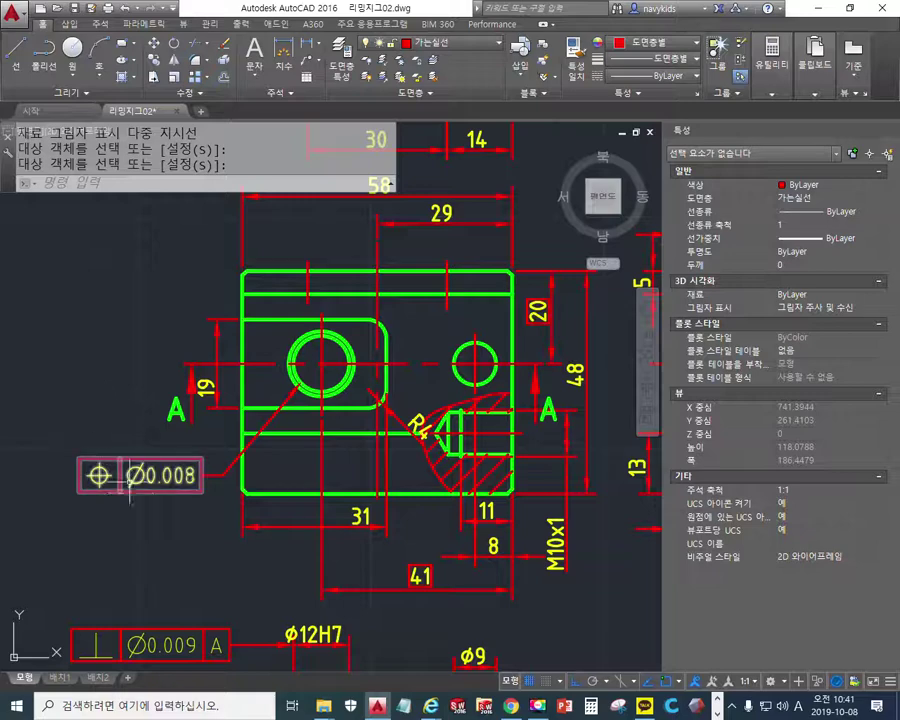
key(F12)
drag(150, 515, 208, 521)
mouse_move(425, 550)
mouse_down()
mouse_move(405, 580)
mouse_move(420, 606)
mouse_move(428, 598)
mouse_up()
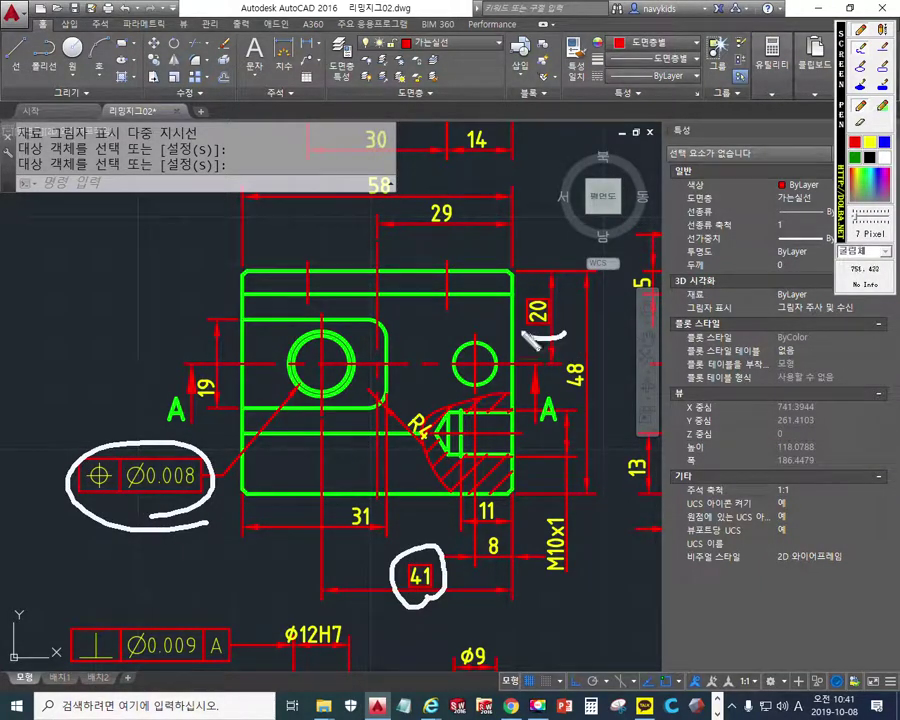
drag(527, 340, 570, 345)
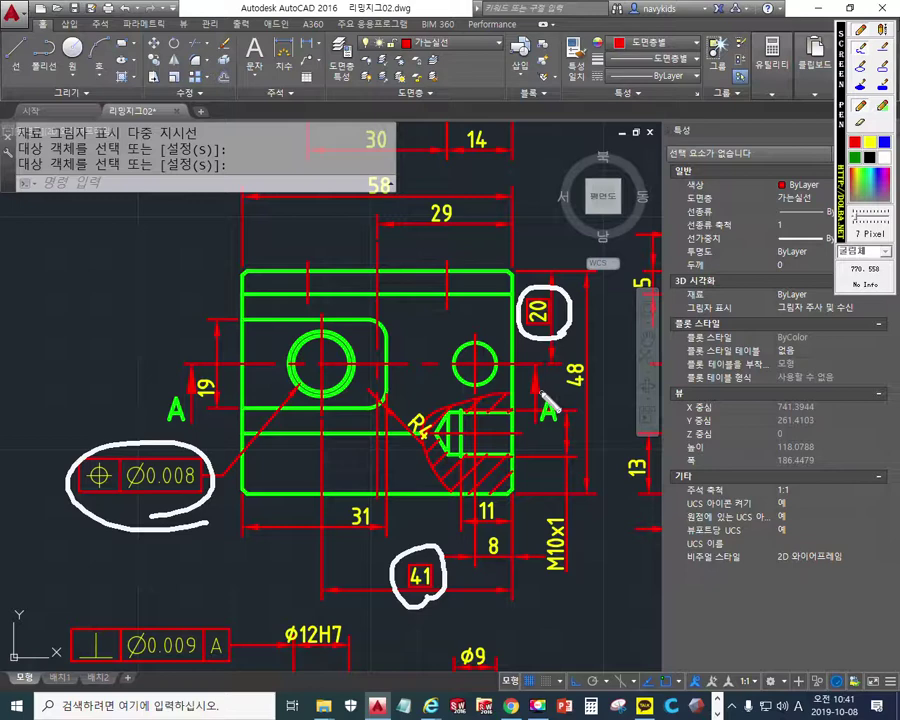
key(Escape)
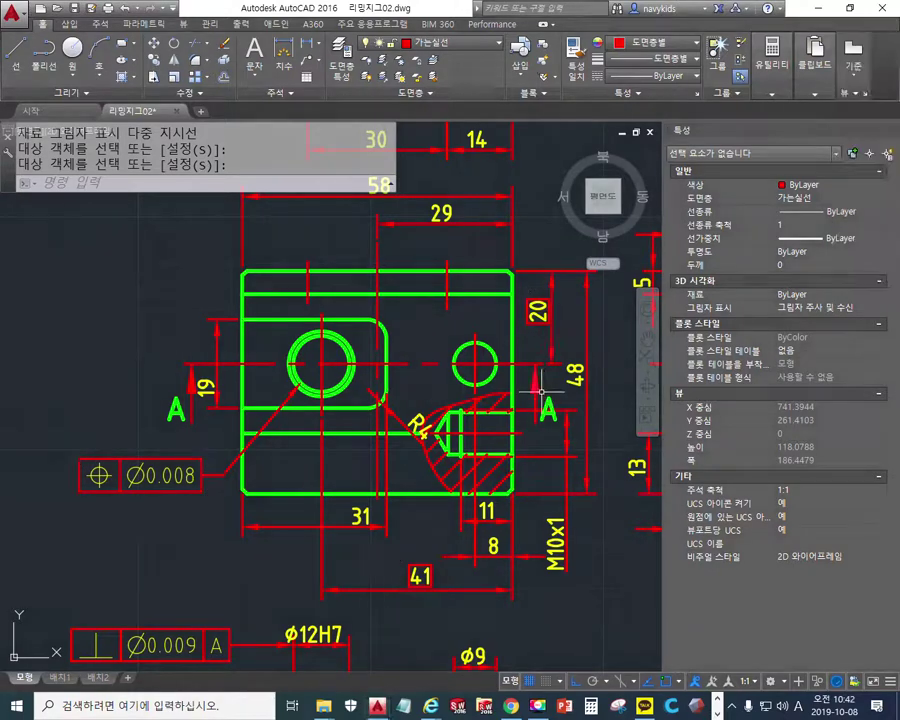
Circle the plan view's right hole and trace both edges of the Ø9 hole in the section view with the pen.
key(F2)
mouse_move(497, 370)
mouse_down()
mouse_move(465, 388)
mouse_move(493, 342)
mouse_move(486, 386)
mouse_up()
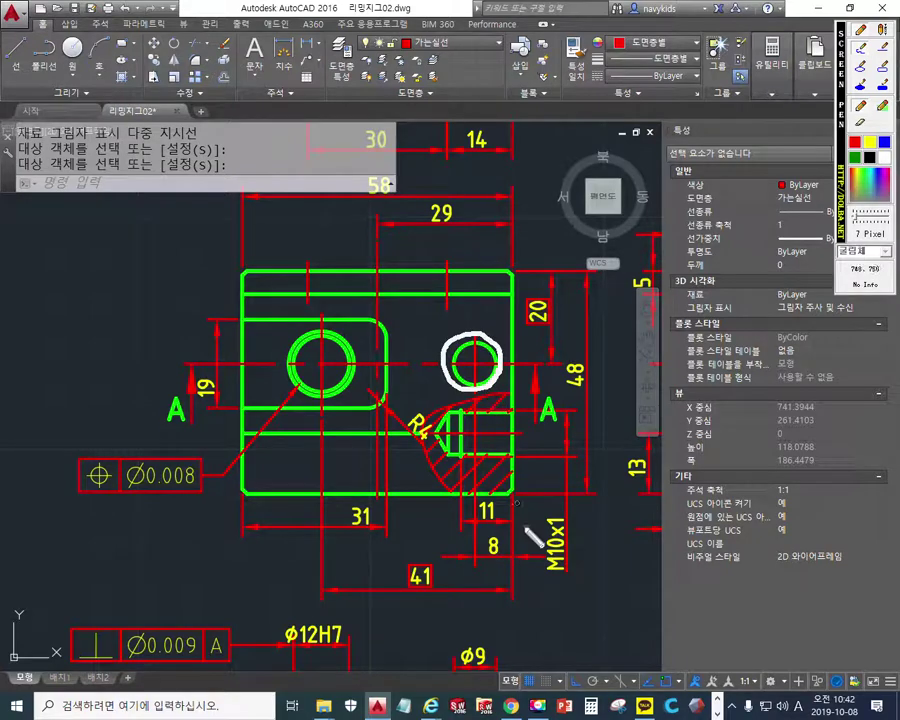
key(Escape)
middle_drag(535, 560, 524, 448)
key(F2)
mouse_move(488, 252)
mouse_down()
mouse_move(478, 272)
mouse_move(492, 252)
mouse_up()
drag(448, 530, 448, 668)
mouse_move(494, 520)
mouse_down()
mouse_move(492, 655)
mouse_move(500, 666)
mouse_up()
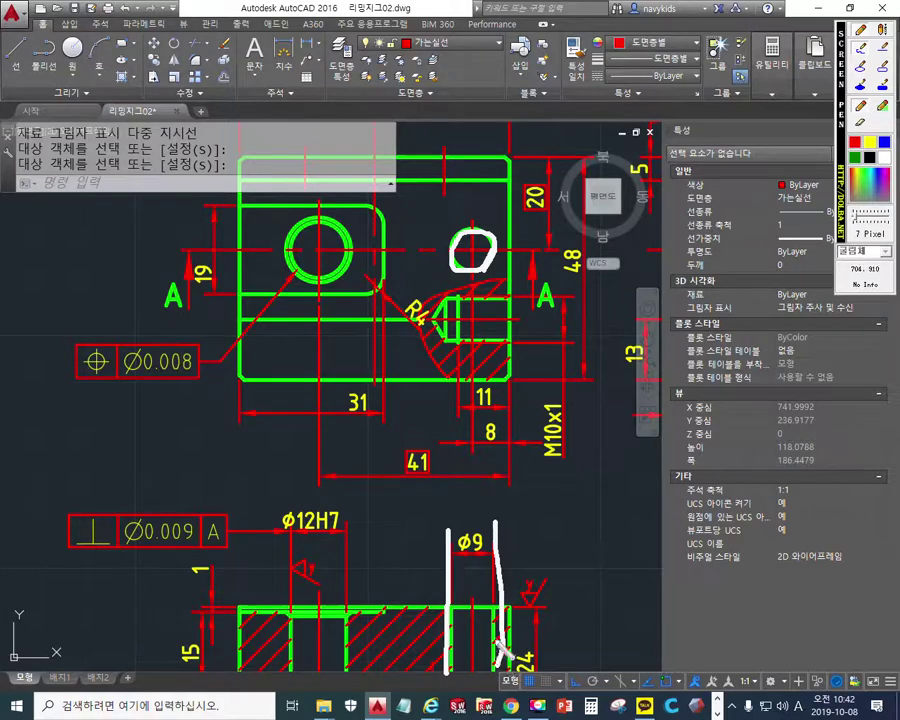
Sketch a pen line along the top face of section A-A and clear it.
scroll(428, 402, down, 2)
mouse_move(481, 447)
middle_down()
mouse_move(342, 470)
mouse_move(290, 452)
mouse_move(344, 443)
mouse_move(344, 422)
mouse_move(316, 402)
mouse_move(352, 578)
mouse_move(359, 481)
middle_up()
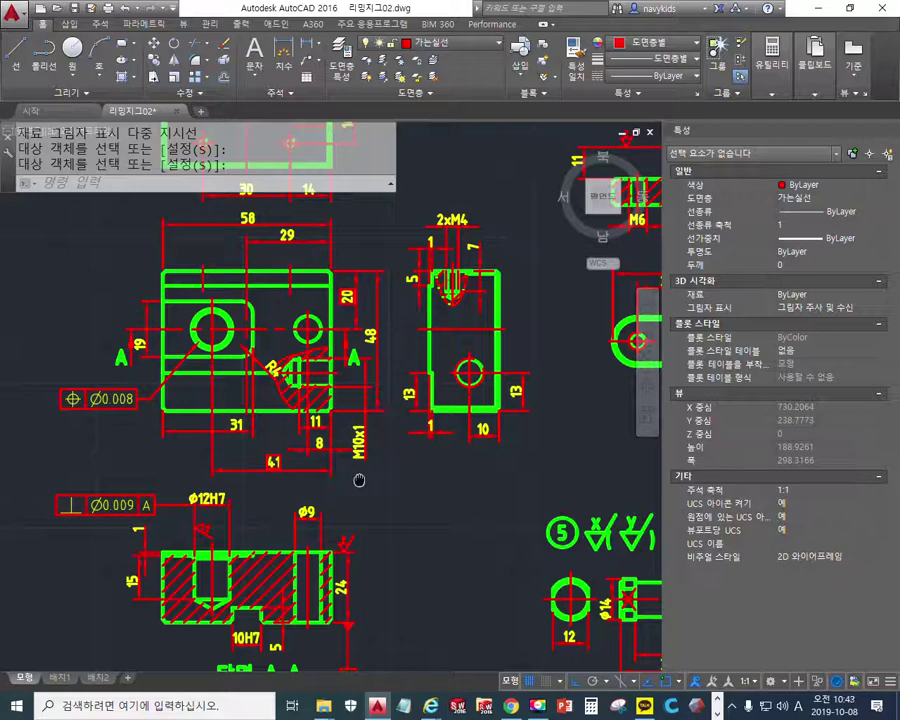
middle_drag(359, 481, 338, 504)
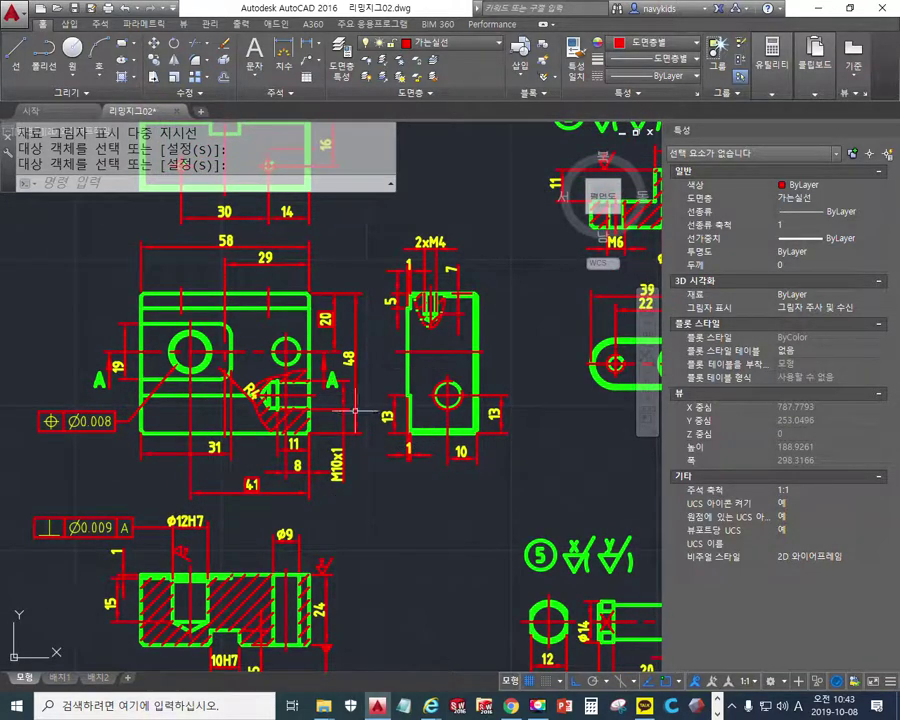
key(ctrl+2)
drag(132, 569, 352, 569)
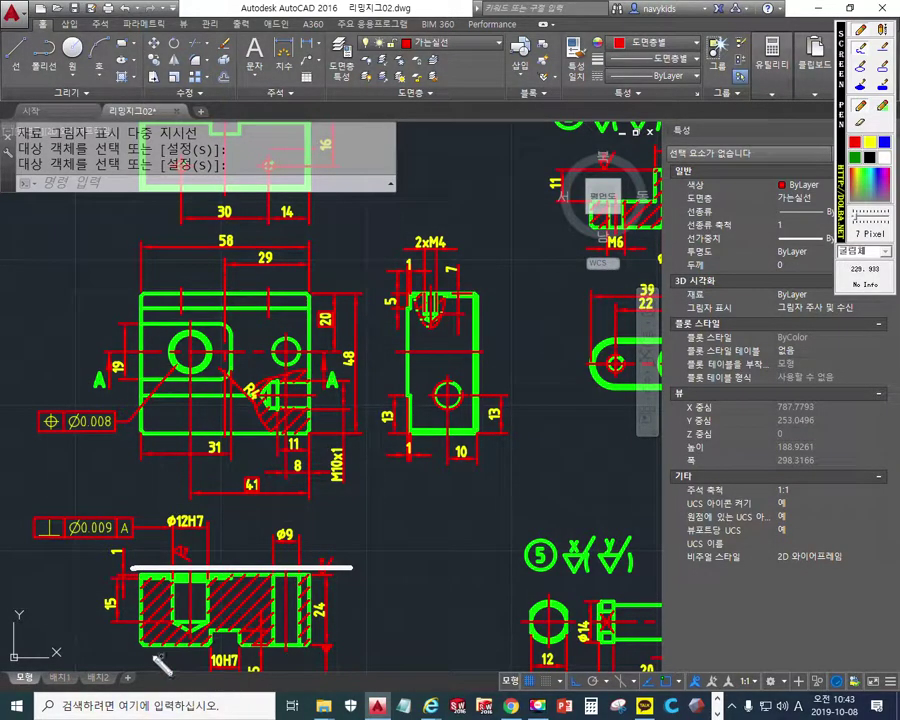
key(ctrl+2)
Mark section A-A's bottom and top faces and the side view's stepped left face with the pen, and clear the marks.
mouse_move(376, 575)
middle_down()
mouse_move(370, 465)
mouse_move(352, 472)
mouse_move(420, 475)
middle_up()
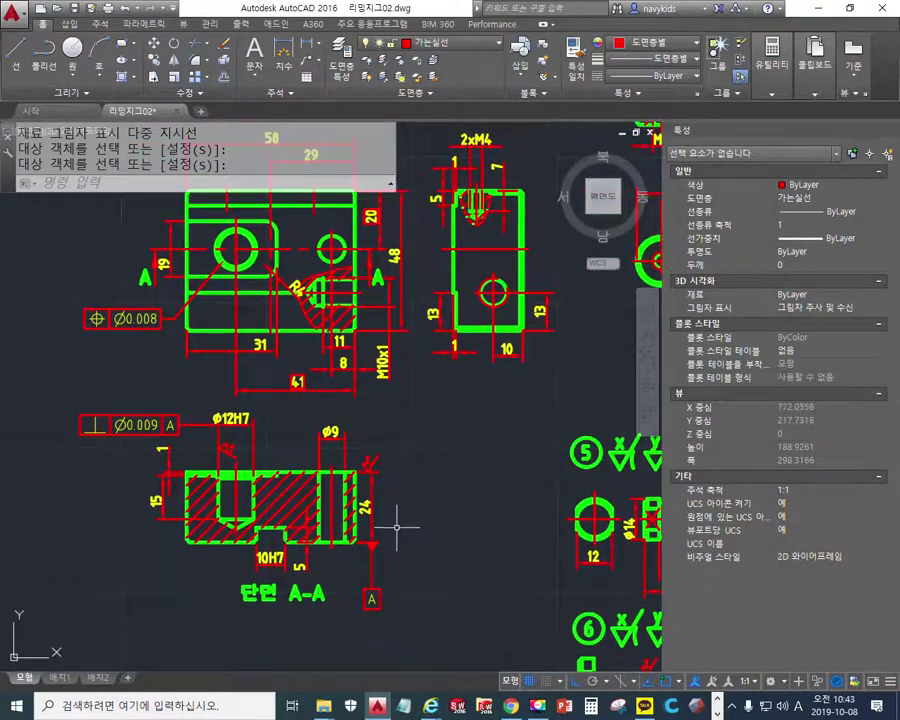
key(ctrl+1)
drag(168, 545, 415, 548)
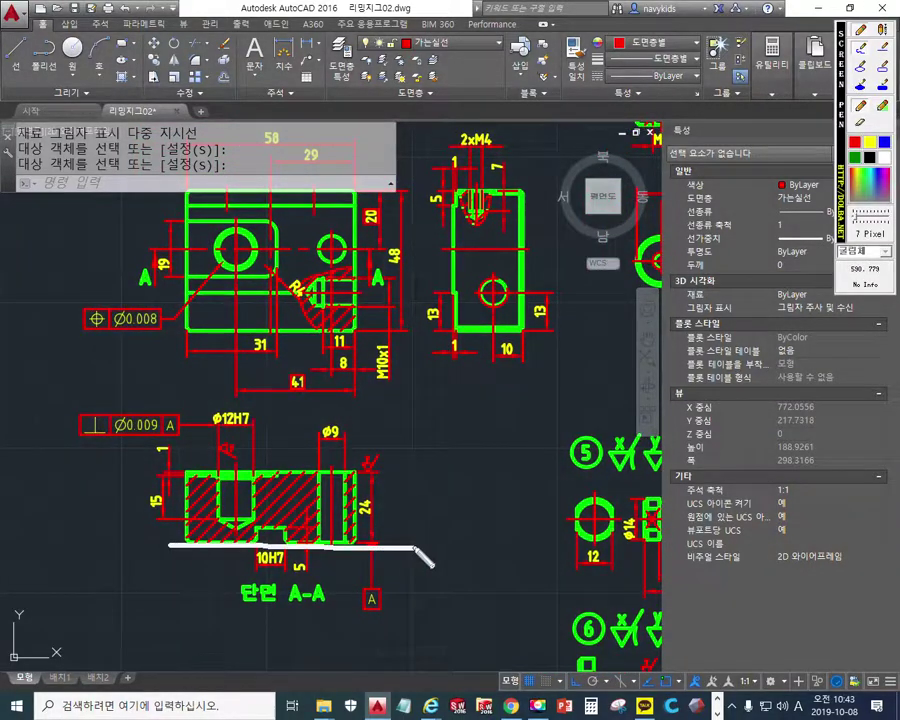
mouse_move(256, 443)
mouse_down()
mouse_move(257, 466)
mouse_move(372, 466)
mouse_move(379, 440)
mouse_move(262, 440)
mouse_up()
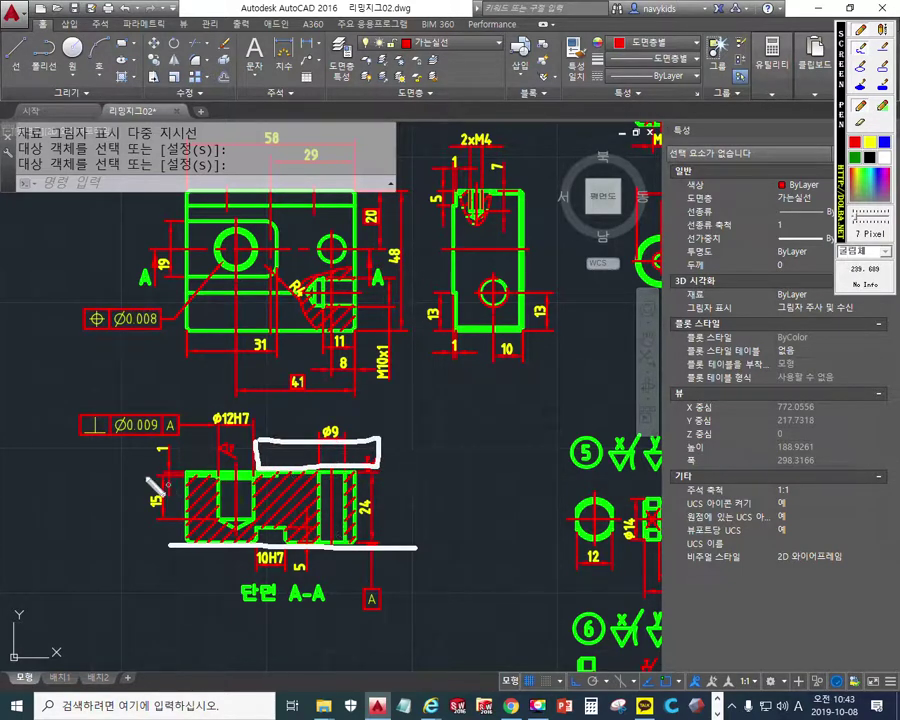
drag(137, 474, 240, 472)
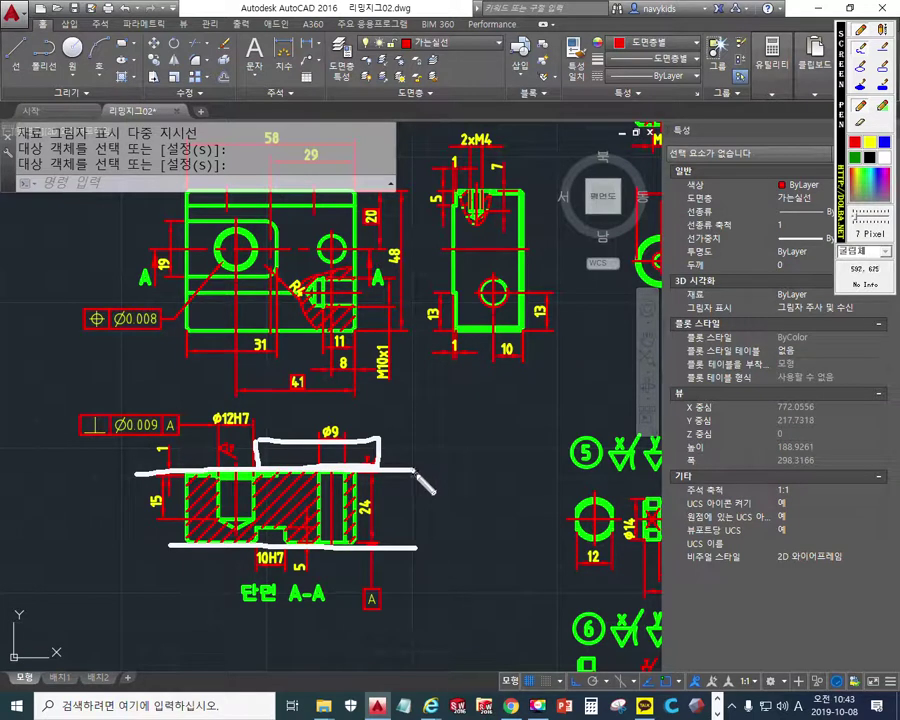
drag(447, 158, 451, 393)
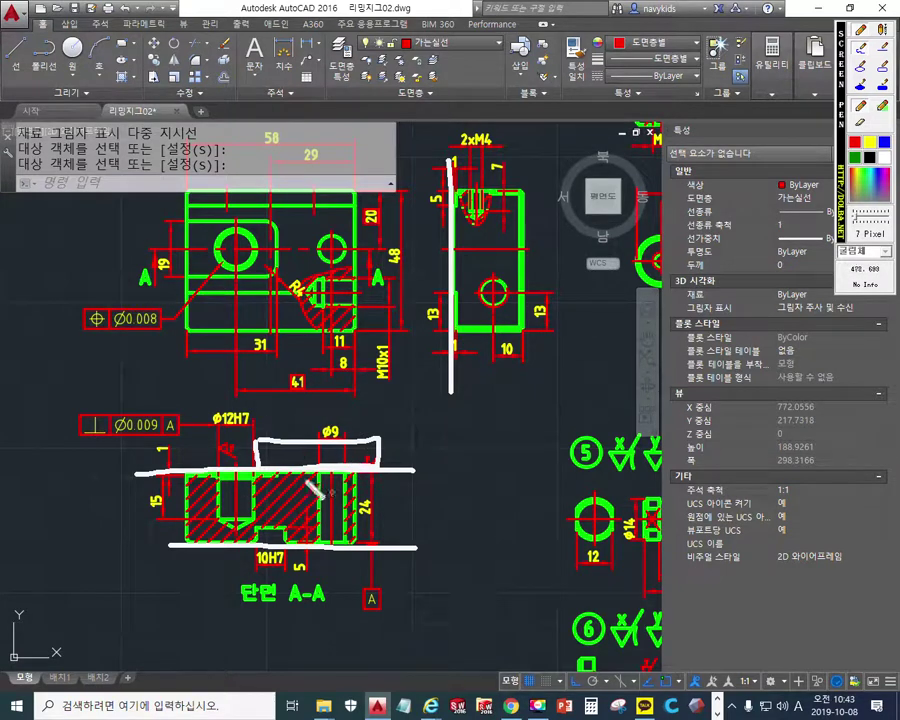
drag(438, 292, 458, 345)
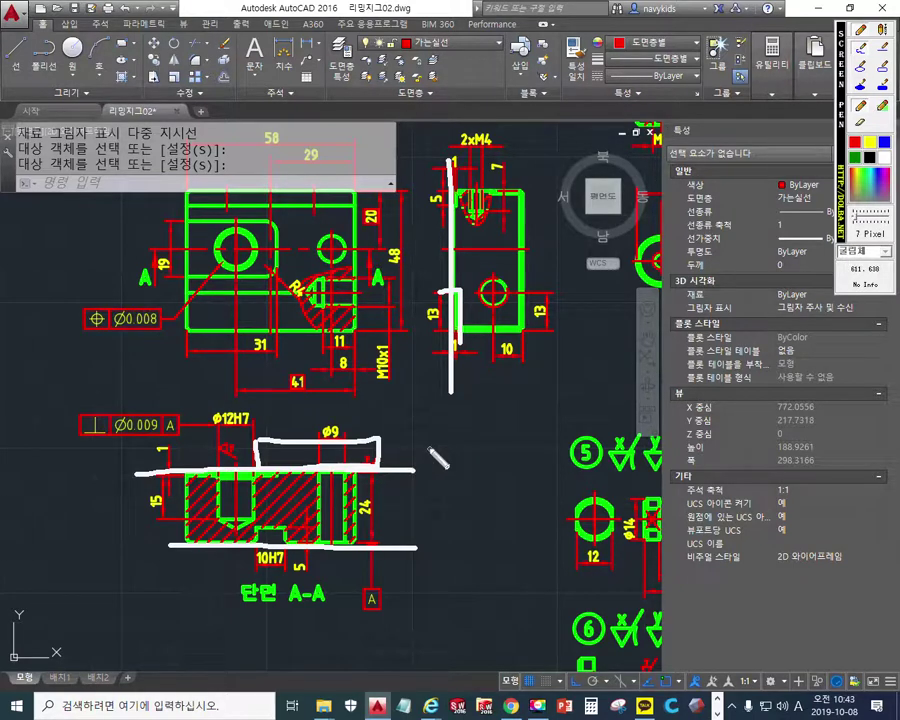
key(Escape)
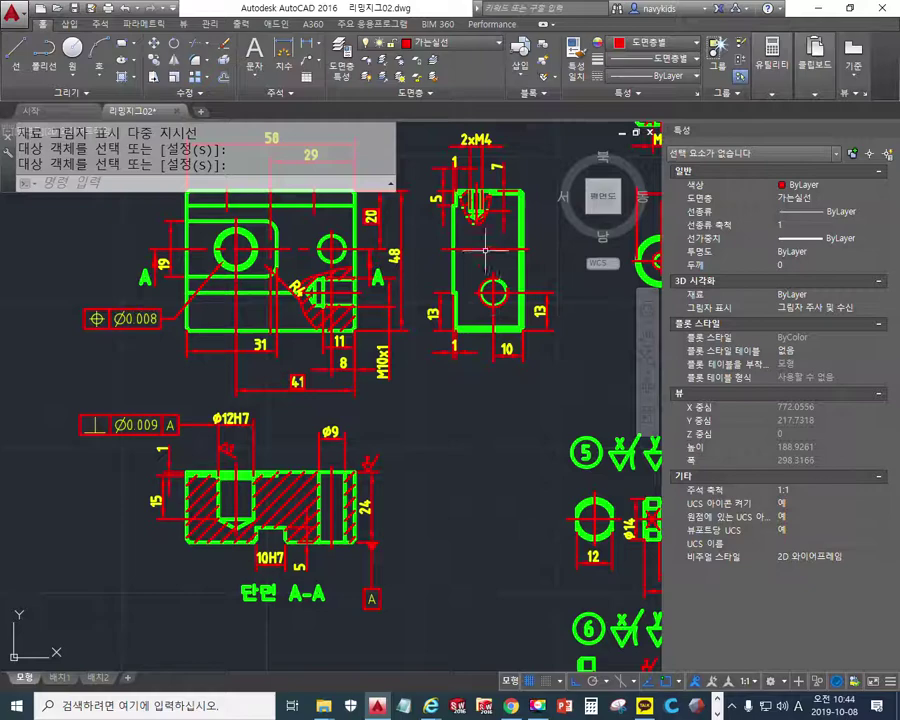
Sketch a pen line along the side view's right face with a datum triangle and a boxed letter A.
middle_drag(477, 232, 441, 291)
scroll(440, 290, up, 4)
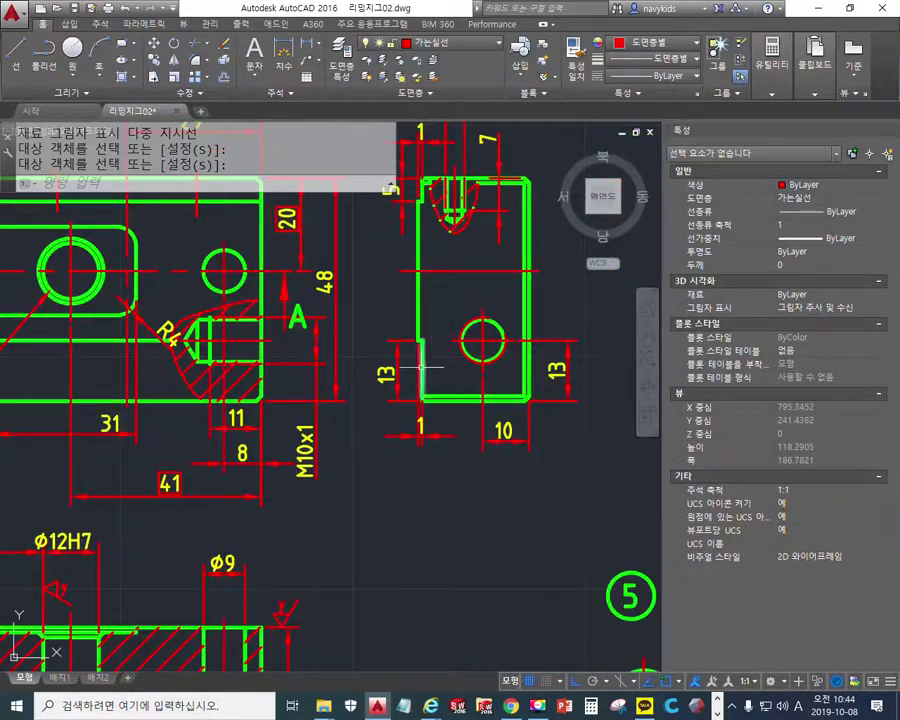
mouse_move(461, 443)
middle_down()
mouse_move(389, 403)
mouse_move(369, 406)
mouse_move(358, 374)
middle_up()
drag(491, 108, 491, 545)
mouse_move(484, 440)
mouse_down()
mouse_move(522, 474)
mouse_move(556, 470)
mouse_move(590, 496)
mouse_move(600, 429)
mouse_up()
mouse_move(565, 484)
mouse_down()
mouse_move(592, 486)
mouse_move(590, 470)
mouse_up()
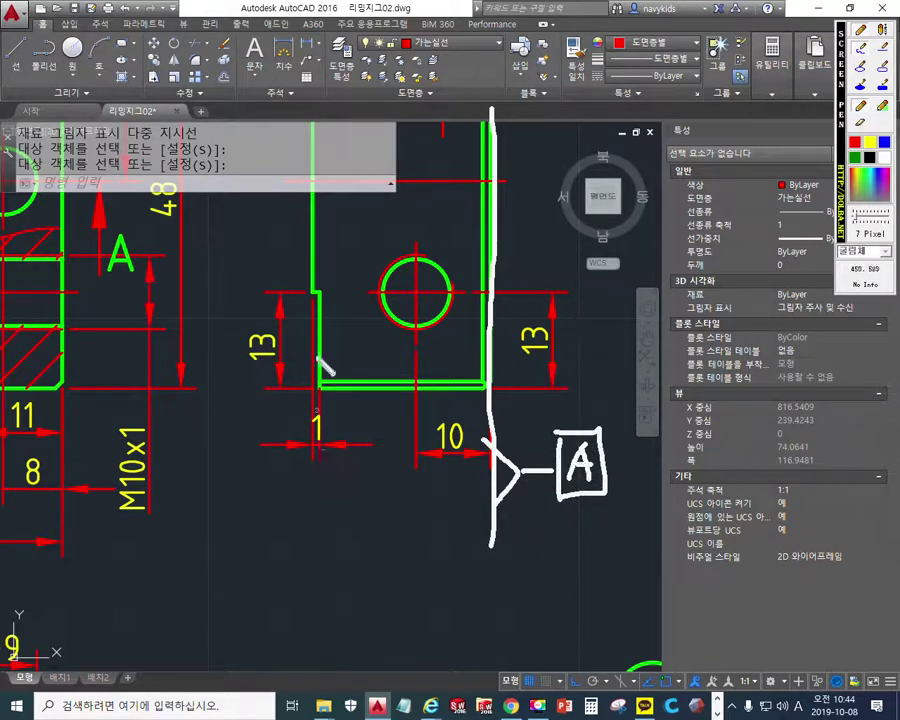
Sketch a pen line extending the side view's left face with a boxed parallelism symbol, and clear the marks.
drag(313, 288, 309, 558)
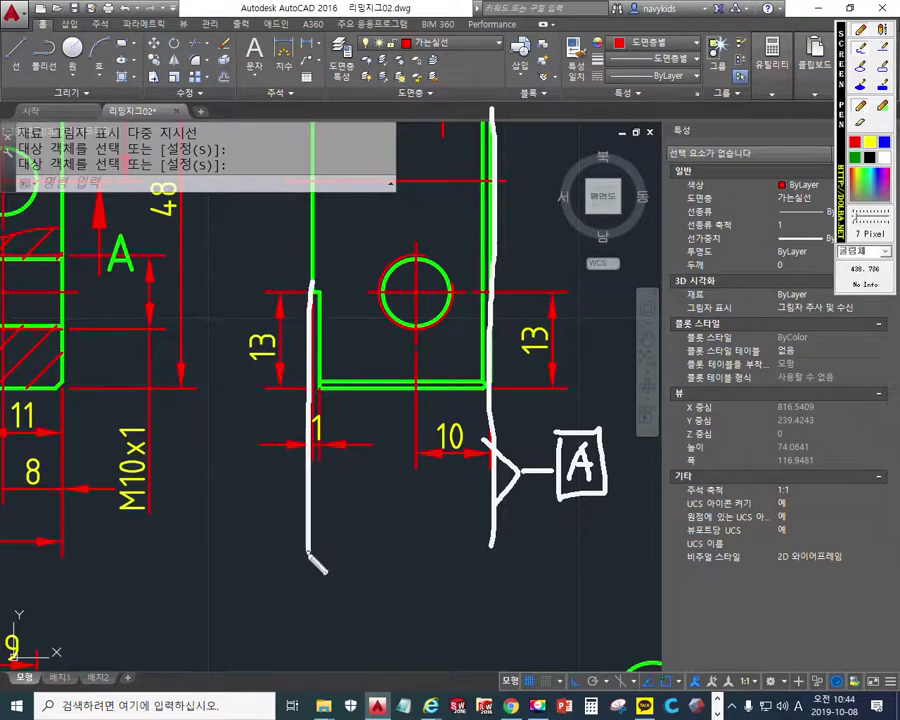
mouse_move(305, 513)
mouse_down()
mouse_move(266, 517)
mouse_move(262, 494)
mouse_move(194, 540)
mouse_move(100, 505)
mouse_move(262, 488)
mouse_up()
mouse_move(114, 530)
mouse_down()
mouse_move(128, 504)
mouse_move(140, 506)
mouse_up()
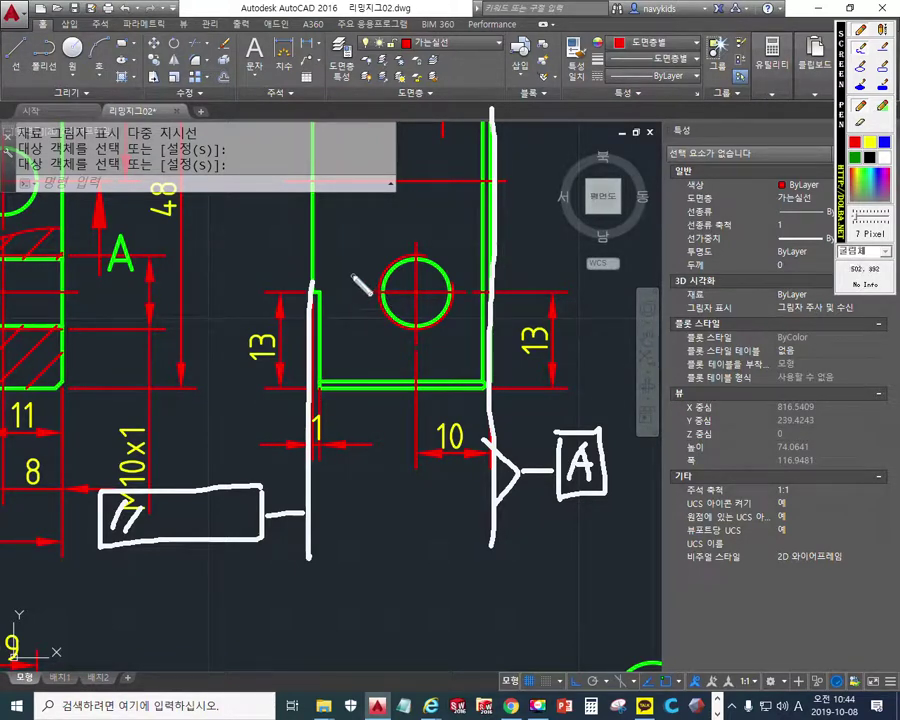
key(Escape)
Trace the side view's raised left face with the pen and sketch a datum triangle with an empty box on its right face.
scroll(350, 250, down, 3)
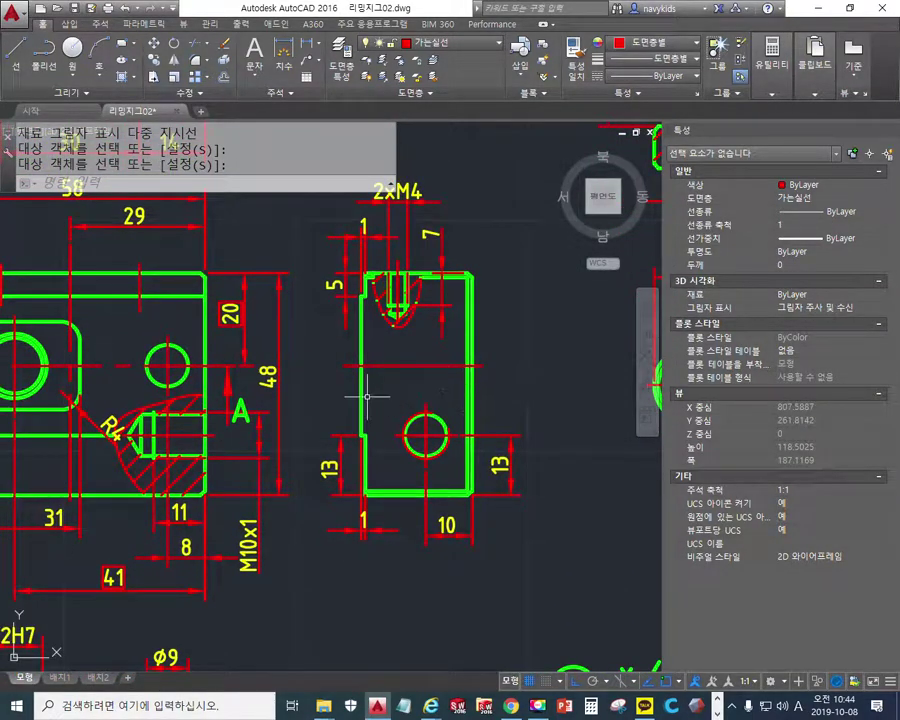
middle_drag(372, 395, 394, 396)
key(F12)
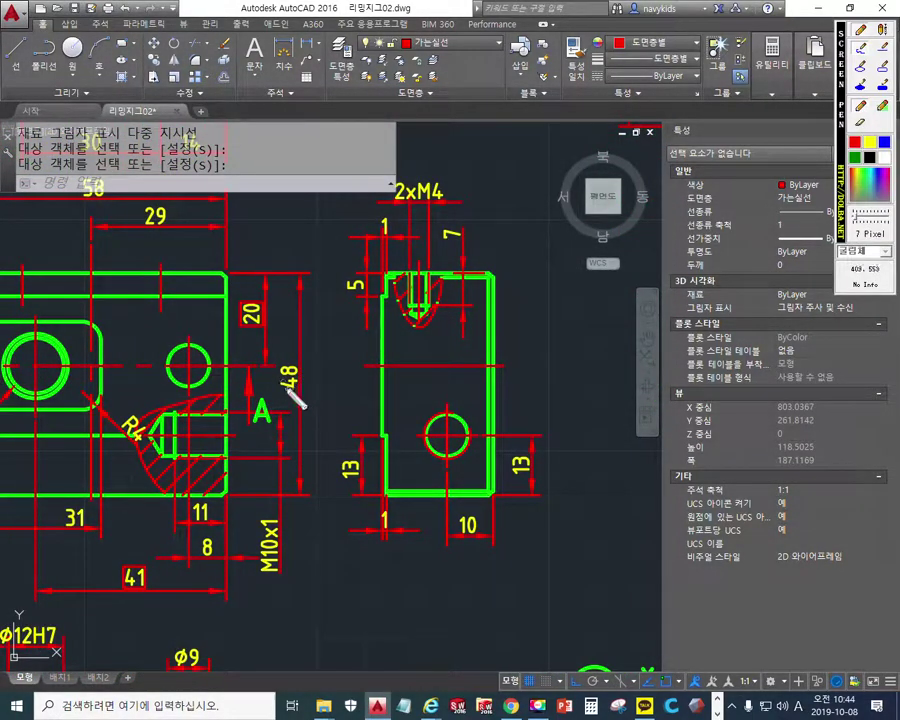
drag(377, 294, 378, 436)
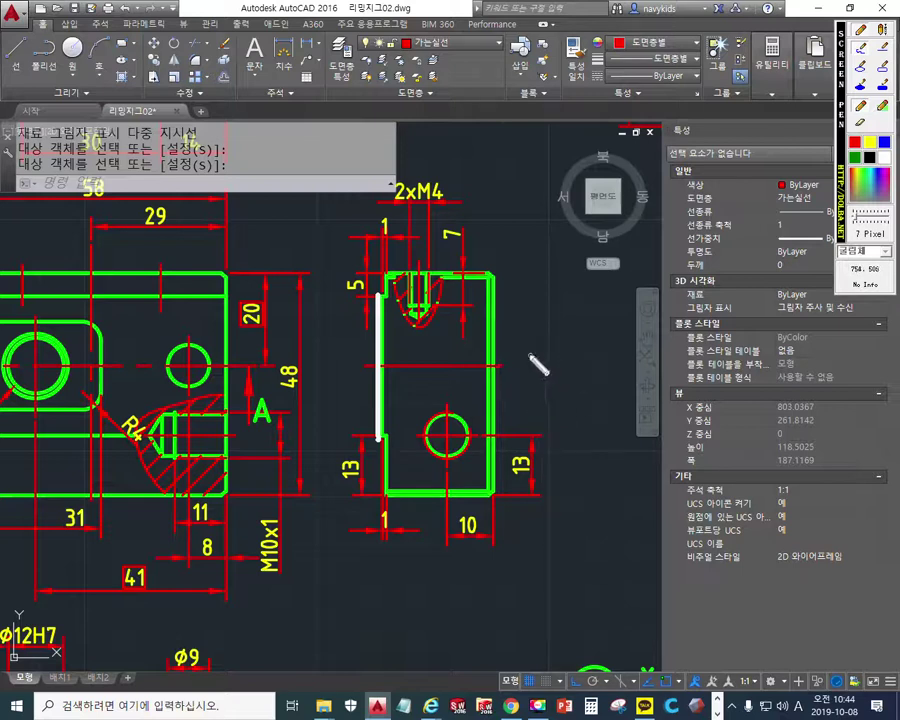
mouse_move(498, 295)
mouse_down()
mouse_move(496, 345)
mouse_move(563, 323)
mouse_move(571, 350)
mouse_move(602, 302)
mouse_move(557, 289)
mouse_up()
drag(498, 293, 497, 363)
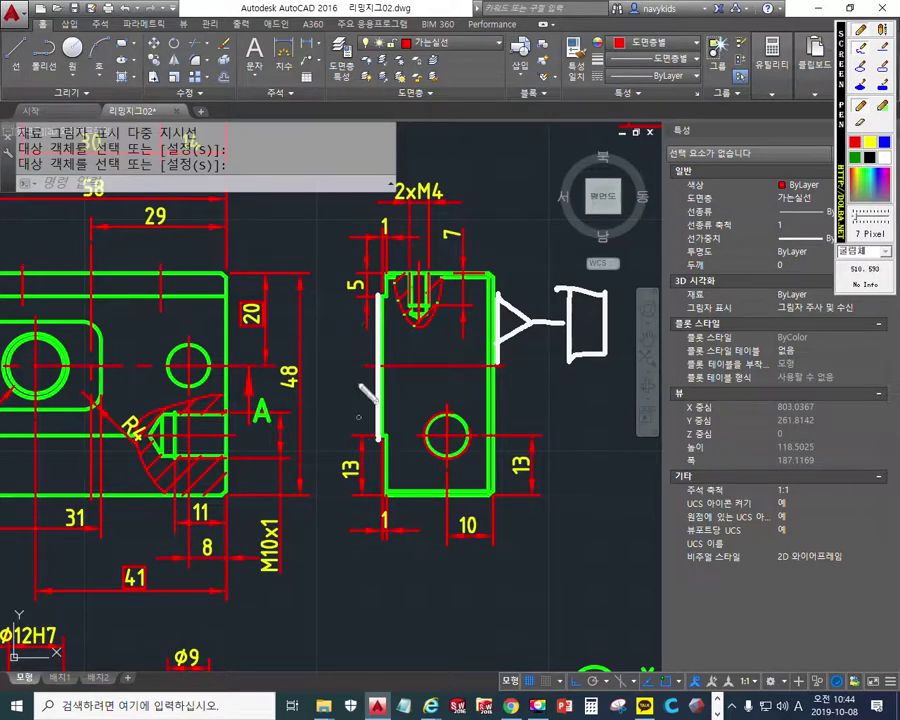
Circle the 48 dimension, write the subtraction of 18 giving 30 below it, and note 30 beside the side view's left face.
mouse_move(298, 354)
mouse_down()
mouse_move(286, 394)
mouse_move(310, 404)
mouse_up()
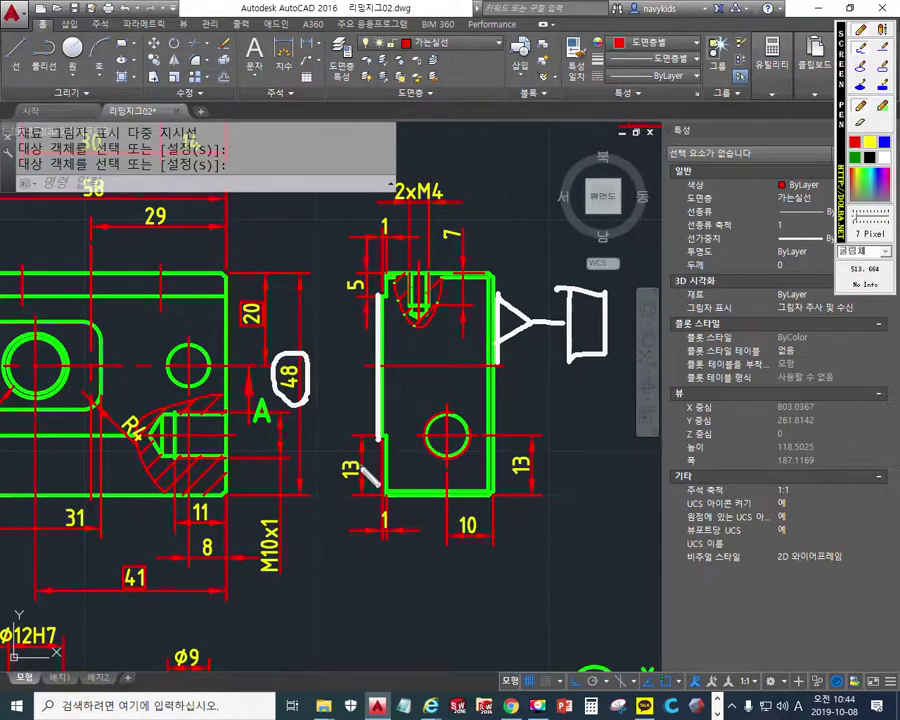
mouse_move(283, 419)
mouse_down()
mouse_move(284, 444)
mouse_move(301, 427)
mouse_move(293, 419)
mouse_move(278, 431)
mouse_move(303, 455)
mouse_up()
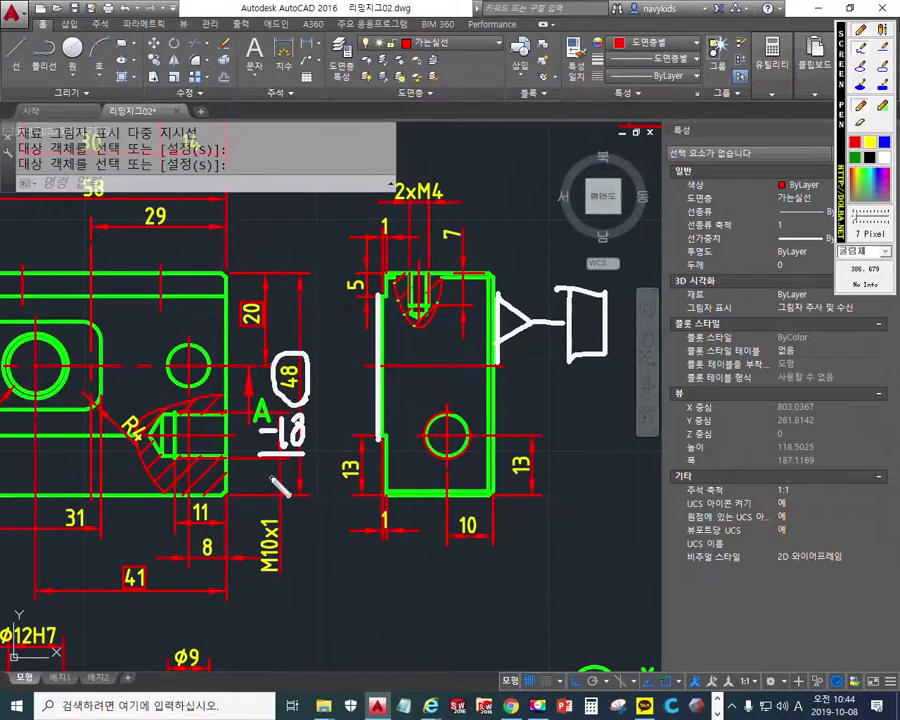
mouse_move(274, 480)
mouse_down()
mouse_move(288, 490)
mouse_move(275, 506)
mouse_move(298, 479)
mouse_up()
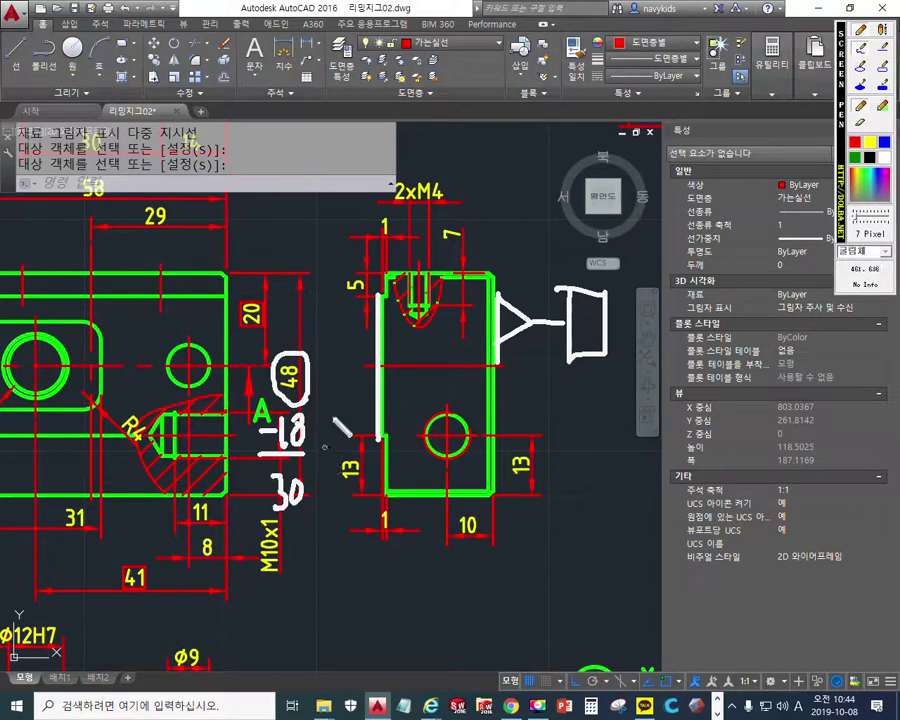
mouse_move(336, 345)
mouse_down()
mouse_move(337, 374)
mouse_move(357, 368)
mouse_move(368, 347)
mouse_up()
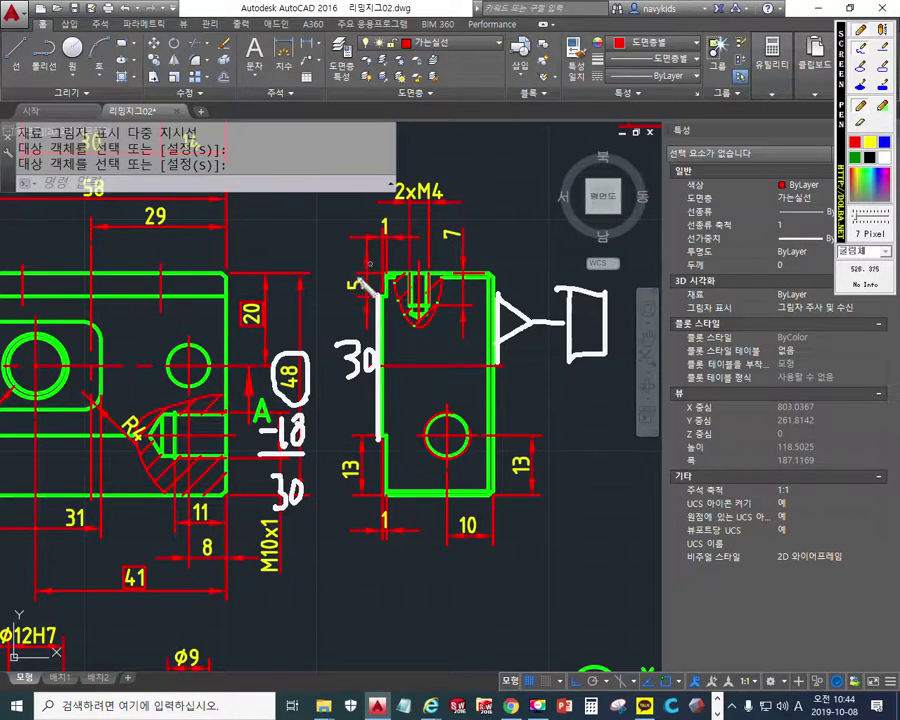
Sketch a line along the side view's top face, circle the handwritten 30 and write the range 18~30 above the view.
drag(345, 265, 525, 265)
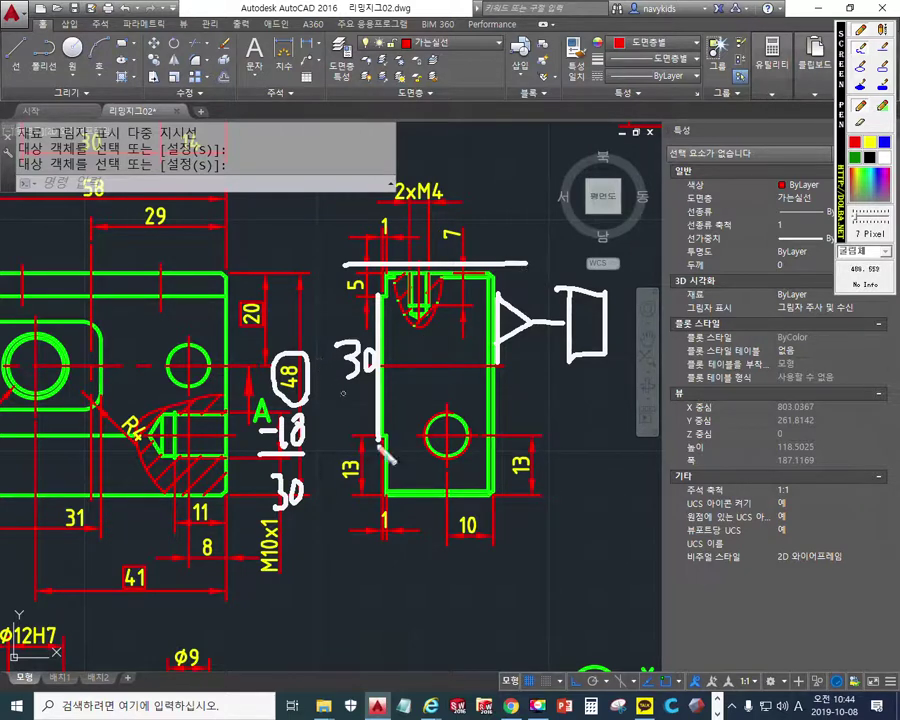
mouse_move(368, 340)
mouse_down()
mouse_move(333, 345)
mouse_move(367, 380)
mouse_move(371, 398)
mouse_up()
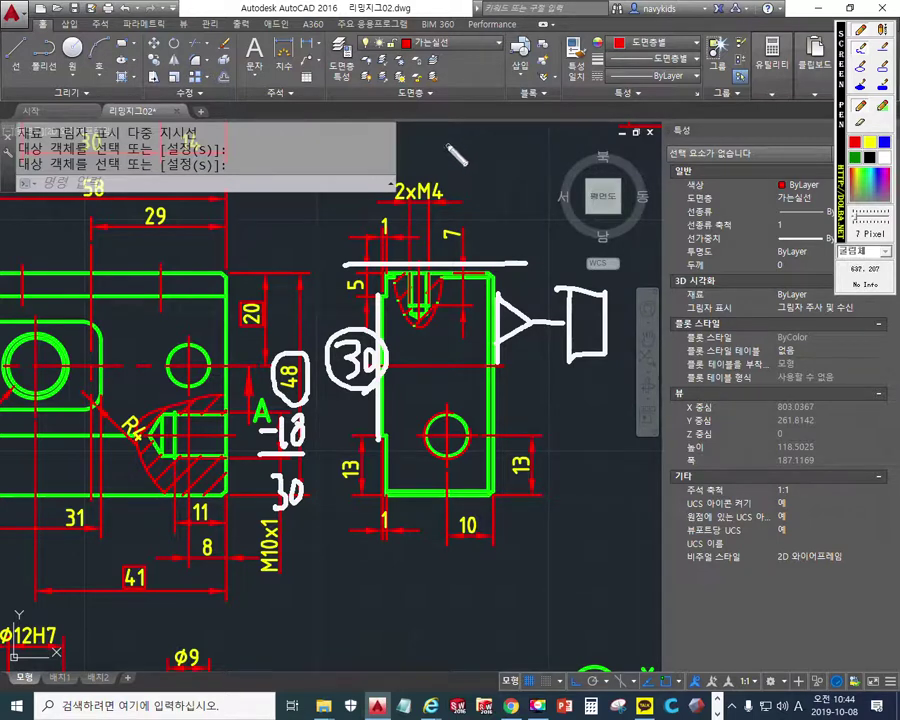
drag(434, 128, 438, 172)
mouse_move(462, 135)
mouse_down()
mouse_move(450, 165)
mouse_move(470, 172)
mouse_move(492, 150)
mouse_move(510, 150)
mouse_move(497, 172)
mouse_move(537, 137)
mouse_up()
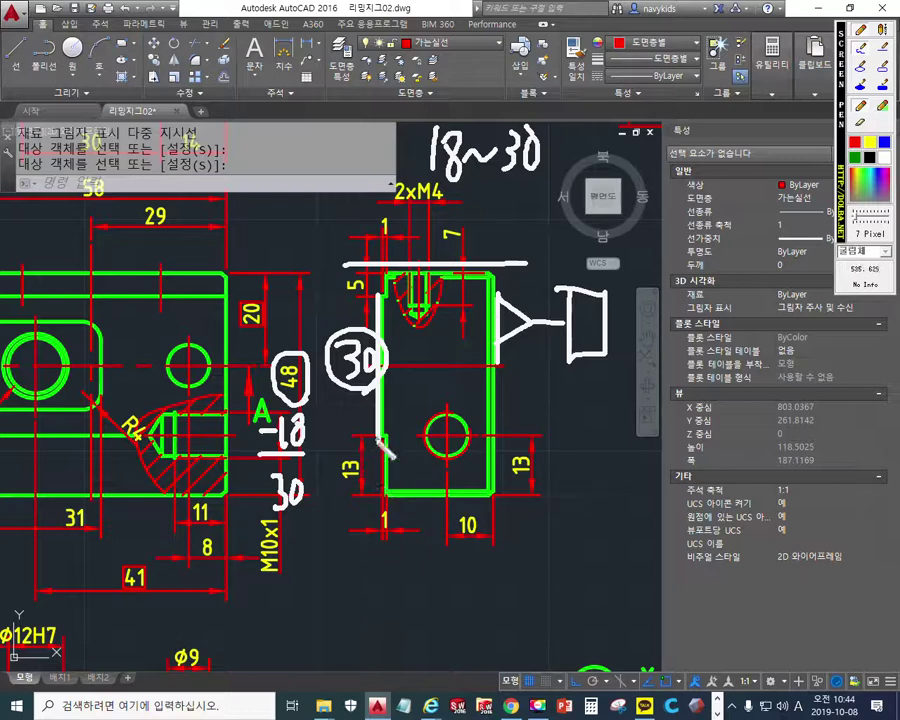
Extend the side view's left face with the pen, sketch an arrowed tolerance frame with a parallelism symbol, and clear all marks.
drag(381, 457, 383, 582)
mouse_move(356, 570)
mouse_down()
mouse_move(358, 598)
mouse_move(372, 583)
mouse_move(250, 610)
mouse_move(168, 582)
mouse_move(330, 578)
mouse_up()
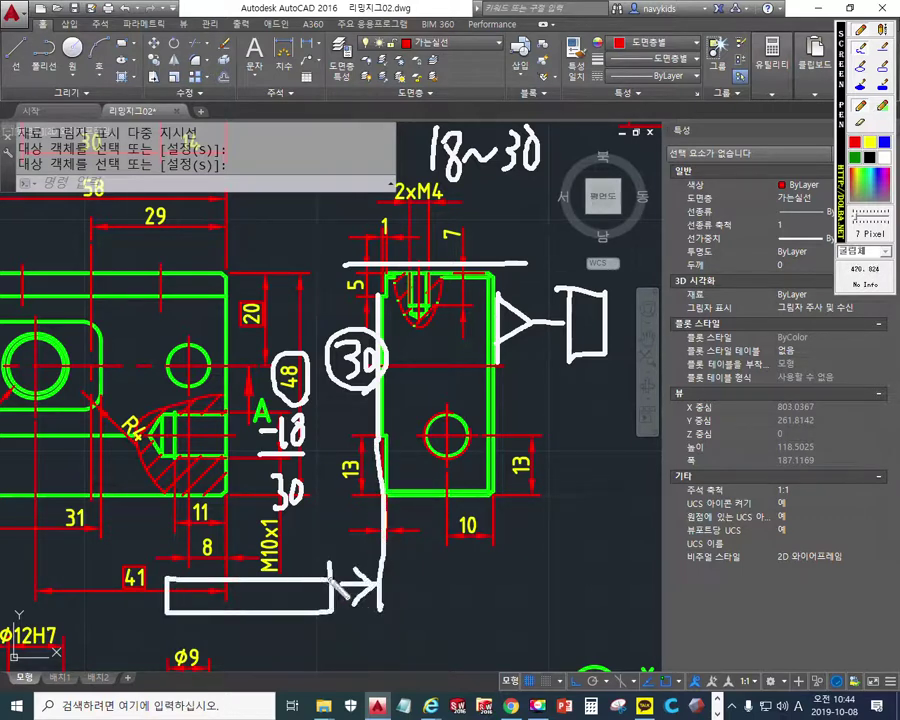
drag(194, 584, 176, 606)
mouse_move(226, 588)
mouse_down()
mouse_move(240, 600)
mouse_move(206, 606)
mouse_up()
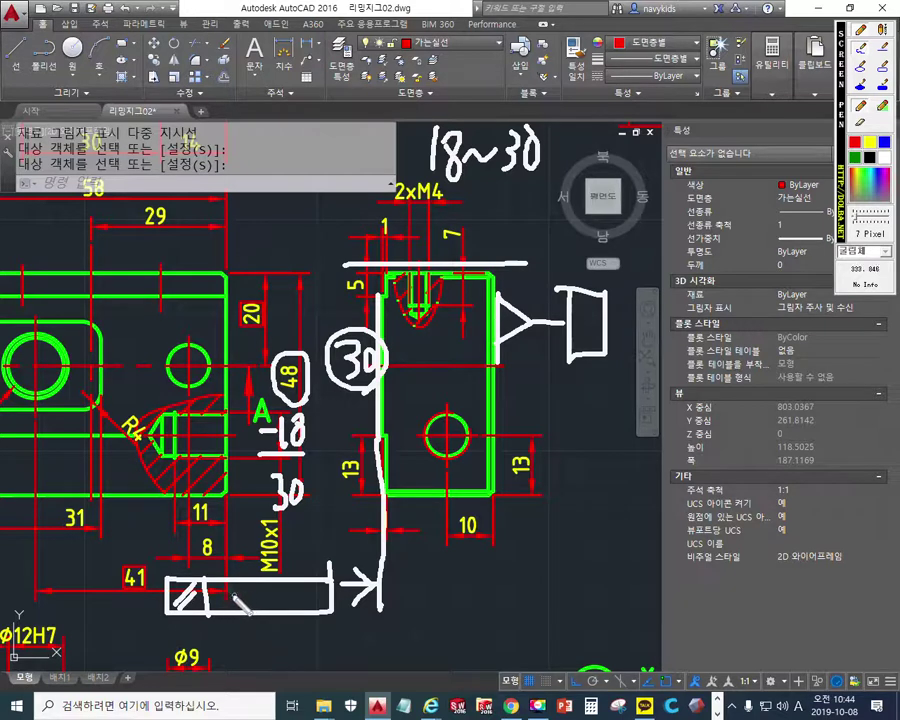
mouse_move(230, 589)
mouse_down()
mouse_move(270, 593)
mouse_move(268, 600)
mouse_move(273, 592)
mouse_move(282, 605)
mouse_move(305, 609)
mouse_move(318, 585)
mouse_move(332, 610)
mouse_up()
click(243, 604)
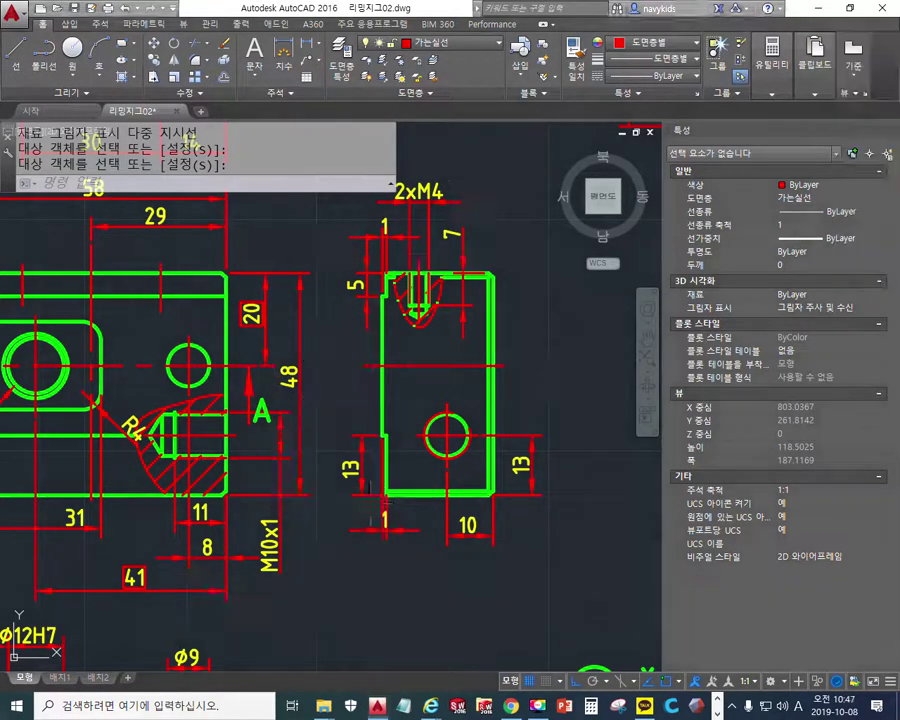
Stretch the 1 mm step dimension below the side view about 14.4 mm straight down.
middle_drag(365, 503, 370, 500)
scroll(370, 500, up, 4)
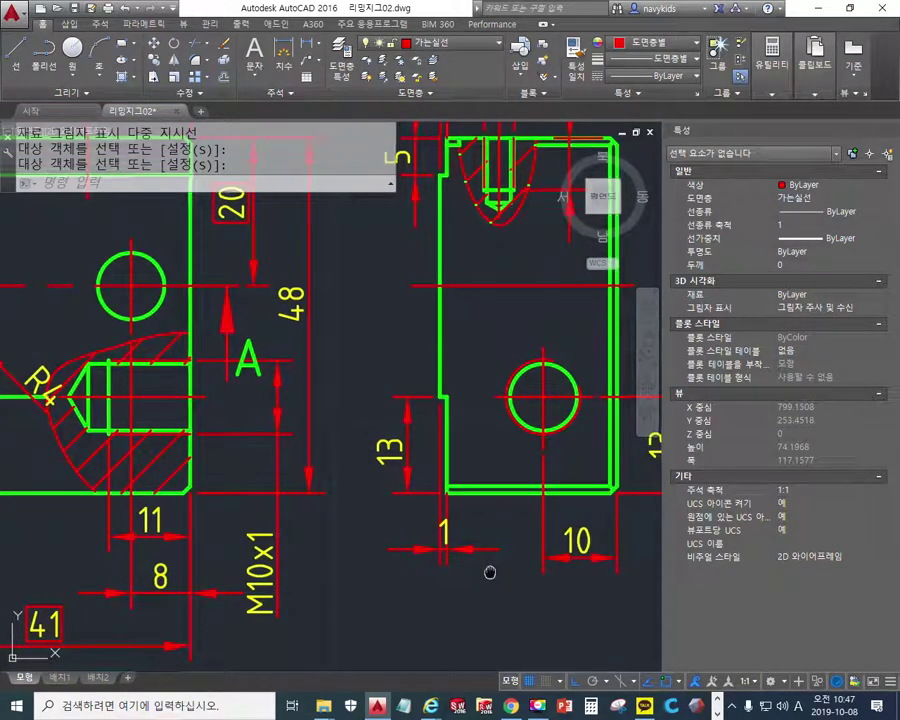
middle_drag(488, 570, 486, 574)
text(s)
key(Return)
click(470, 584)
click(392, 544)
key(Return)
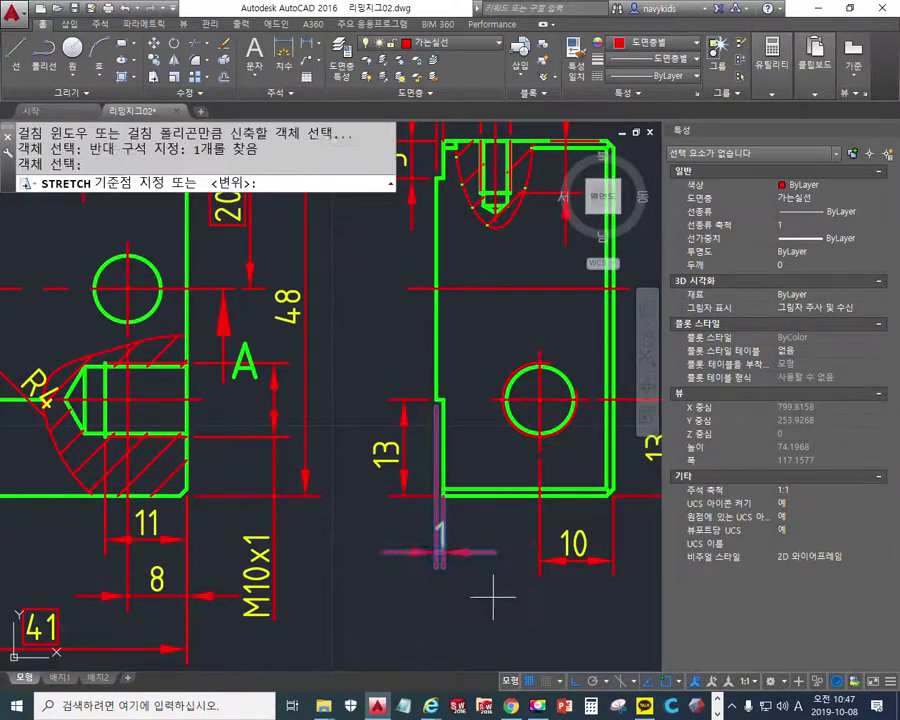
click(493, 582)
middle_drag(490, 588, 486, 488)
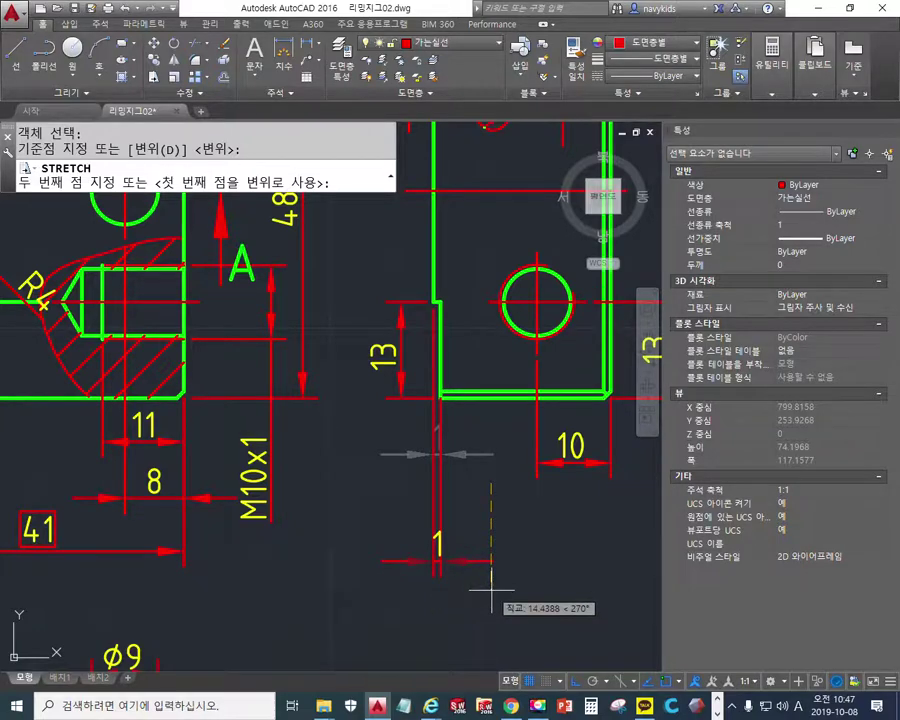
click(490, 590)
Stretch the plan view's 48 dimension line horizontally farther away from the part, toward the side view.
scroll(404, 545, down, 3)
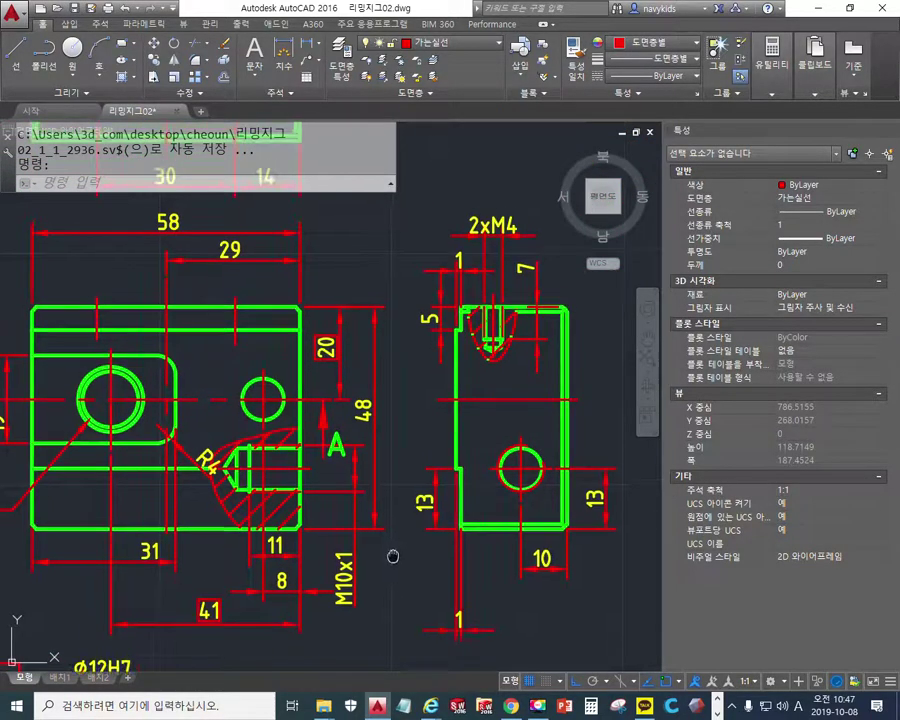
scroll(368, 538, up, 2)
text(s)
key(Return)
click(400, 540)
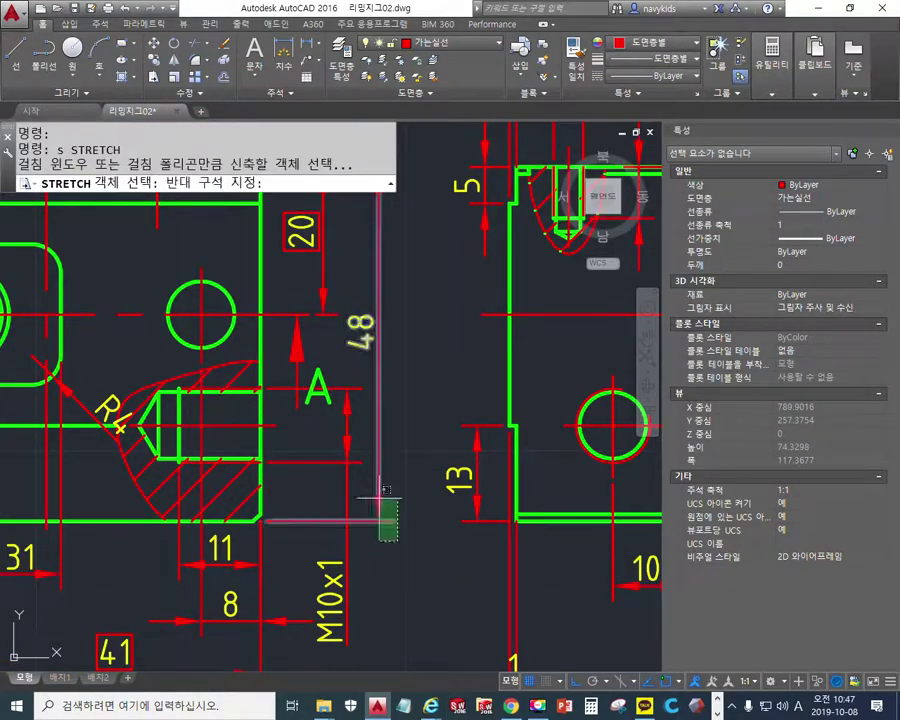
click(385, 490)
key(Return)
click(412, 550)
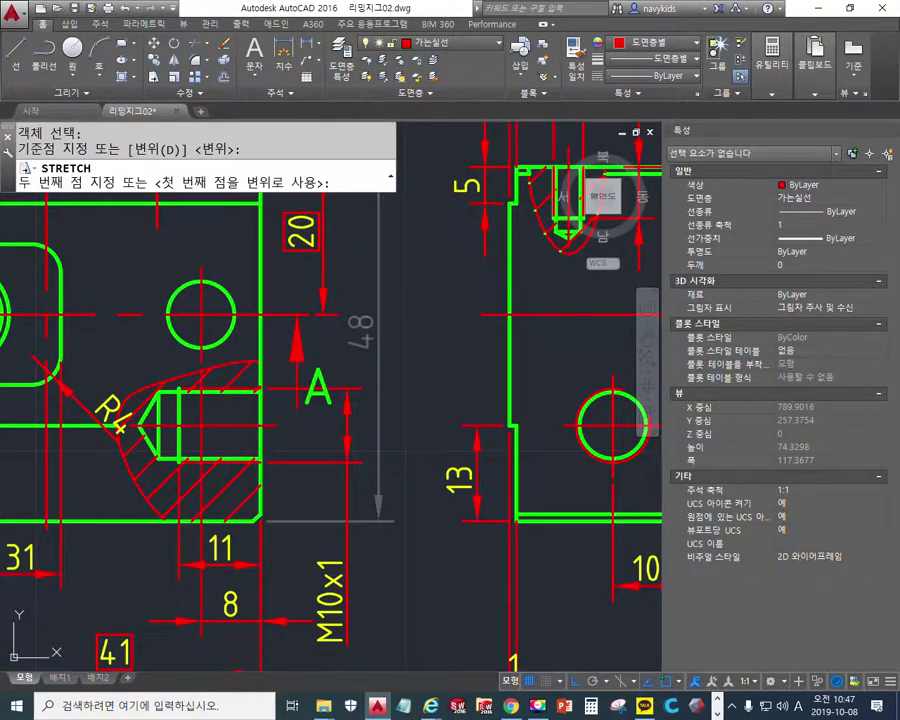
click(440, 550)
Move the M10x1 dimension text above its arrows and shift its dimension line outward, close to the 48 dimension.
click(346, 601)
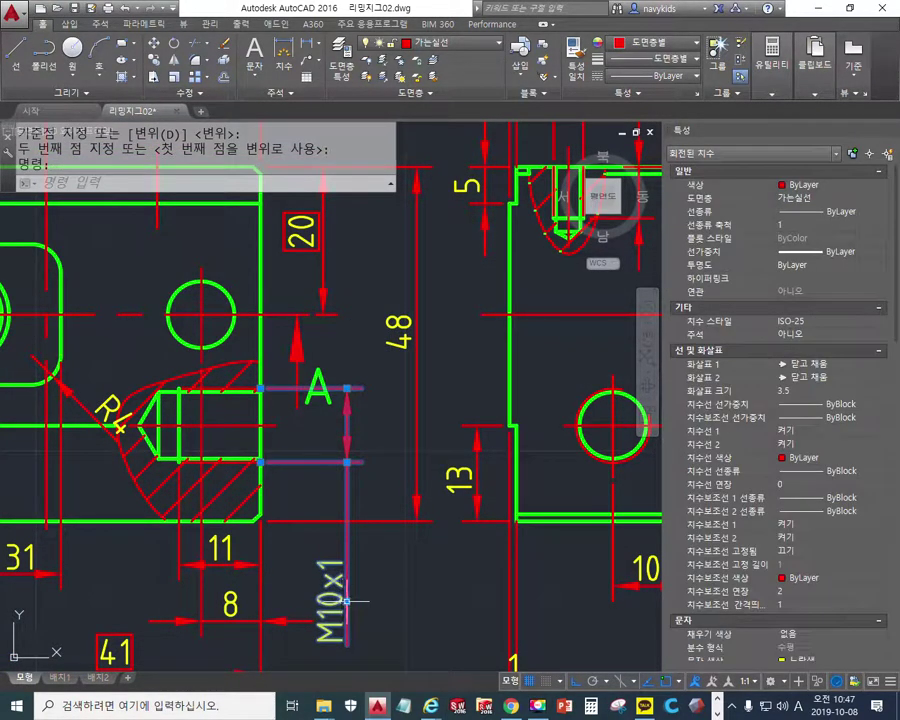
click(347, 601)
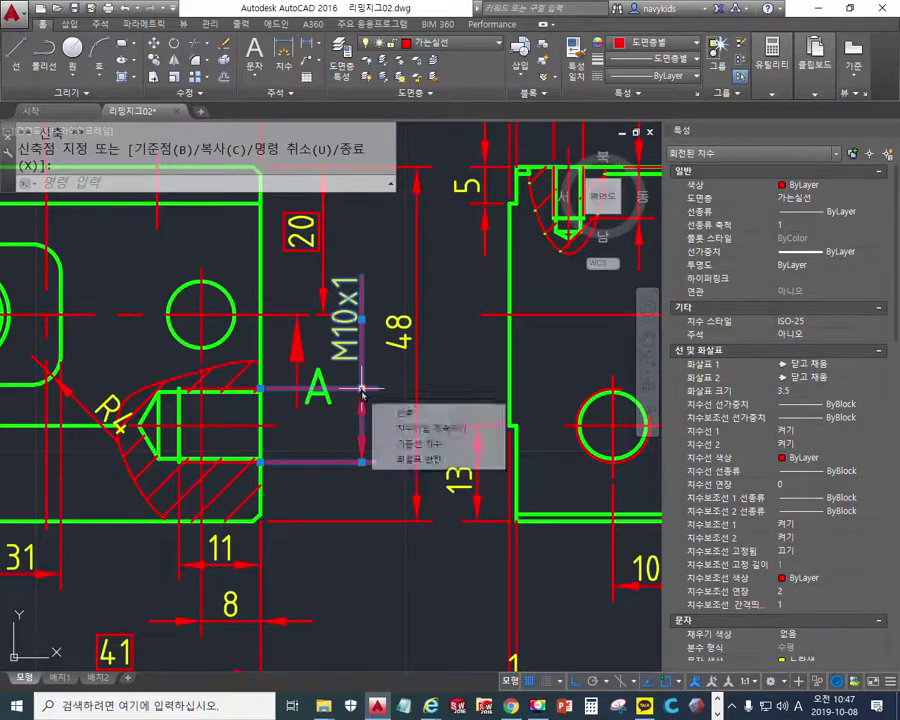
click(376, 390)
key(Escape)
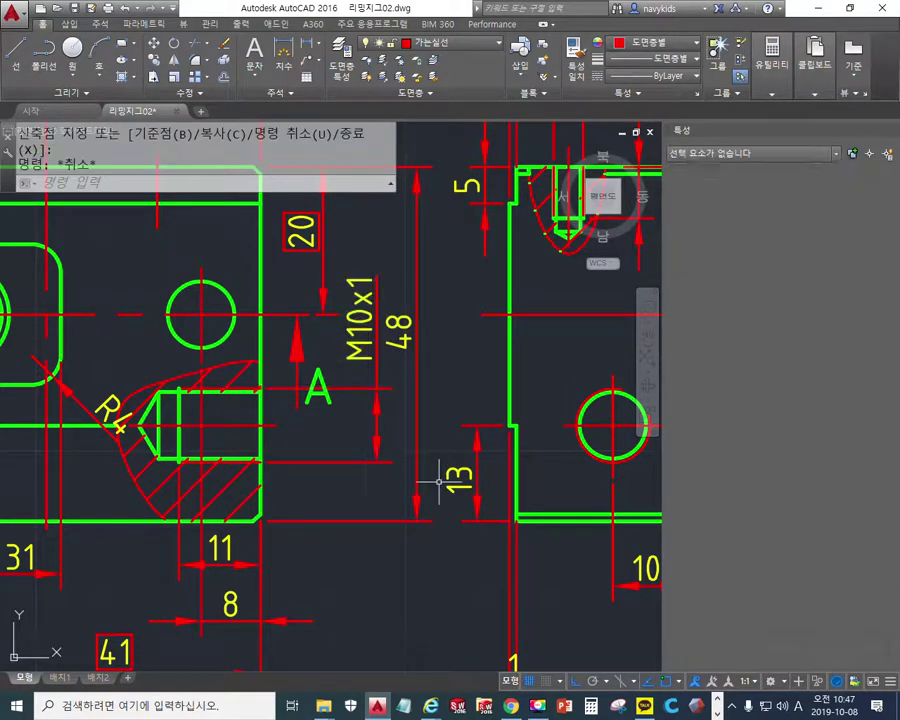
Stretch the 1 mm step dimension below the side view straight up, placing it slightly lower than the 10 dimension.
middle_drag(517, 518, 405, 460)
text(s STRETCH)
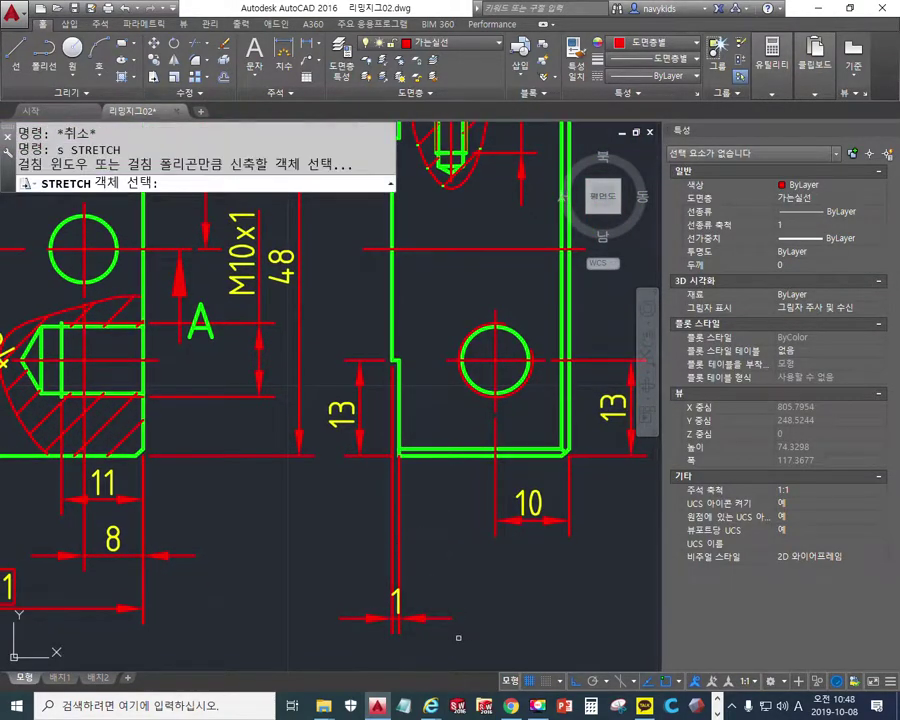
key(Return)
click(467, 645)
click(341, 605)
key(Return)
click(446, 596)
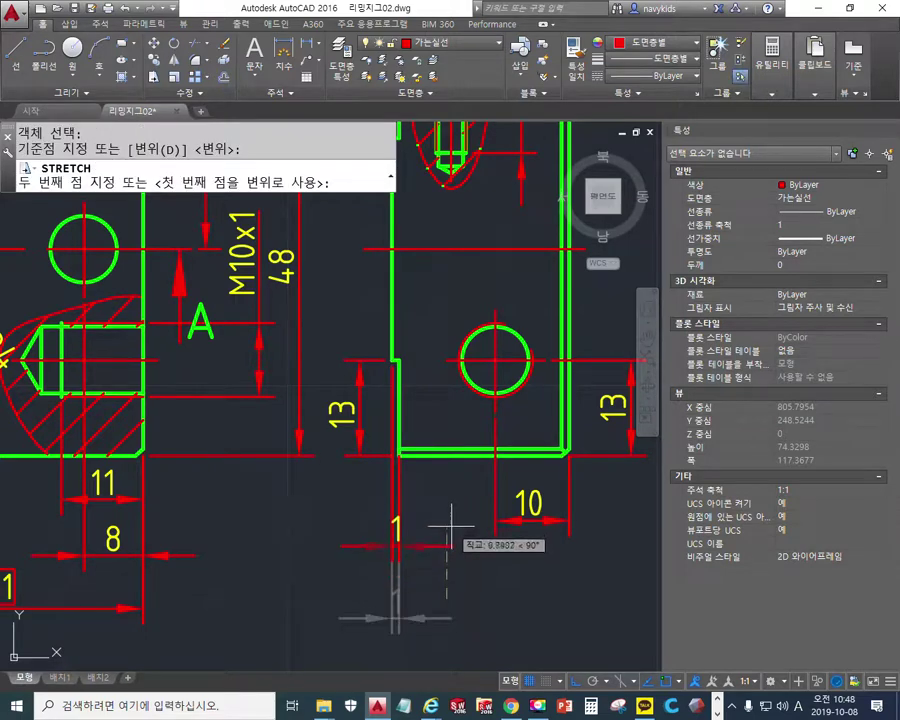
click(450, 530)
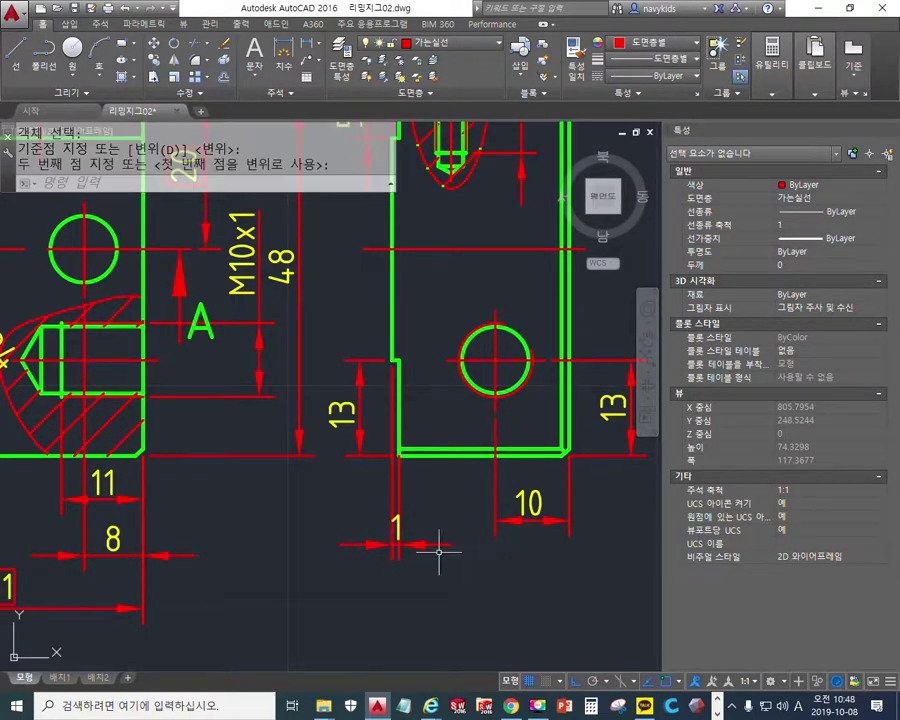
Trace the step dimension's outer extension line and the side view's raised left face with the pen.
key(F9)
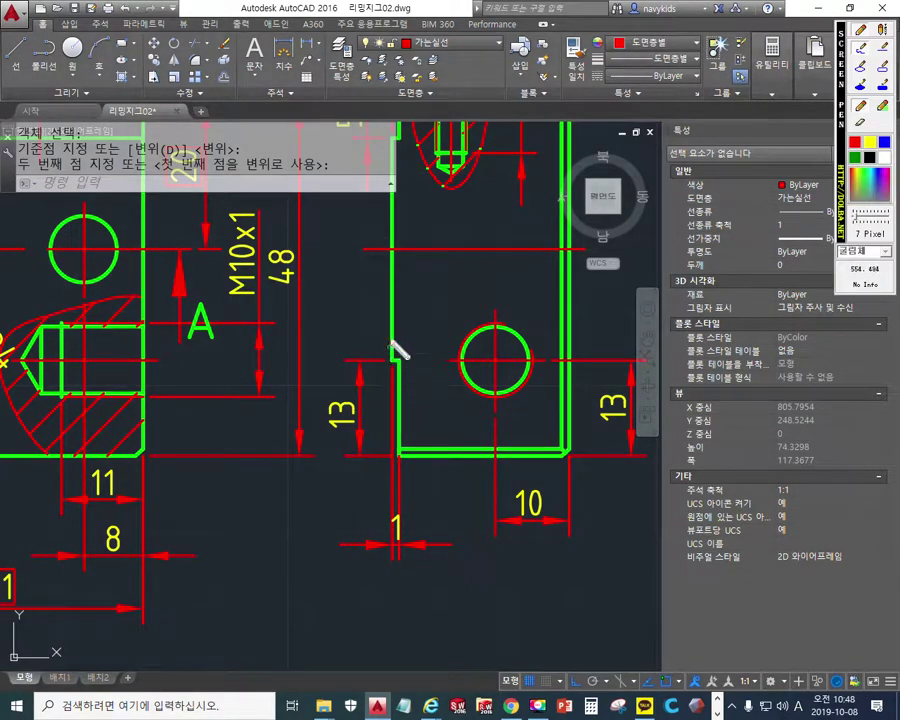
drag(390, 547, 389, 373)
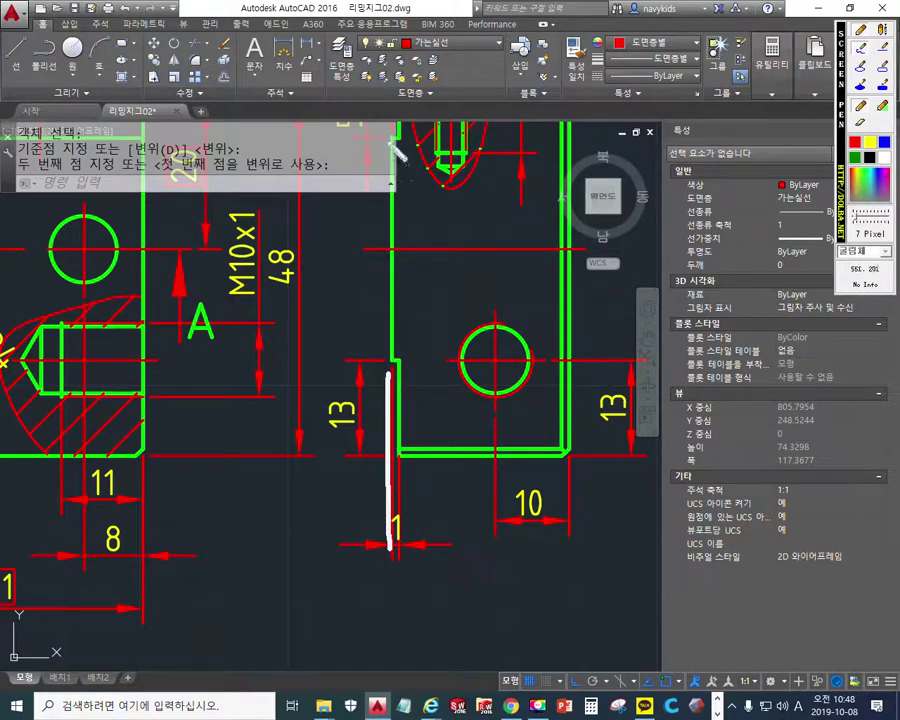
drag(389, 140, 388, 357)
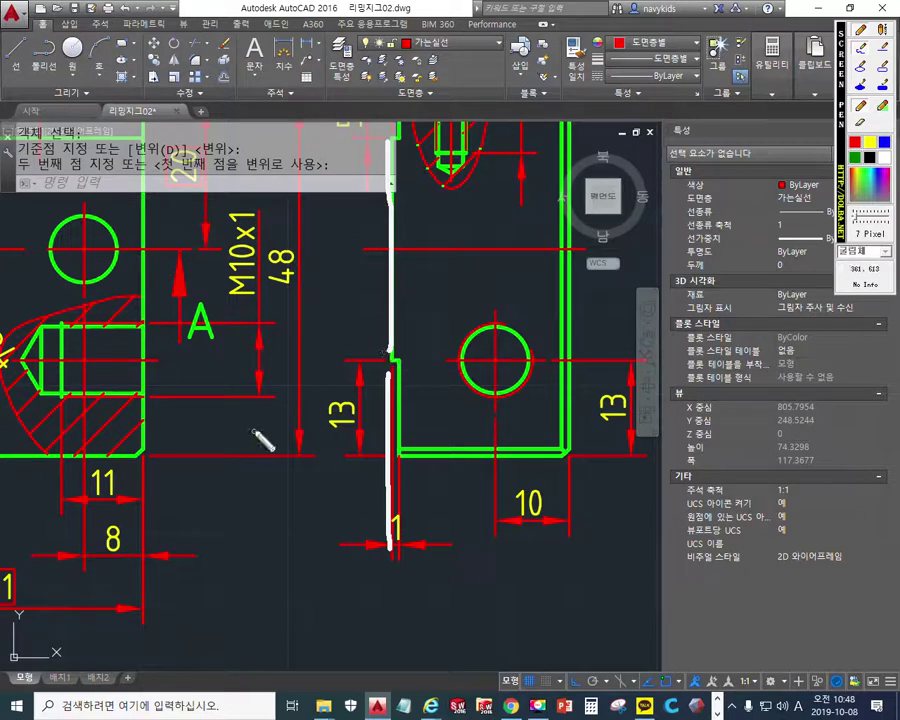
Scribble a filled pen patch between the two views and circle a spot on the side view's raised left face.
mouse_move(237, 479)
mouse_down()
mouse_move(250, 401)
mouse_move(240, 488)
mouse_up()
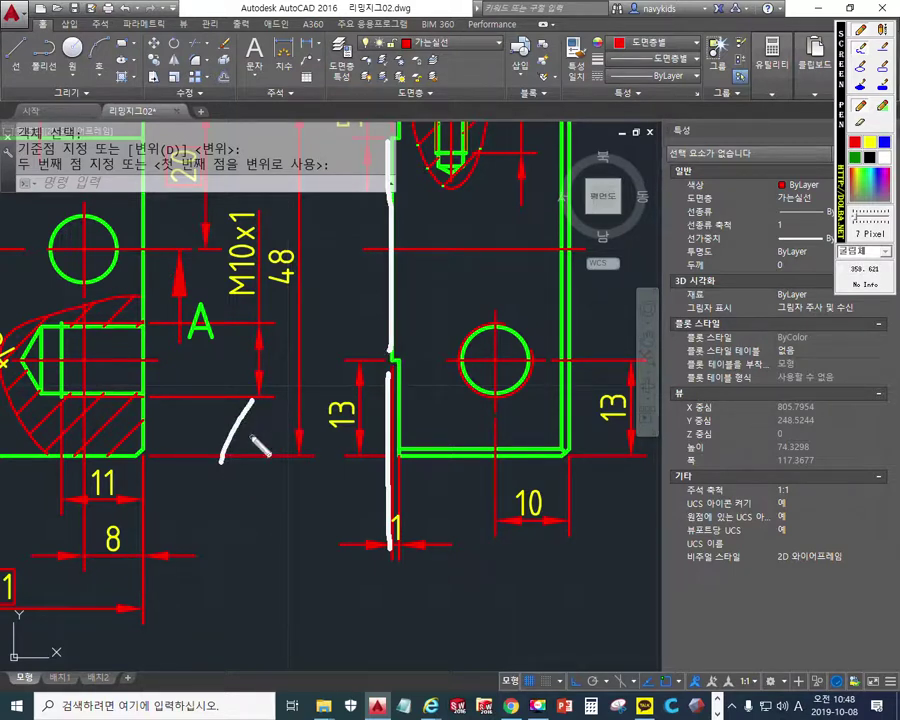
mouse_move(256, 418)
mouse_down()
mouse_move(258, 460)
mouse_move(275, 425)
mouse_move(280, 448)
mouse_move(255, 446)
mouse_move(265, 440)
mouse_move(283, 462)
mouse_up()
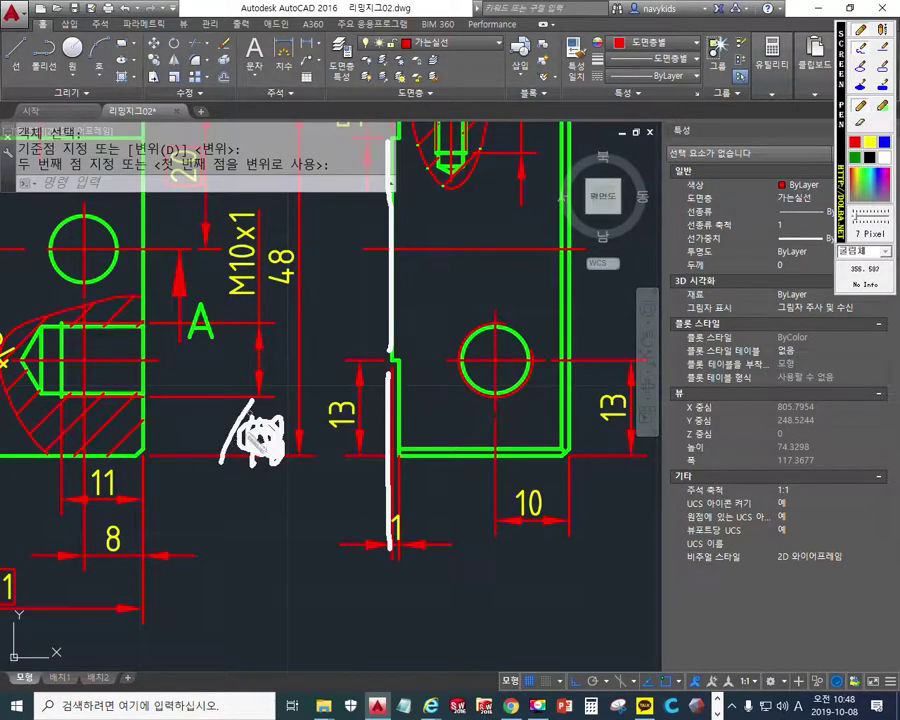
drag(214, 432, 250, 426)
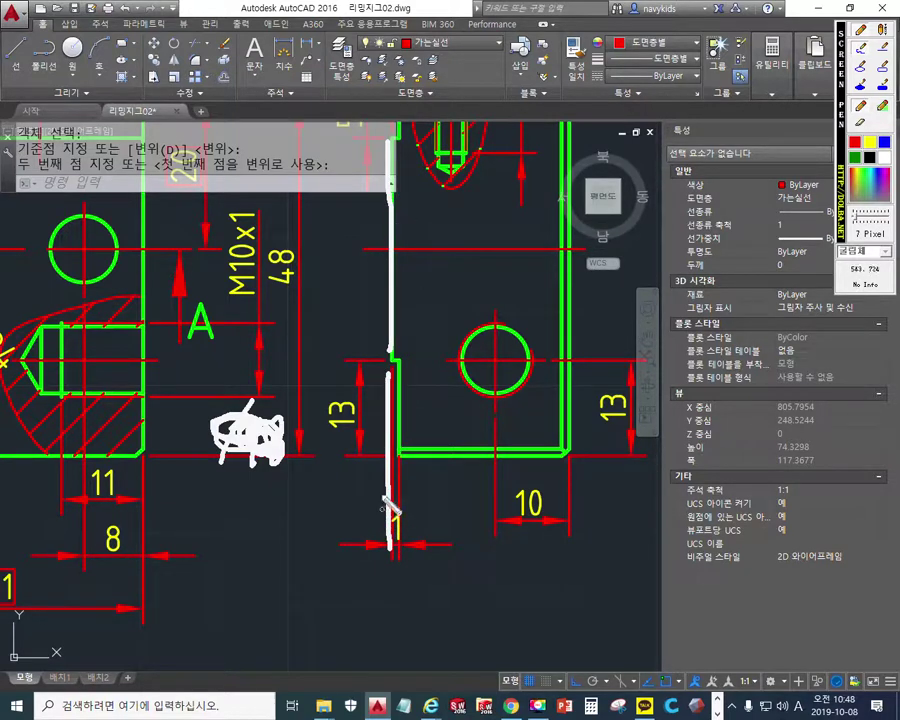
drag(391, 309, 397, 318)
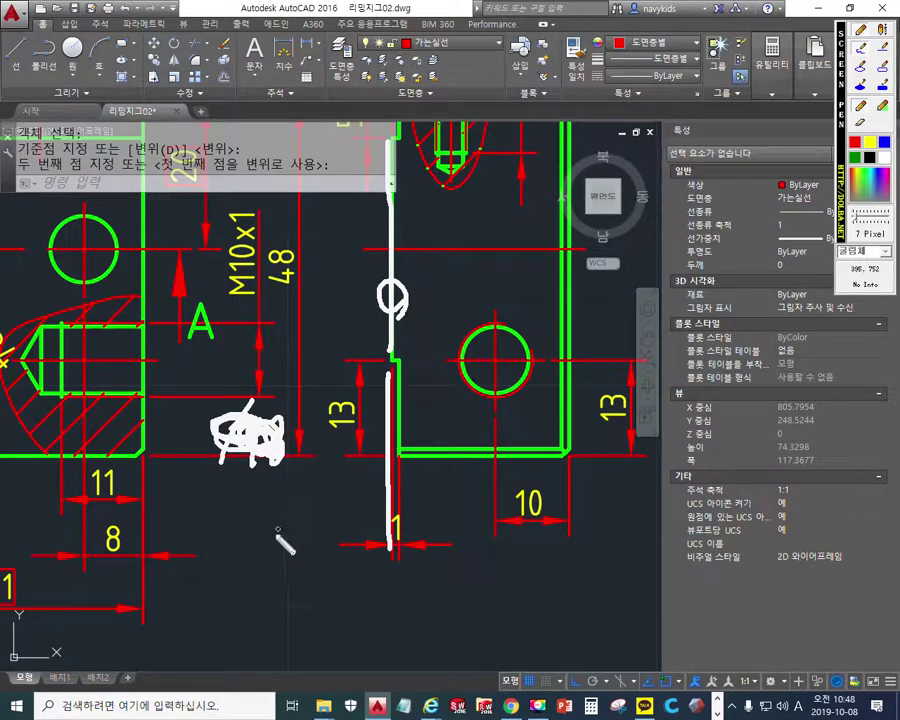
Draw a pen arrow pointing at the lower 1 mm step dimension's outer extension line and clear the pen markup.
drag(272, 545, 388, 547)
drag(367, 506, 360, 558)
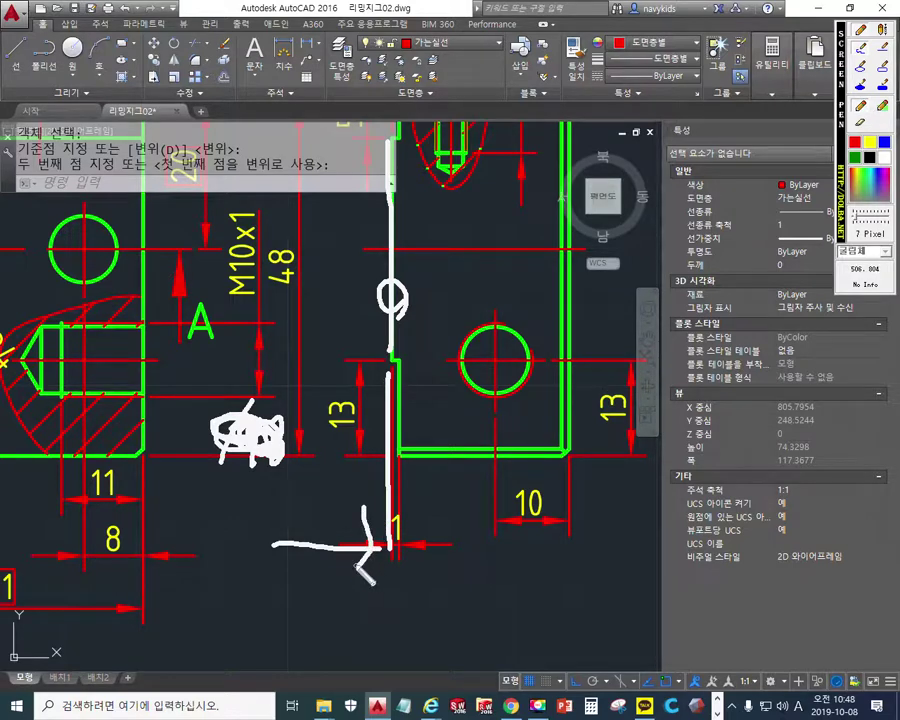
key(Escape)
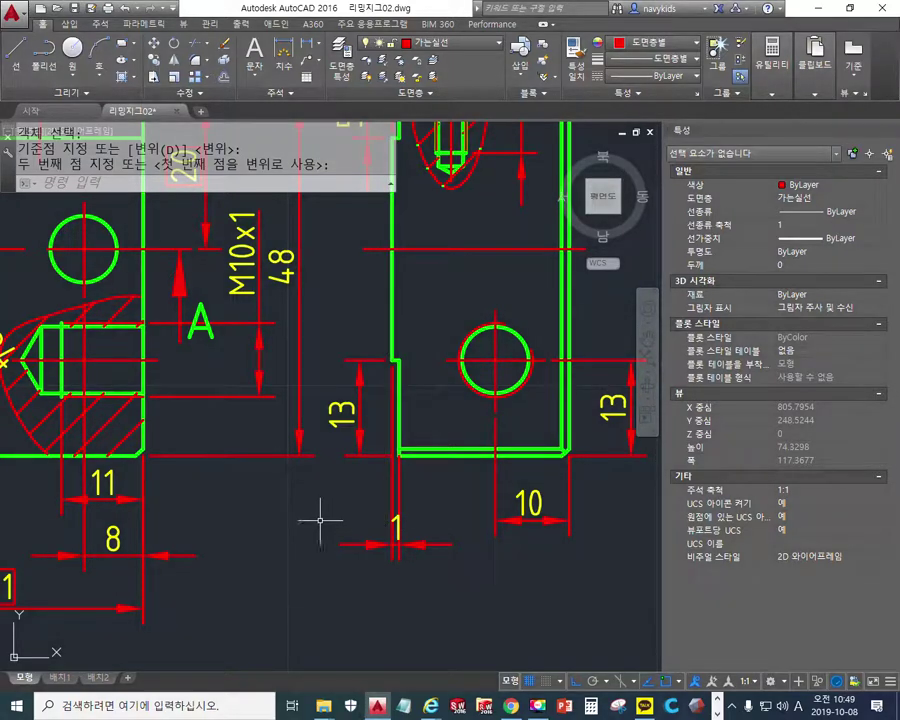
Start a QLEADER leader on the lower 1 mm dimension's outer extension line, running horizontally left to the gap between the two views.
middle_drag(320, 520, 381, 514)
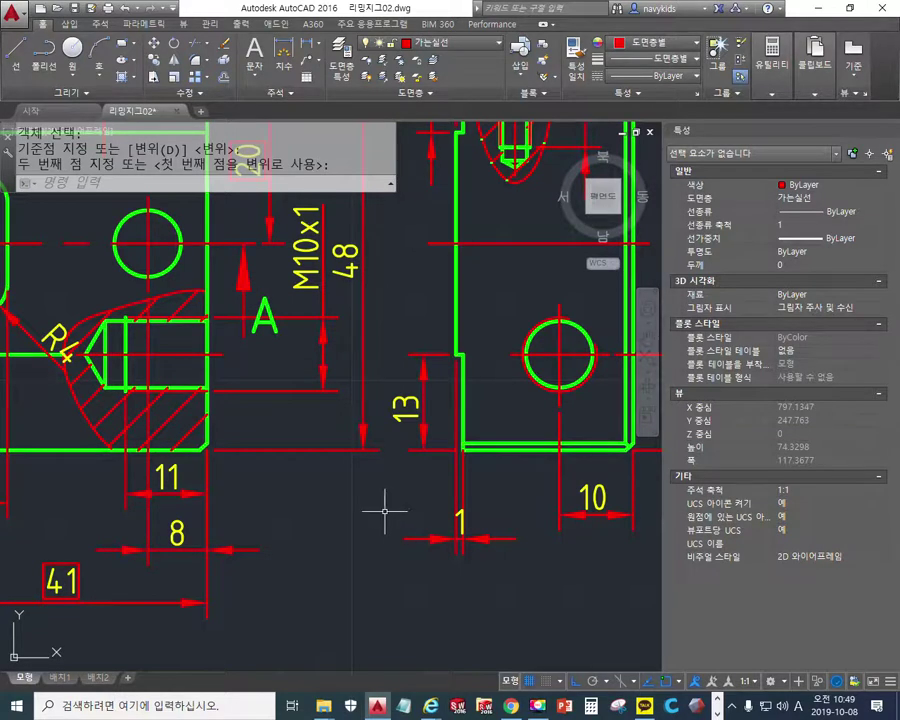
text(qle)
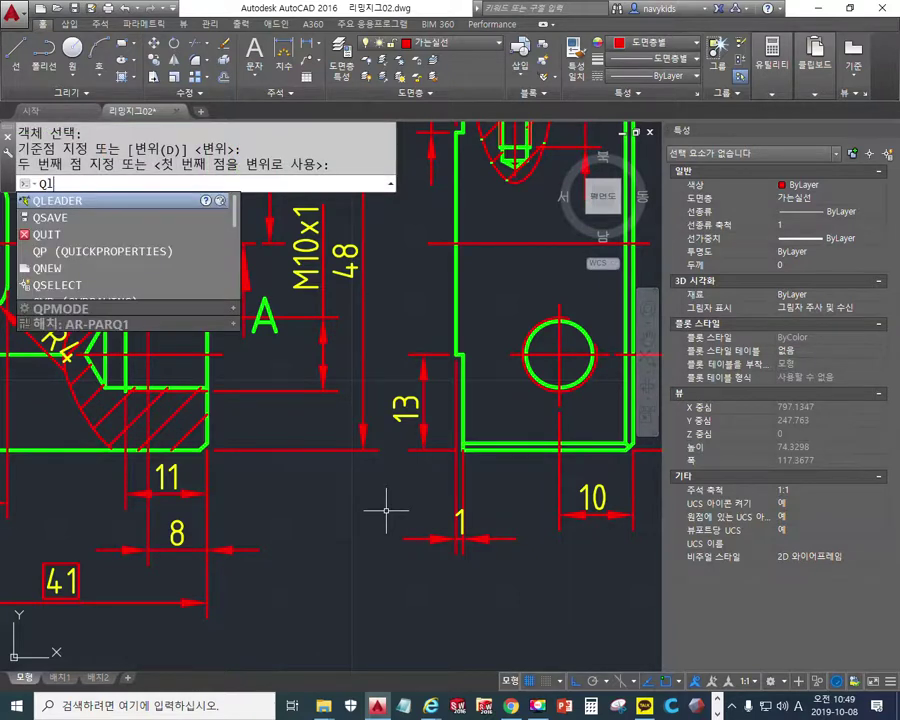
key(Return)
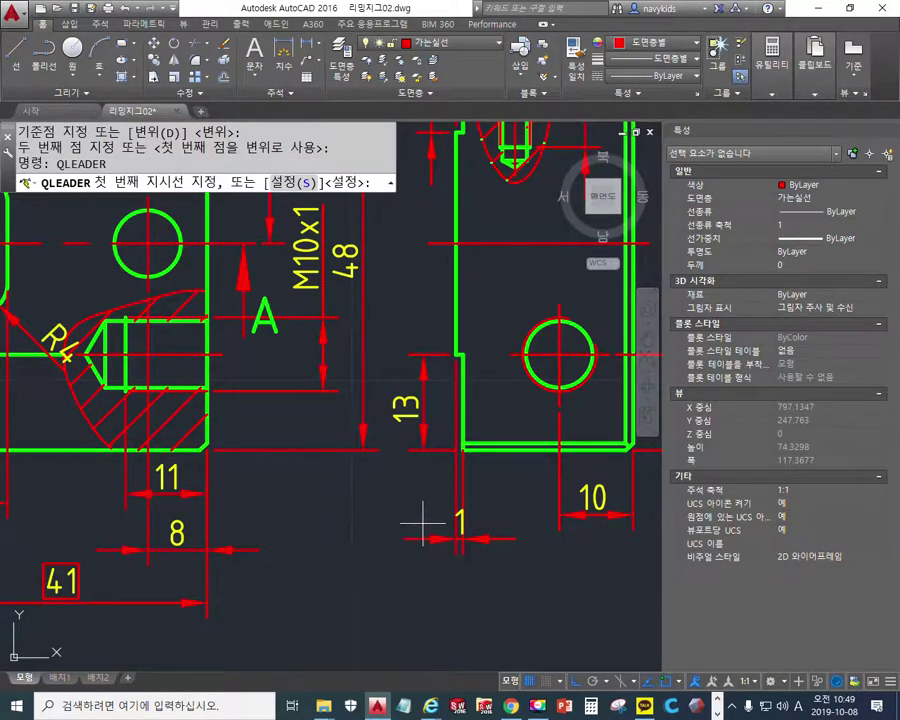
mouse_move(410, 515)
middle_down()
mouse_move(428, 514)
mouse_move(441, 472)
middle_up()
scroll(430, 513, up, 2)
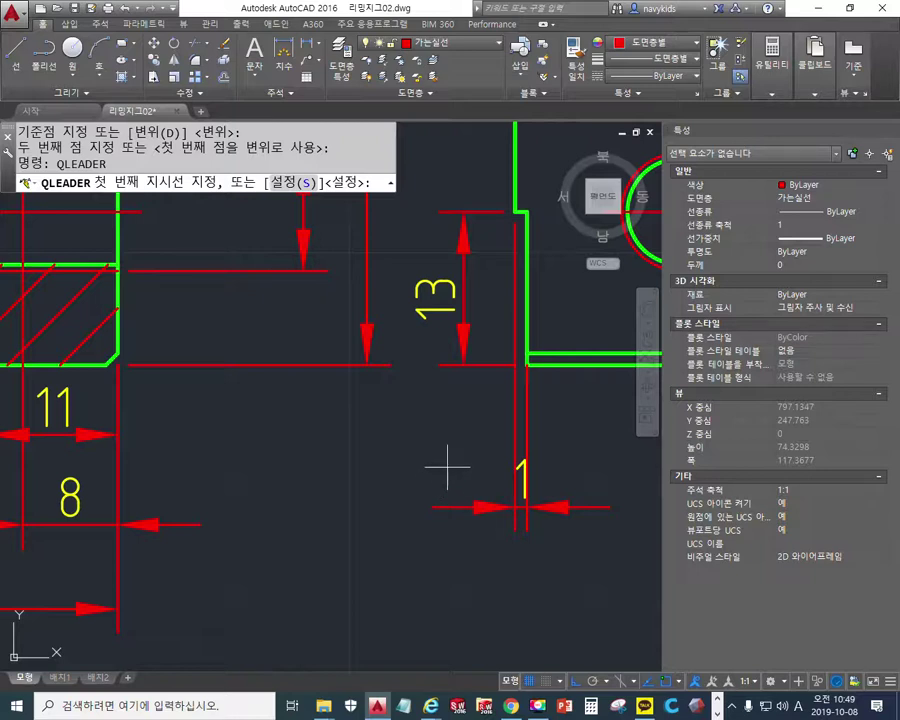
text(nea)
key(Return)
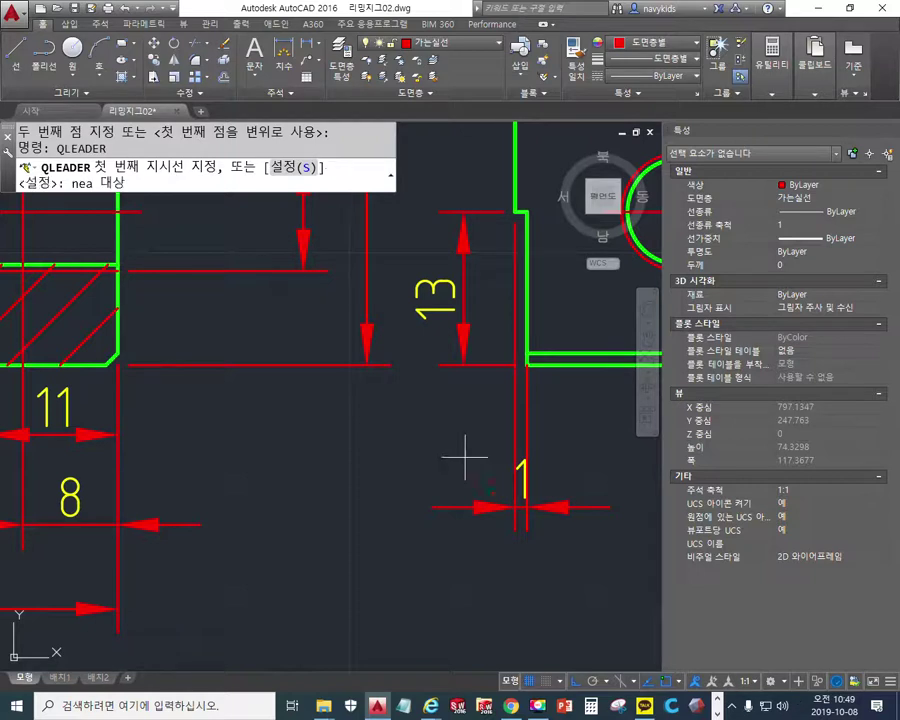
click(517, 440)
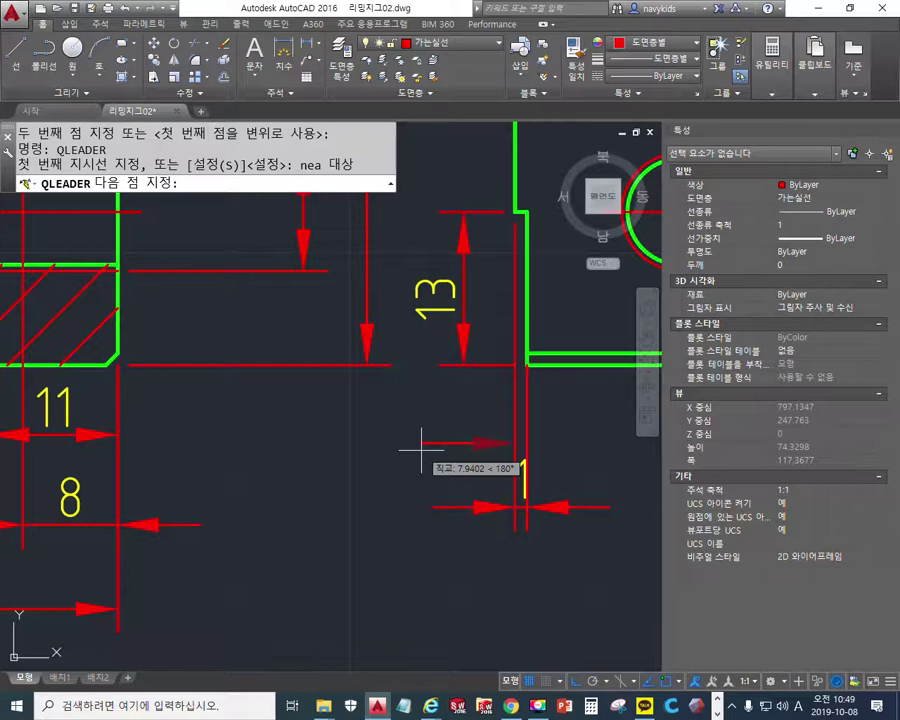
click(421, 450)
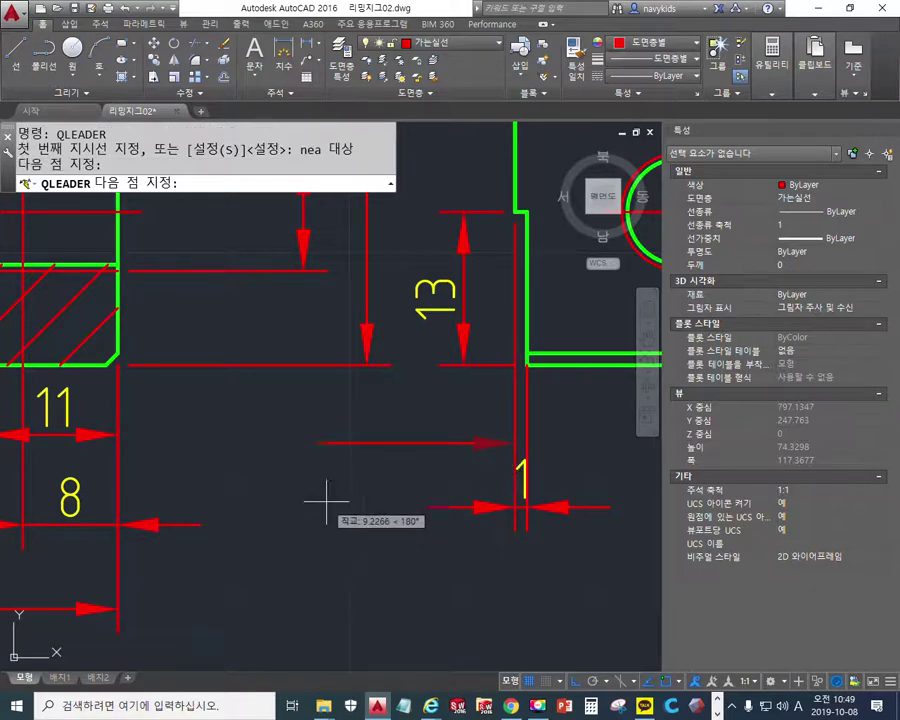
click(428, 371)
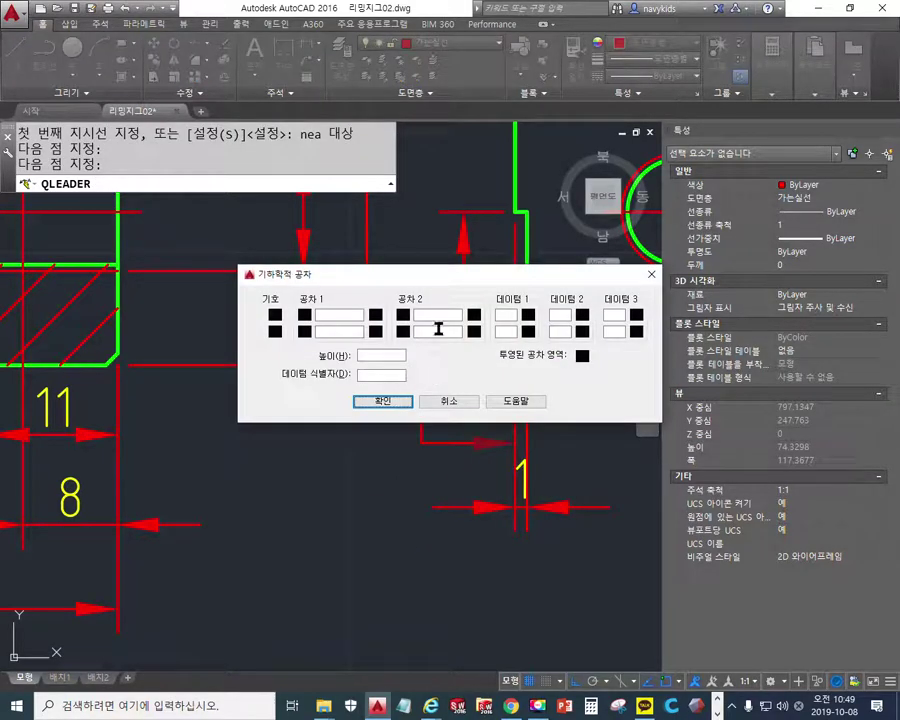
Define the leader's geometric tolerance as parallelism 0.009 relative to datum A.
click(276, 318)
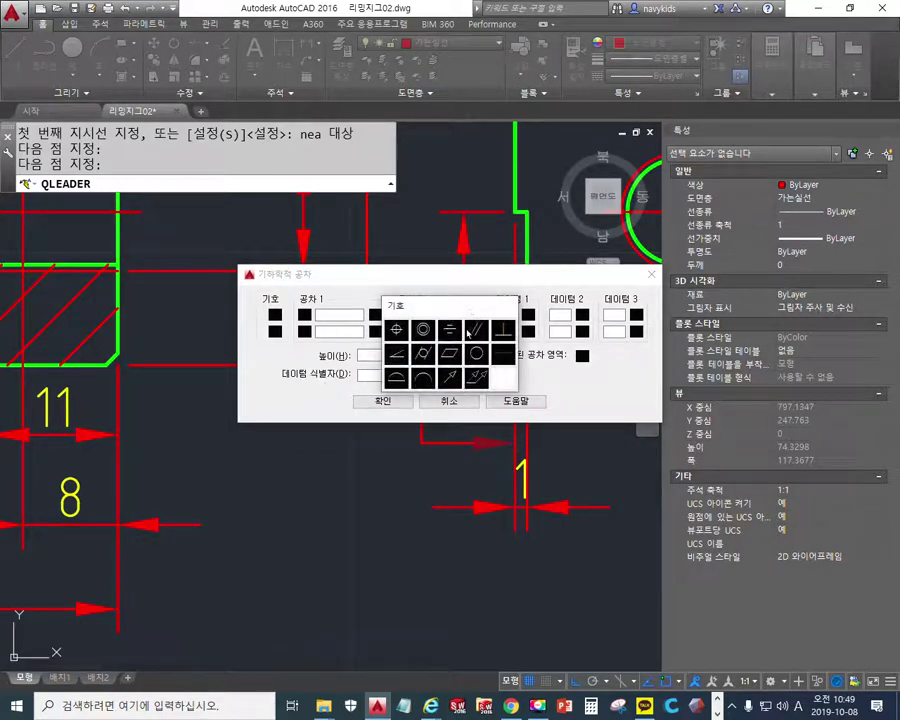
click(476, 329)
click(338, 315)
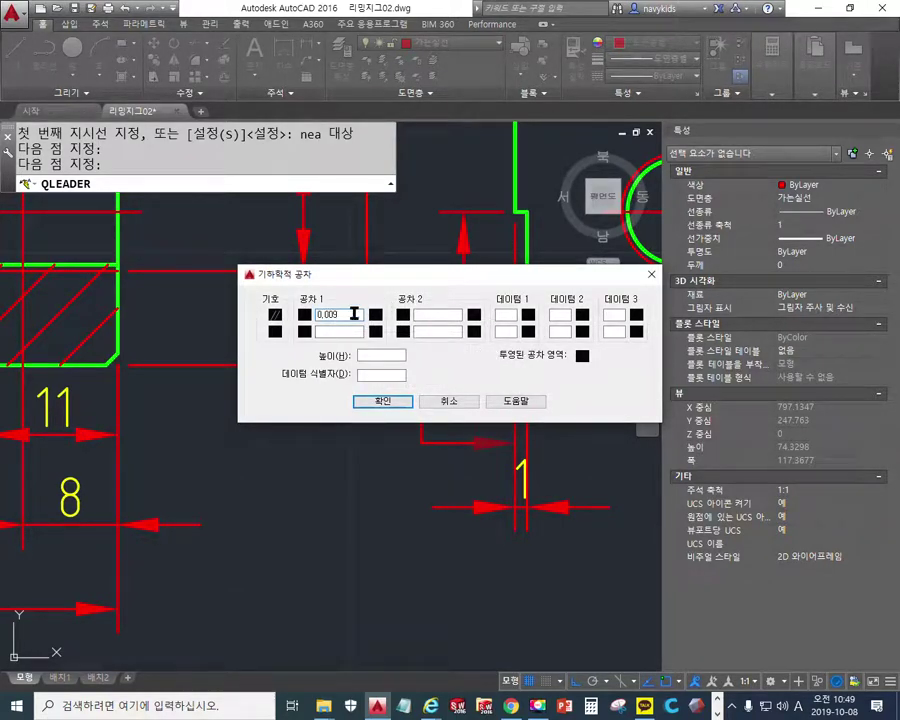
click(508, 313)
click(381, 403)
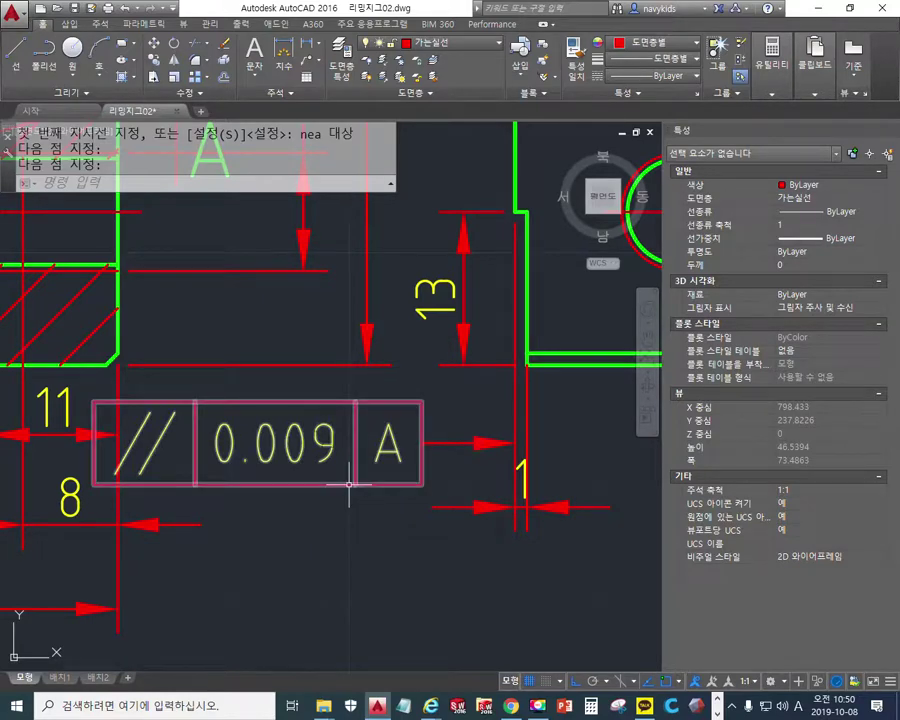
Move the side view with its dimensions and parallelism frame about 8 mm horizontally to the right.
scroll(349, 484, down, 3)
middle_drag(510, 452, 356, 550)
text(m)
key(Return)
click(447, 630)
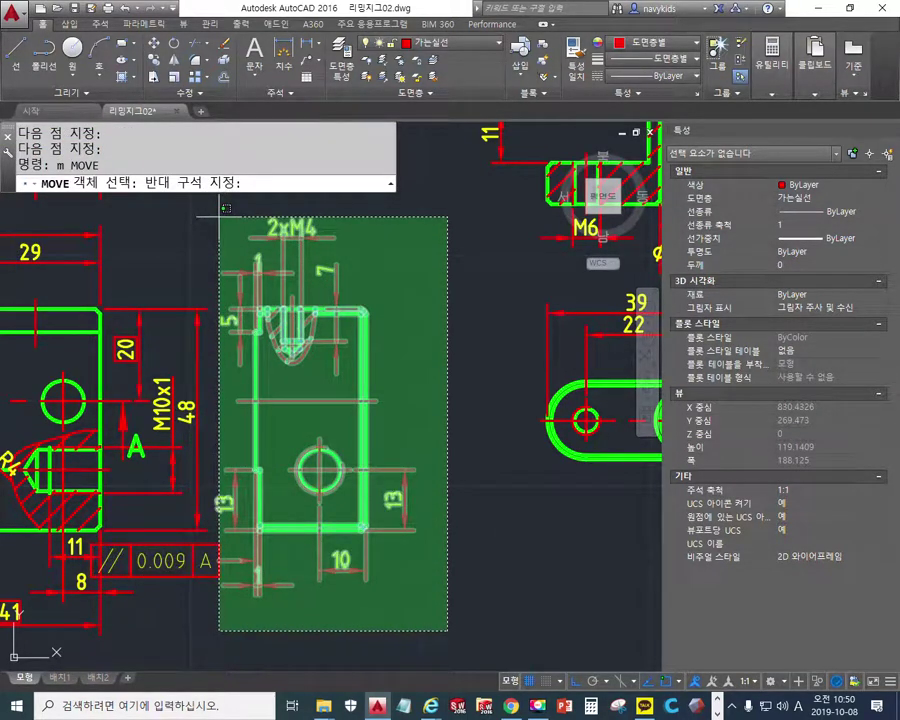
click(220, 215)
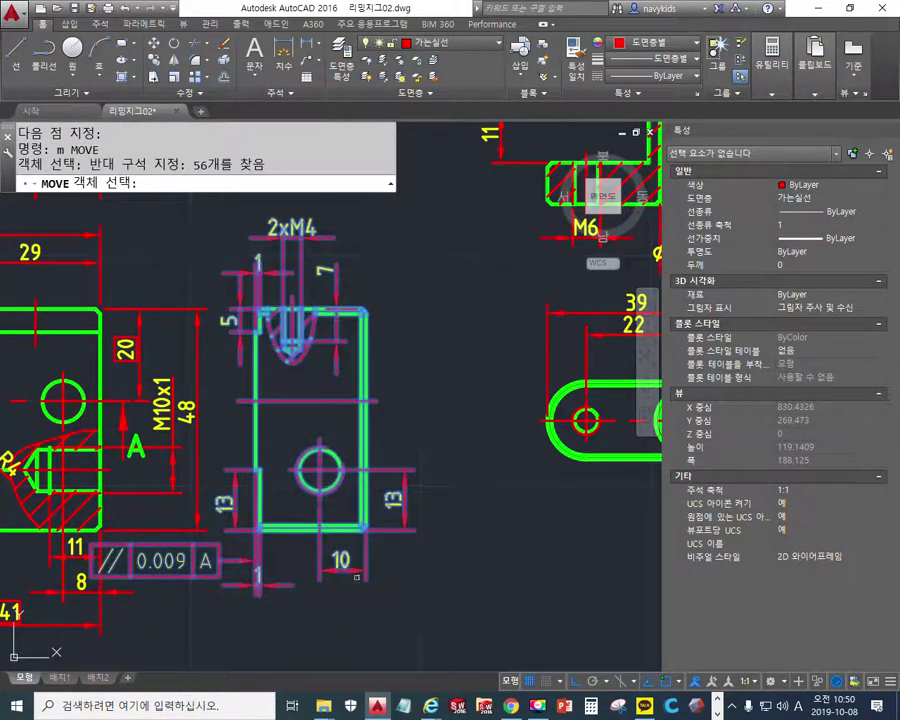
key(Return)
click(251, 632)
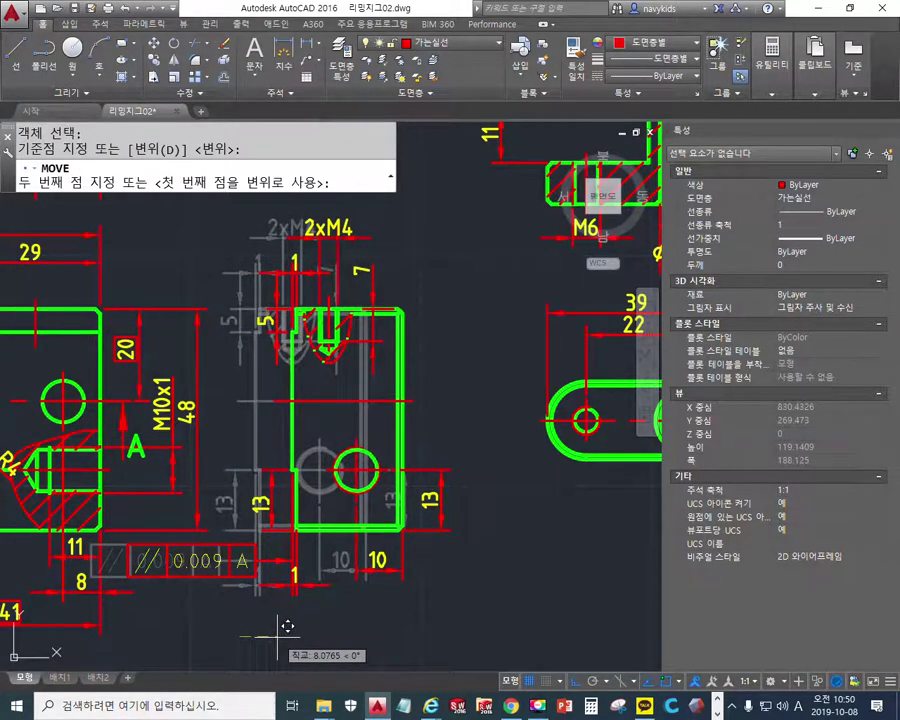
click(287, 626)
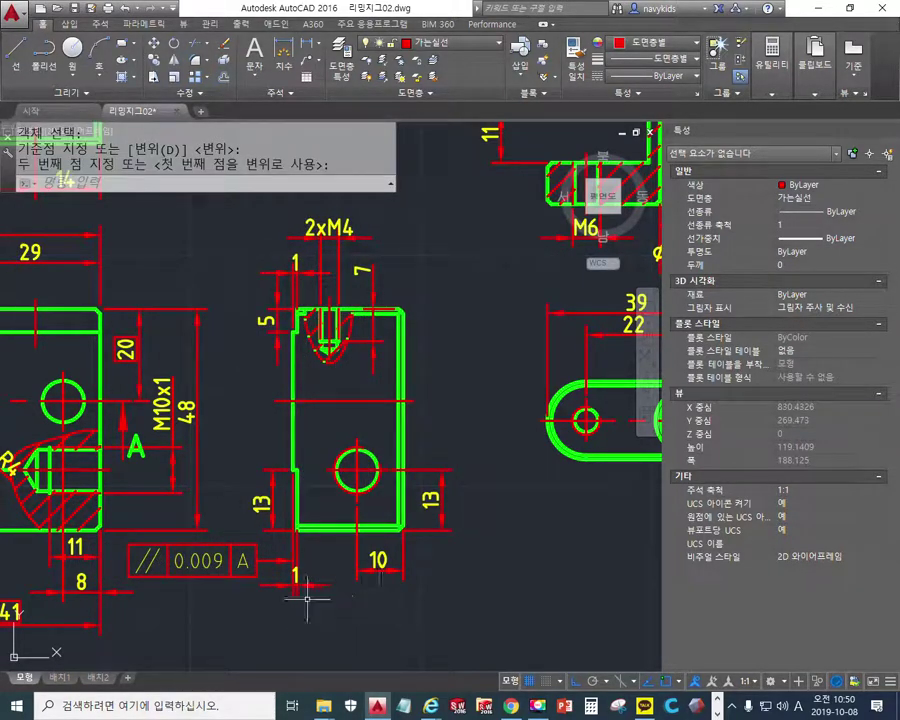
Trace the side view's upper edge and step edge with the pen, and draw a downward arrow onto the upper edge's leftward extension.
middle_drag(355, 618, 377, 595)
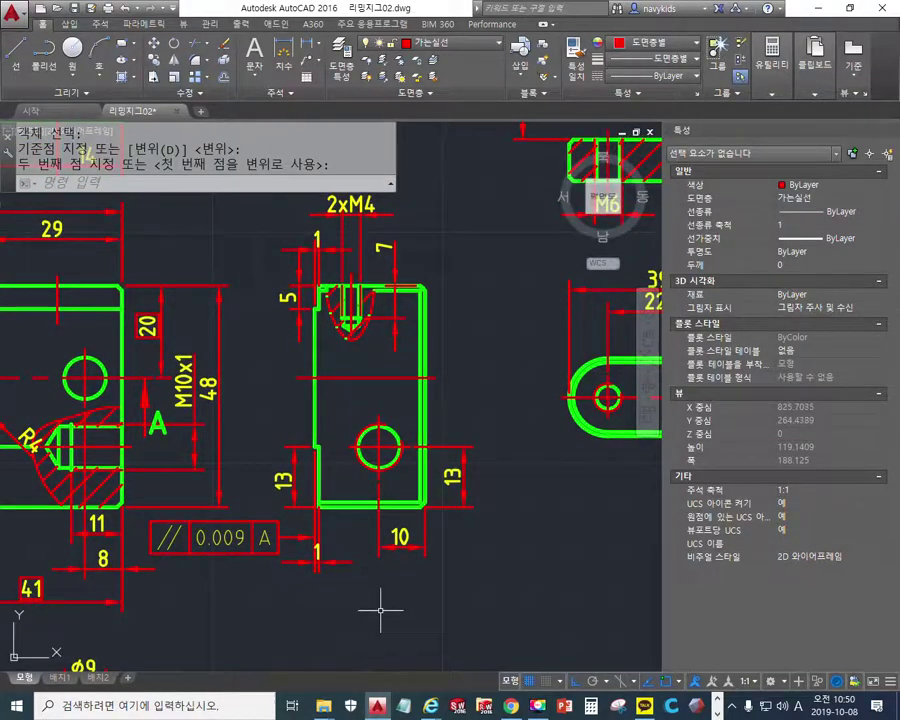
middle_drag(301, 583, 388, 591)
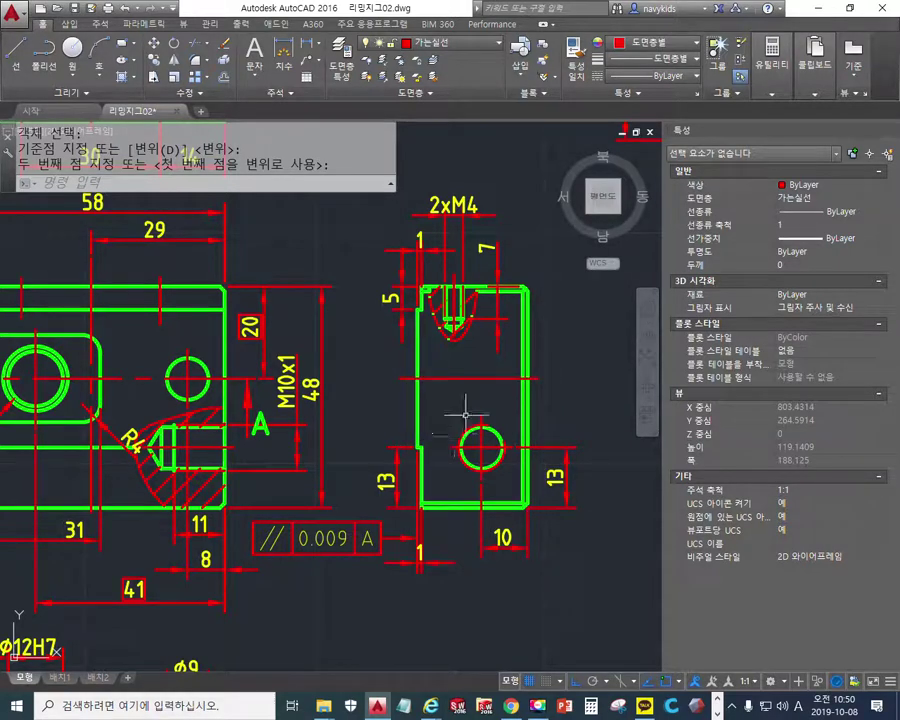
scroll(468, 418, down, 2)
mouse_move(468, 418)
middle_down()
mouse_move(465, 387)
mouse_move(461, 475)
mouse_move(469, 447)
mouse_move(441, 462)
middle_up()
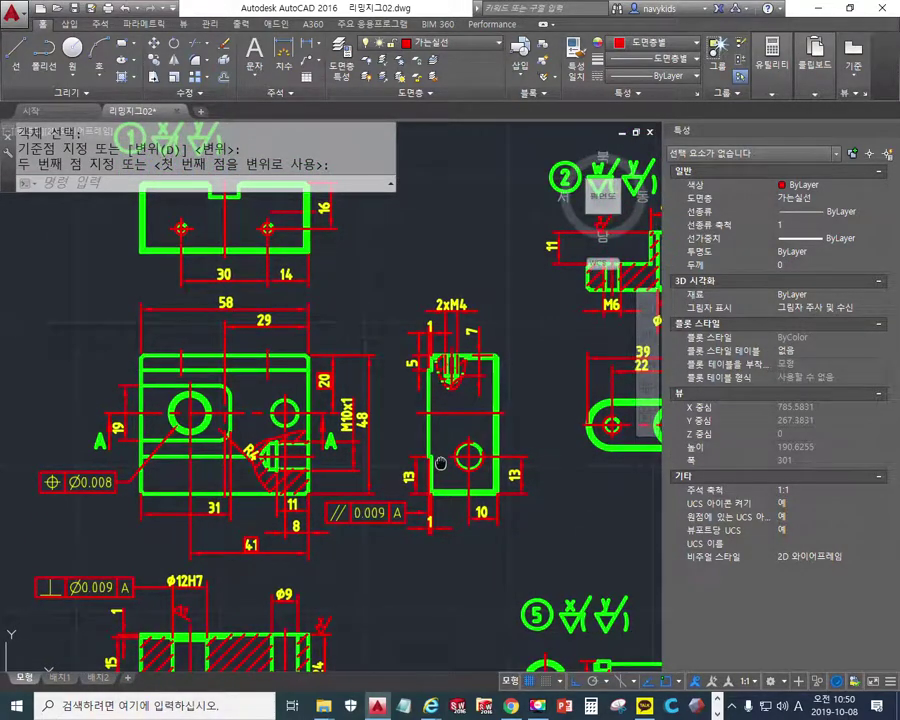
scroll(440, 400, up, 3)
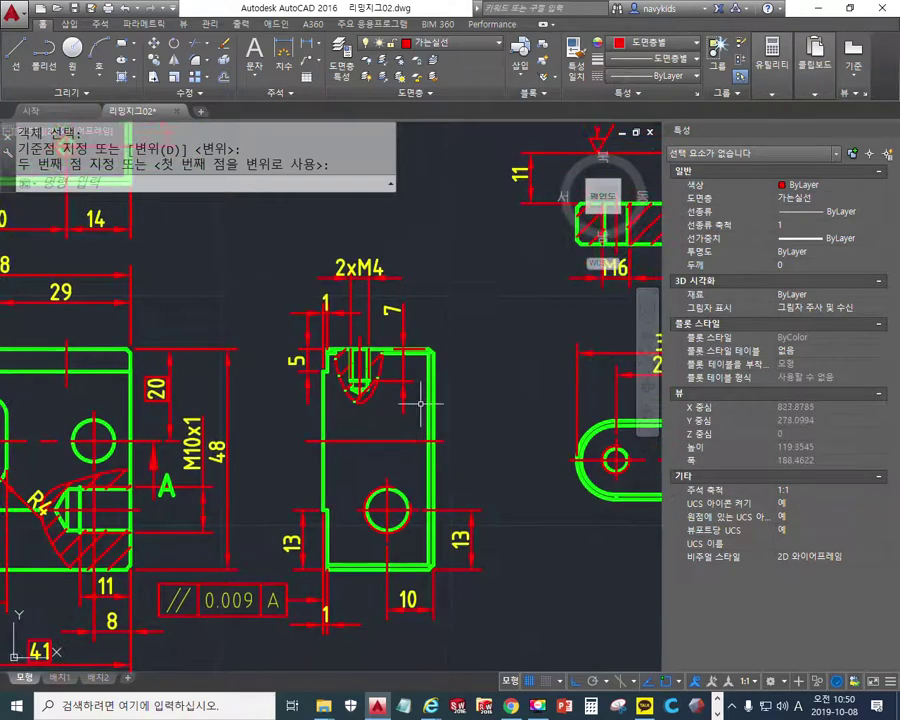
key(F12)
drag(267, 342, 452, 350)
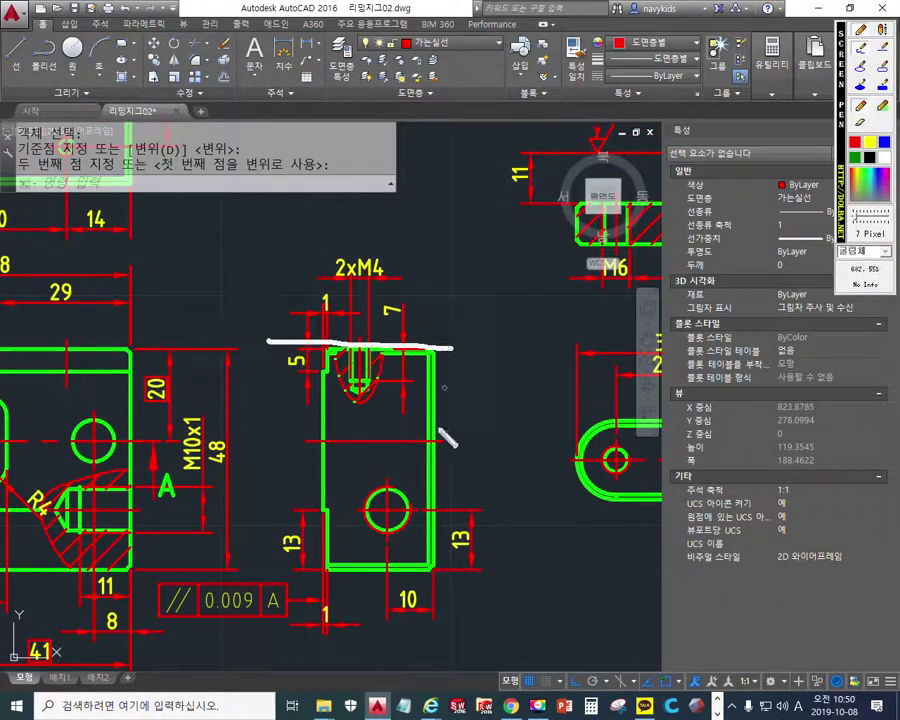
drag(327, 331, 326, 380)
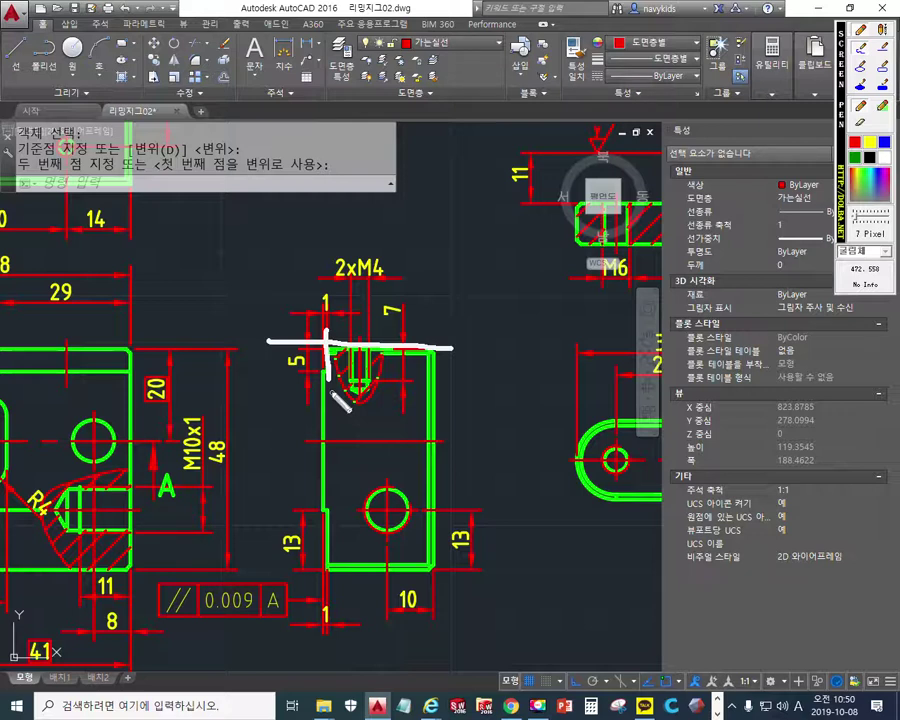
mouse_move(278, 232)
mouse_down()
mouse_move(280, 331)
mouse_move(315, 290)
mouse_up()
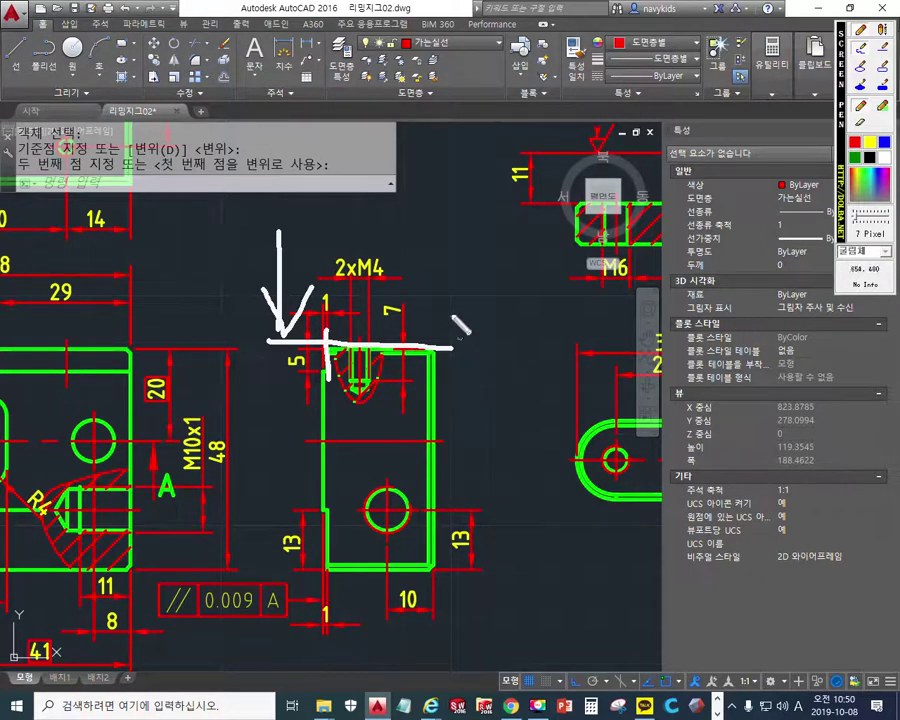
Trace the side view's right face with the pen, add a leftward arrow labelled 23, and sketch a perpendicularity callout on the downward arrow.
drag(442, 303, 444, 590)
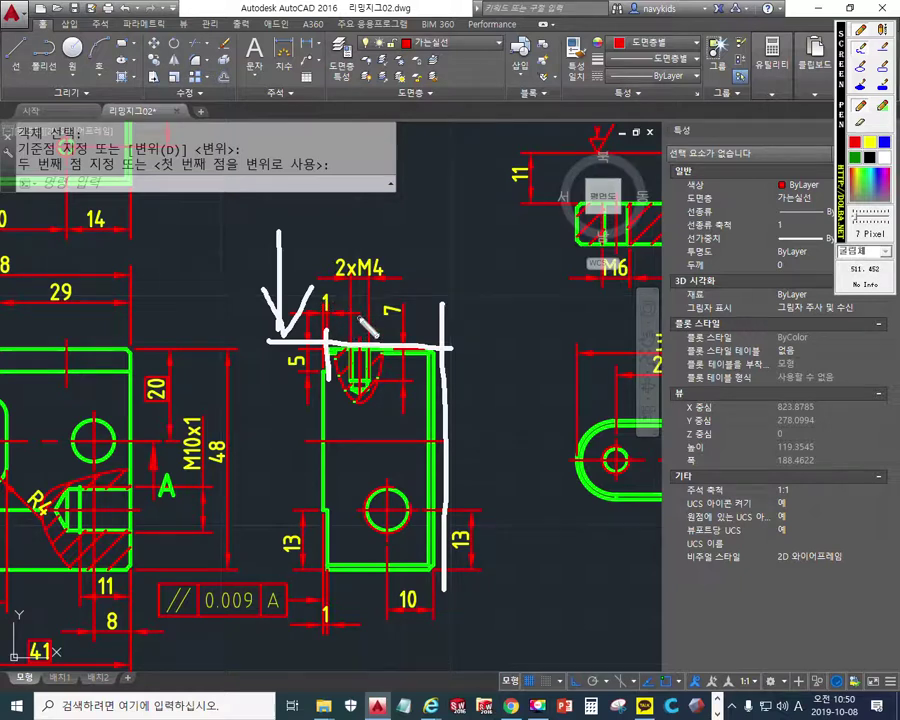
mouse_move(337, 322)
mouse_down()
mouse_move(427, 320)
mouse_move(343, 325)
mouse_move(353, 332)
mouse_up()
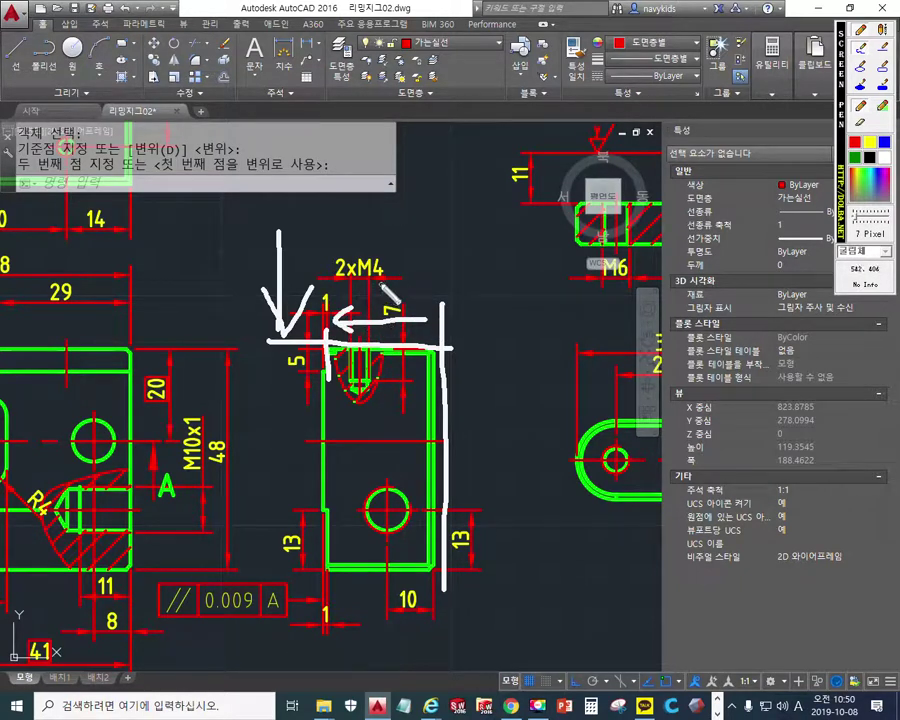
mouse_move(368, 287)
mouse_down()
mouse_move(385, 302)
mouse_move(402, 291)
mouse_move(390, 302)
mouse_up()
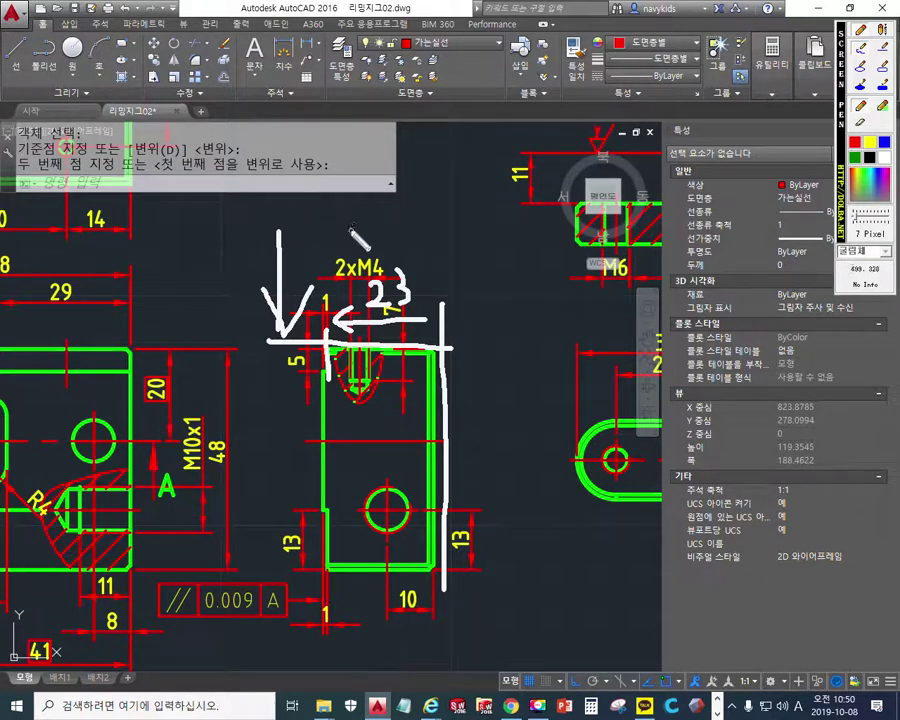
mouse_move(278, 228)
mouse_down()
mouse_move(332, 225)
mouse_move(330, 240)
mouse_move(344, 240)
mouse_up()
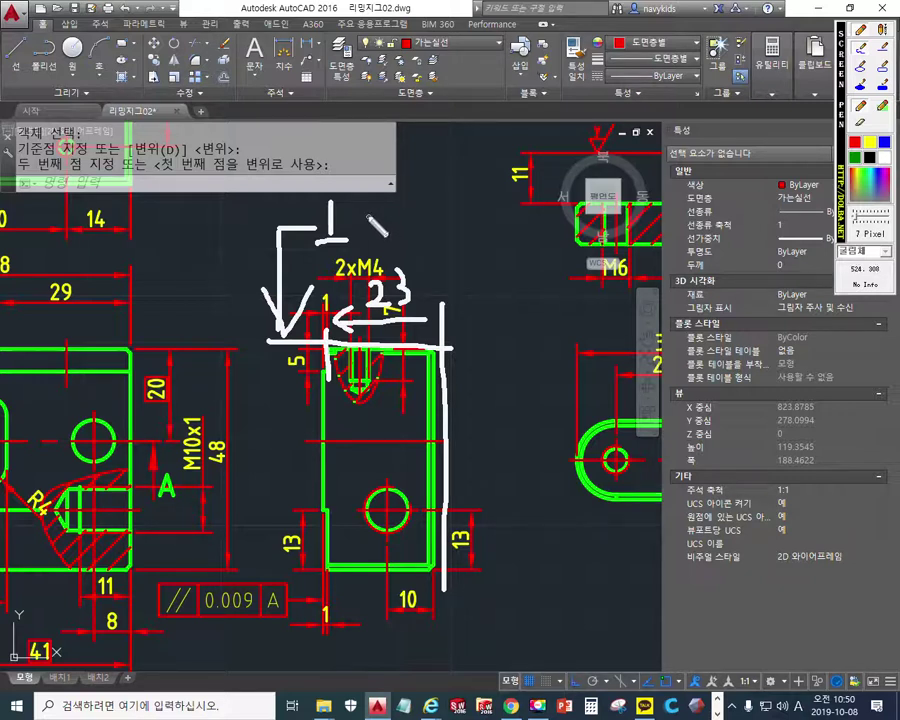
mouse_move(374, 208)
mouse_down()
mouse_move(388, 240)
mouse_move(404, 214)
mouse_move(414, 234)
mouse_move(421, 213)
mouse_move(434, 243)
mouse_move(477, 241)
mouse_move(476, 227)
mouse_up()
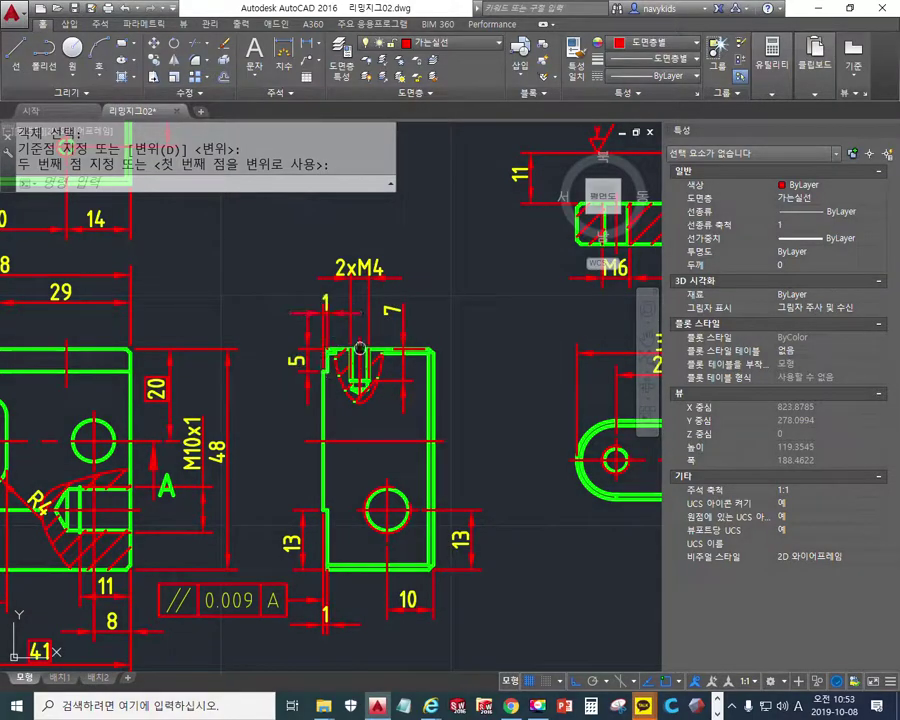
Stretch the side view's 5 mm step dimension about 8 mm to the left, away from the part.
scroll(254, 367, up, 3)
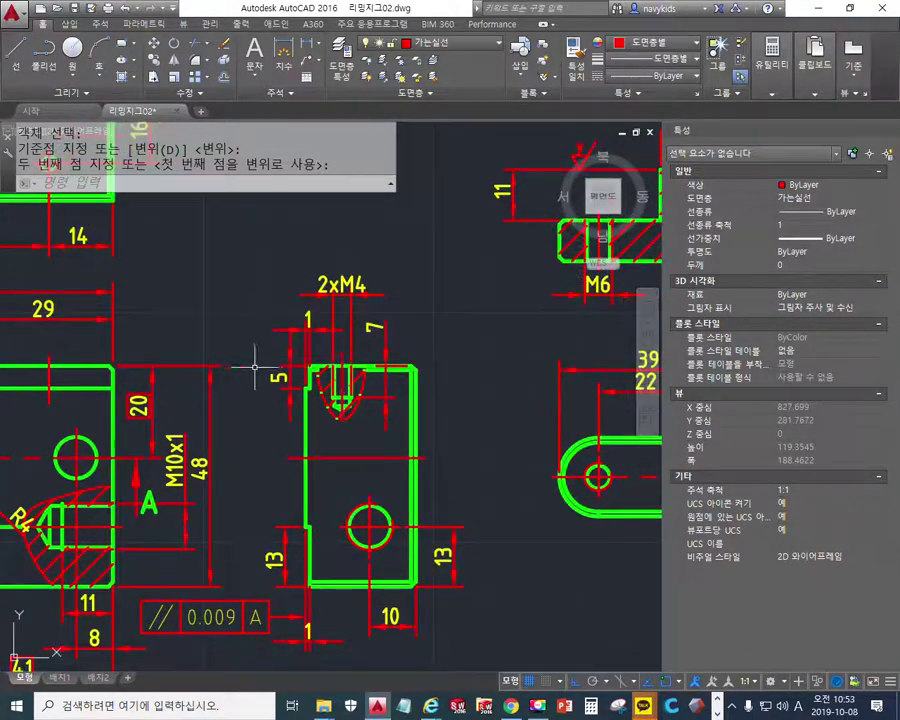
scroll(255, 367, up, 2)
middle_drag(338, 388, 243, 421)
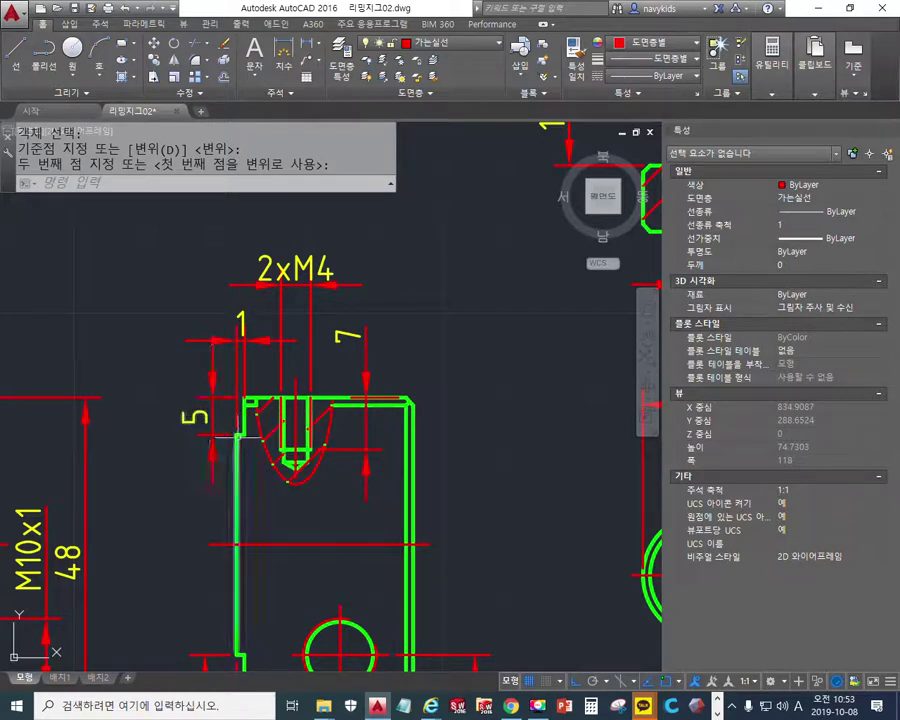
click(232, 439)
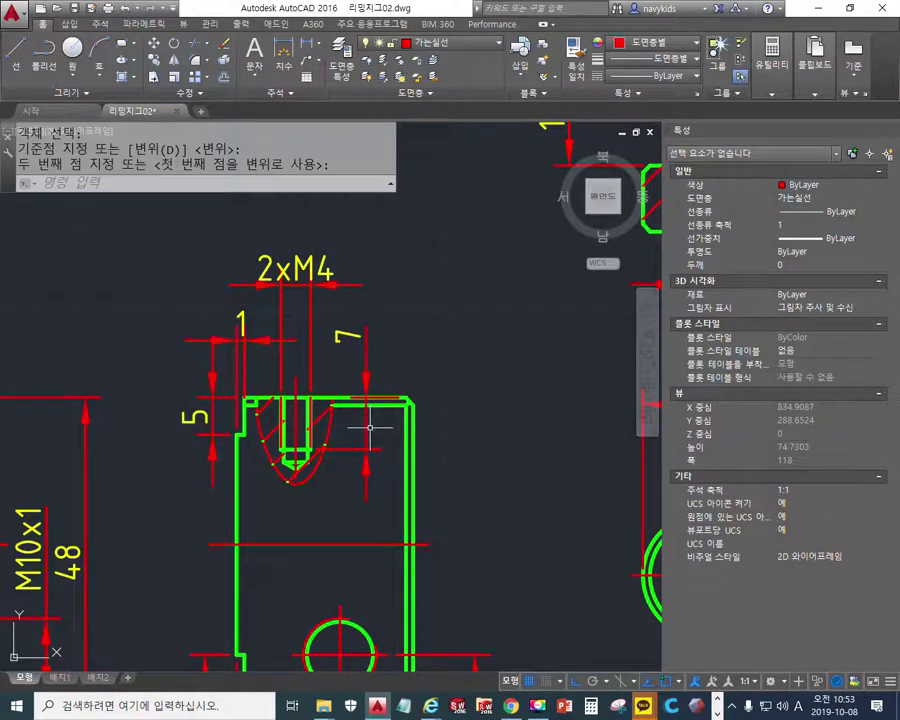
click(211, 445)
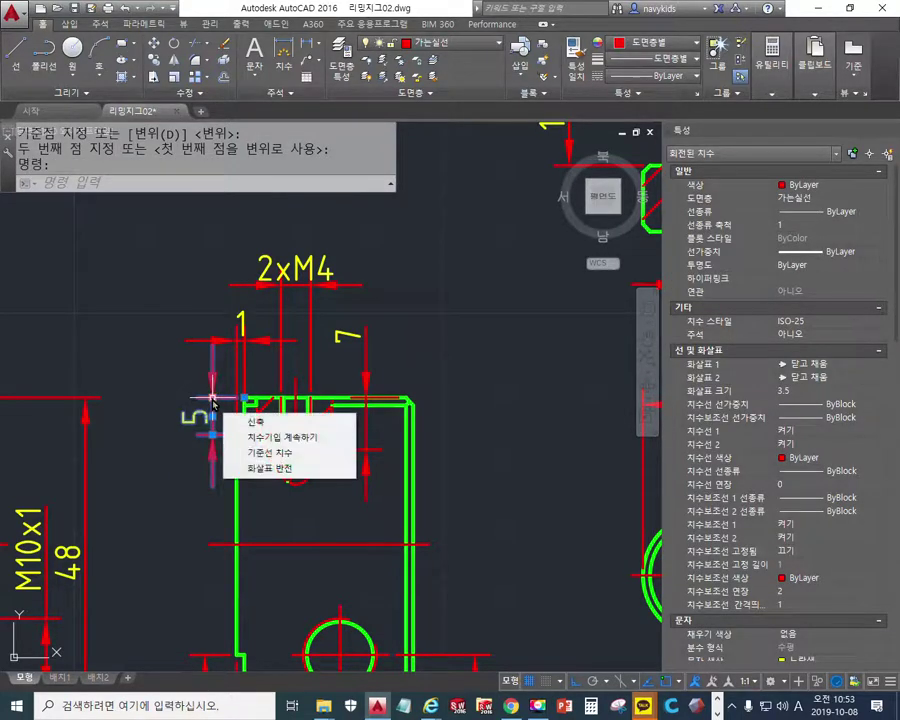
click(212, 399)
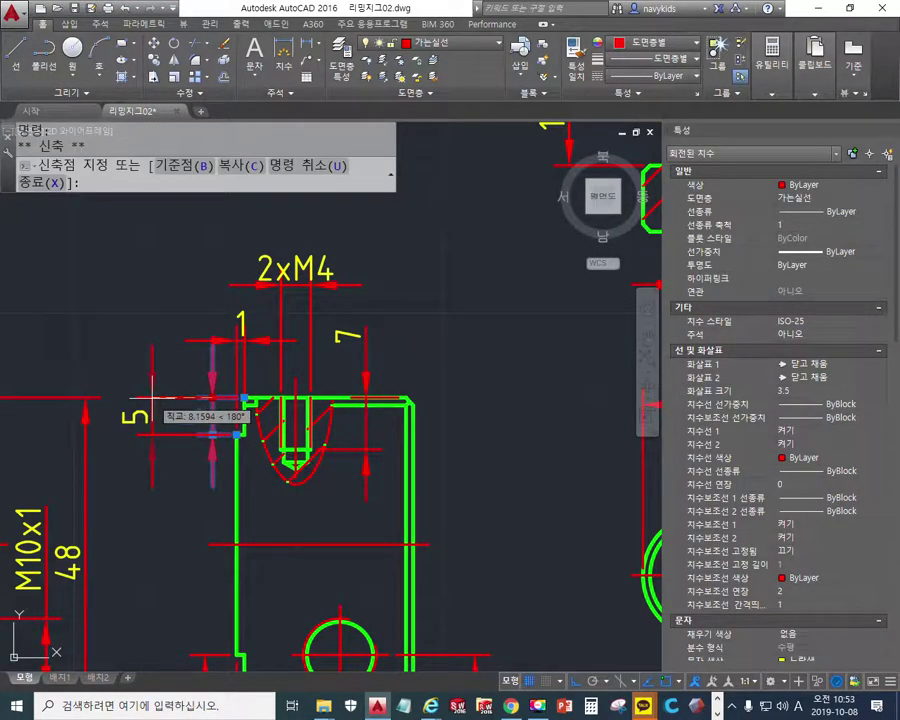
click(152, 400)
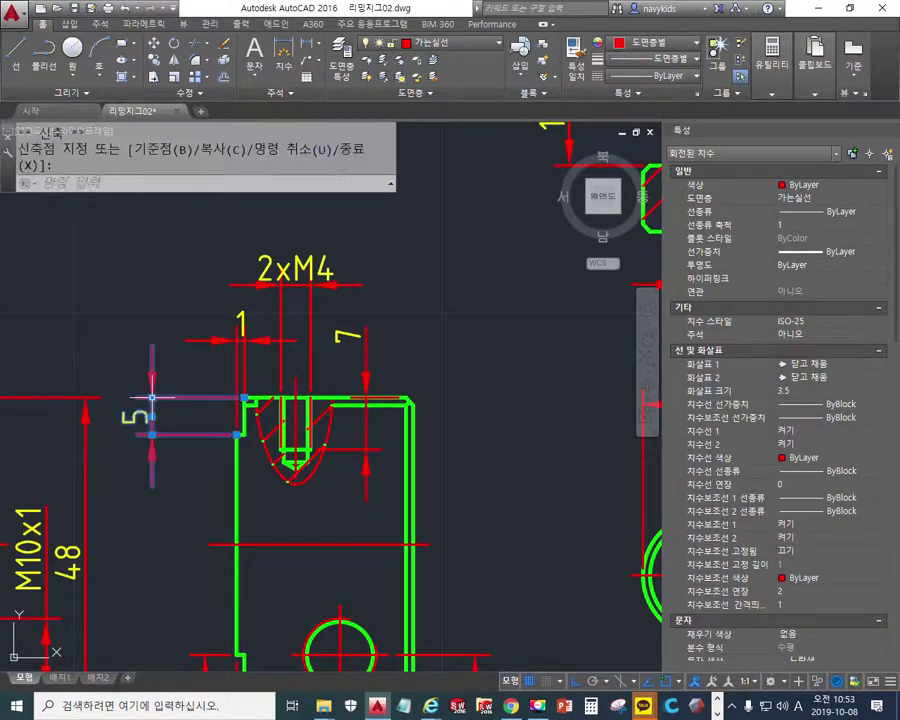
Move the 7 mm thread-depth dimension line horizontally to the right, clear of the side view's right face.
click(367, 358)
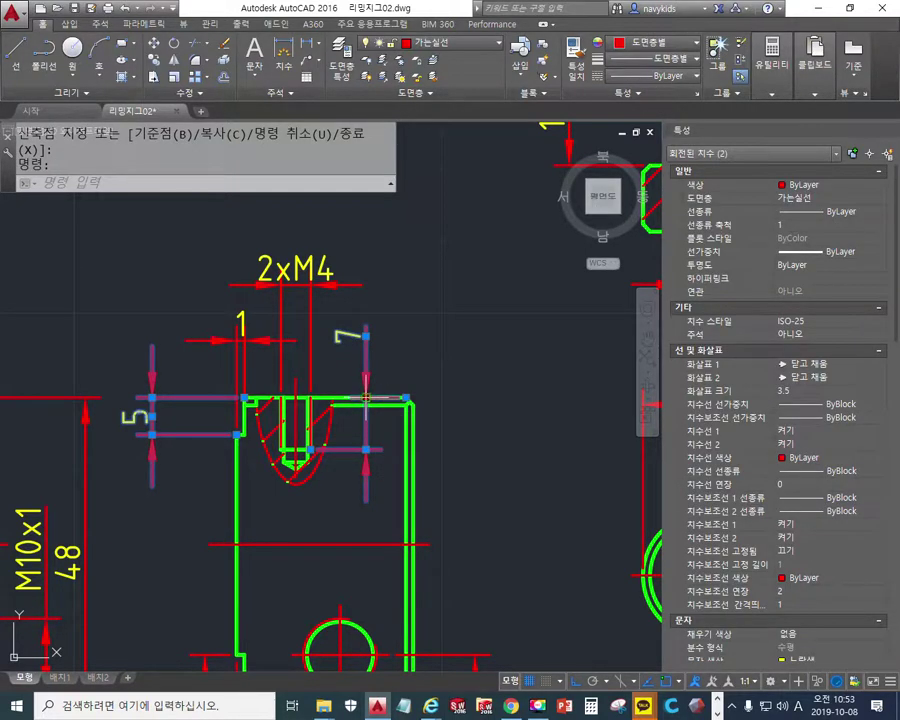
click(367, 398)
click(461, 398)
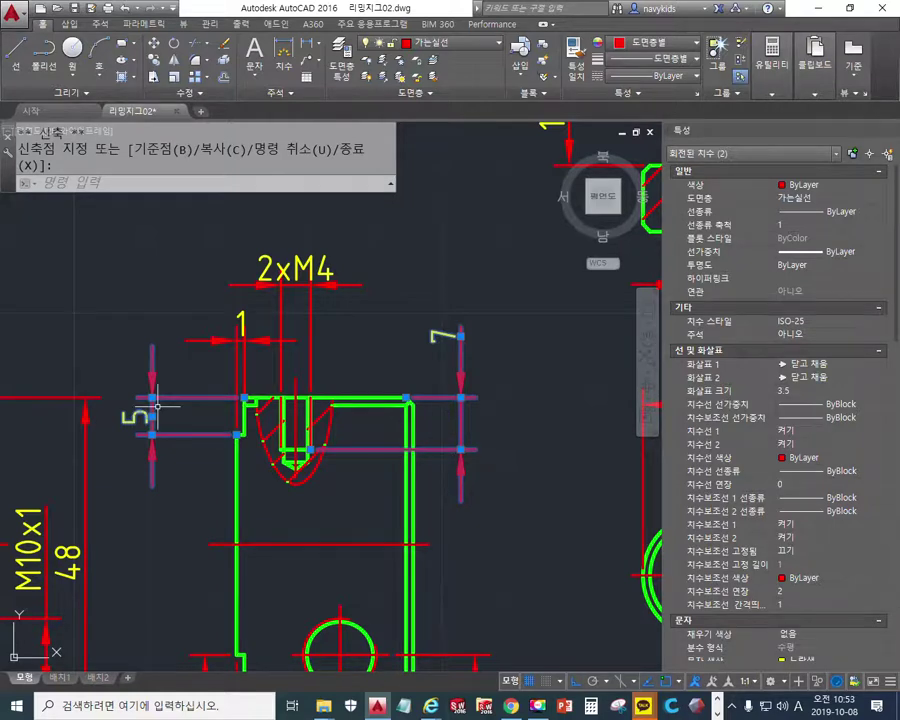
Trace the side view's step with the pen, sketch a leader with a tolerance frame on the upper face's extension, then clear the marks and selection.
mouse_move(248, 383)
mouse_down()
mouse_move(246, 435)
mouse_move(232, 447)
mouse_up()
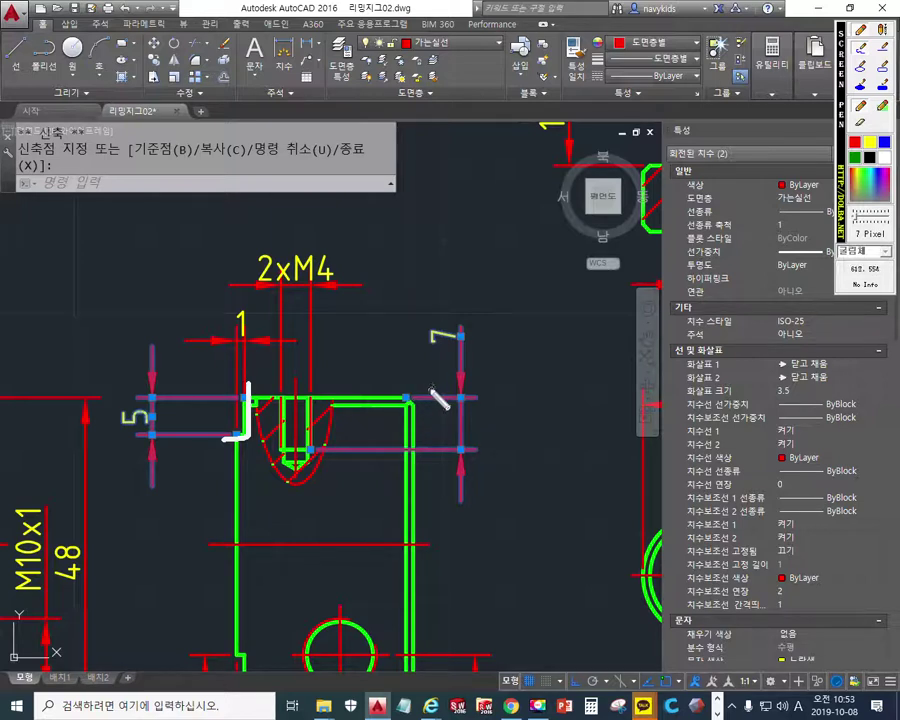
mouse_move(429, 394)
mouse_down()
mouse_move(415, 228)
mouse_move(400, 219)
mouse_move(345, 200)
mouse_move(342, 232)
mouse_move(152, 240)
mouse_move(148, 200)
mouse_move(343, 198)
mouse_up()
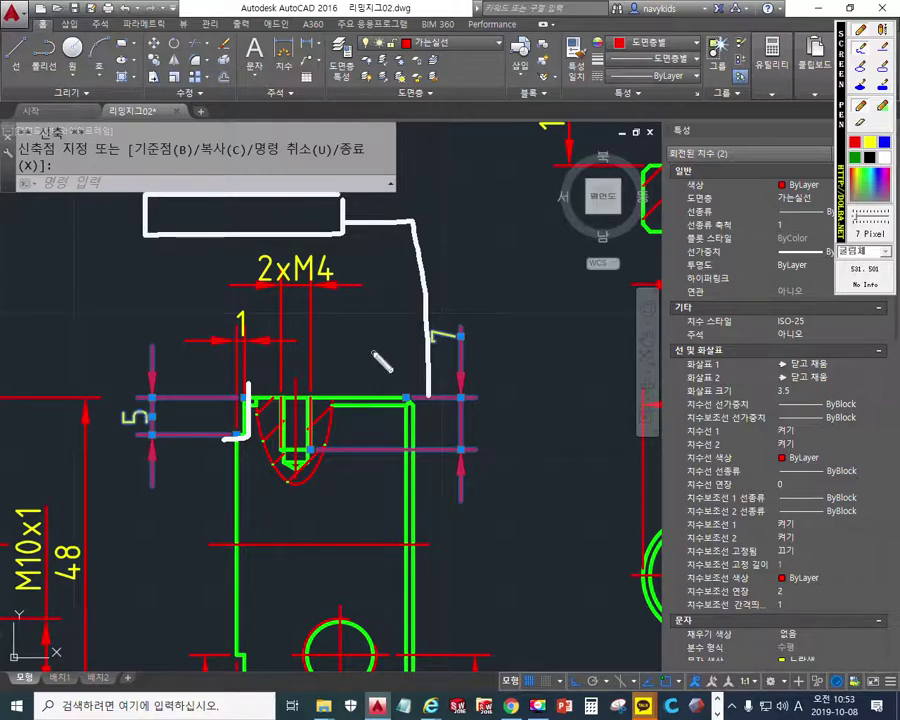
key(Escape)
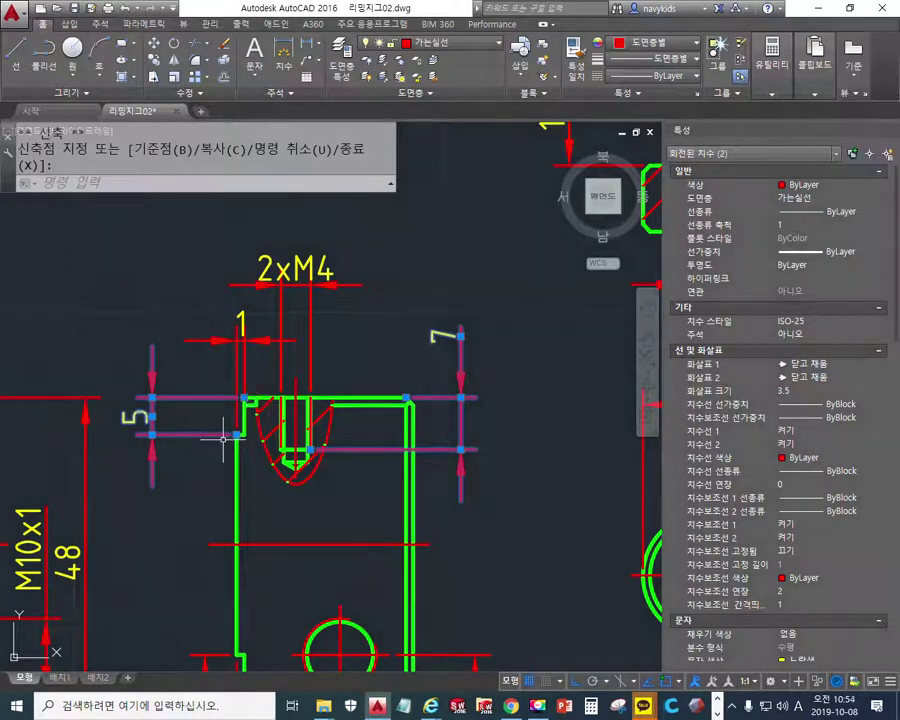
key(Escape)
Stretch the side view's 5 mm step dimension about 6 mm to the right, back towards the part.
text(s)
key(Return)
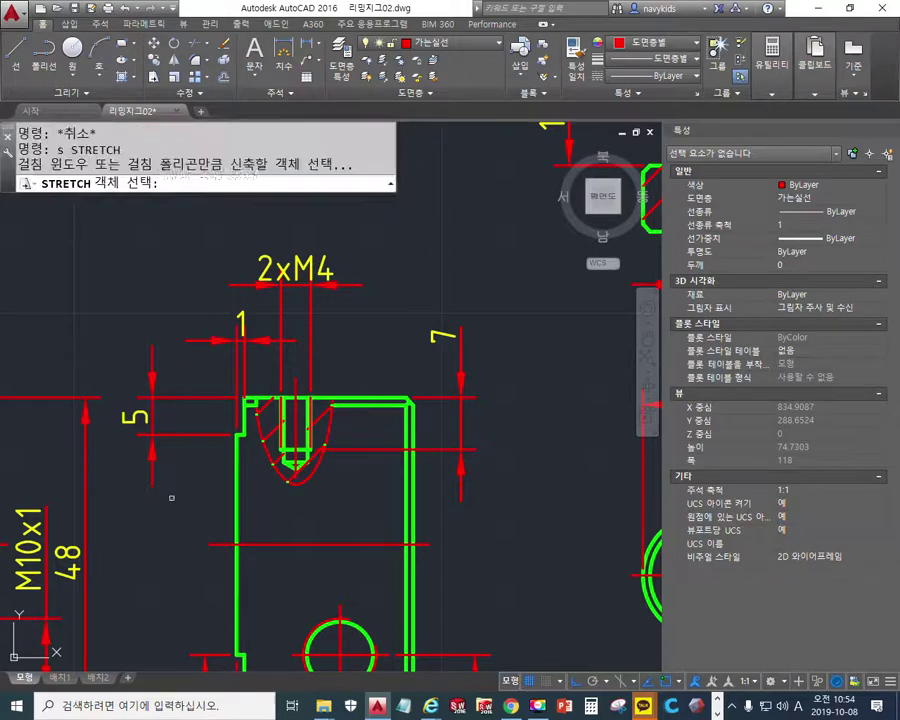
click(170, 350)
click(78, 278)
key(Return)
click(143, 515)
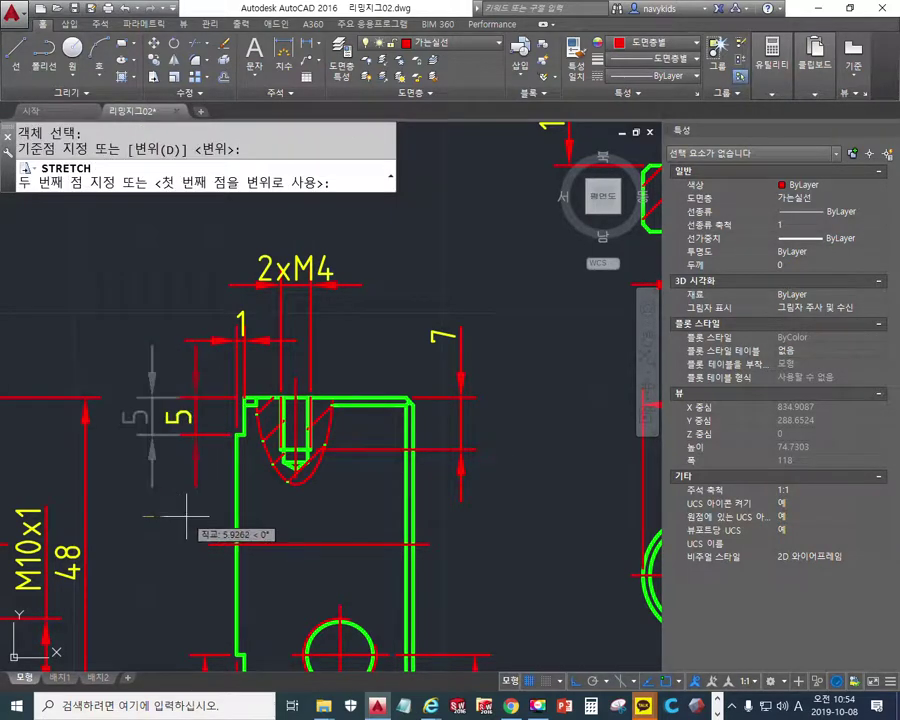
click(187, 512)
Stretch the side view's 7 mm thread-depth dimension about 3 mm farther to the right.
text(s)
key(Return)
click(490, 420)
click(470, 390)
key(Return)
click(523, 388)
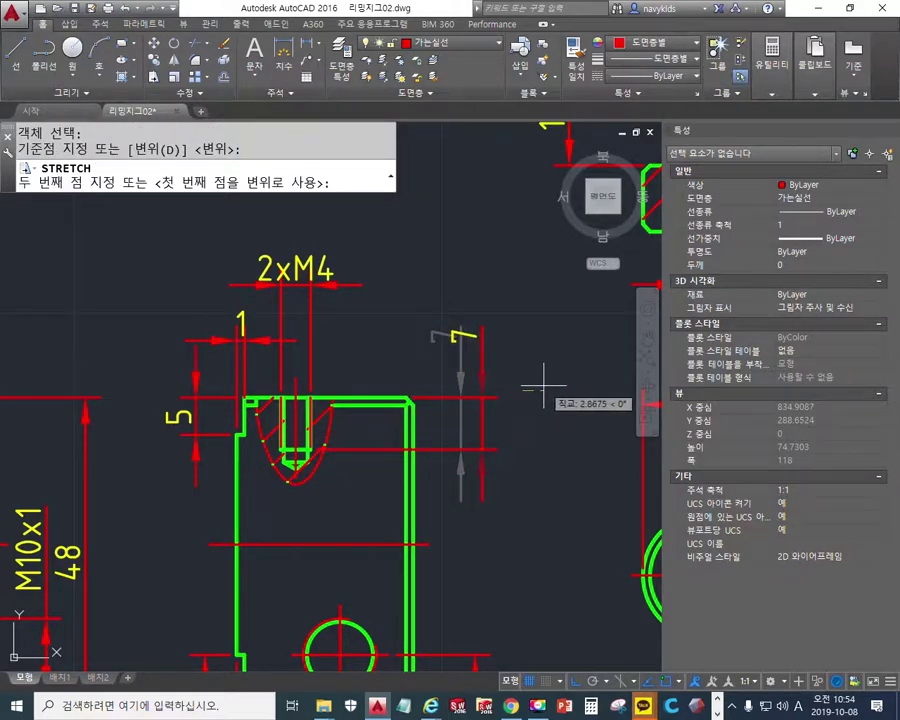
click(539, 385)
Sketch the arrow path with the pen, and draw a leader from the upper face's right extension line about 23 mm up and 5 mm left.
mouse_move(440, 392)
mouse_down()
mouse_move(439, 274)
mouse_move(402, 208)
mouse_move(372, 215)
mouse_up()
drag(428, 368, 455, 364)
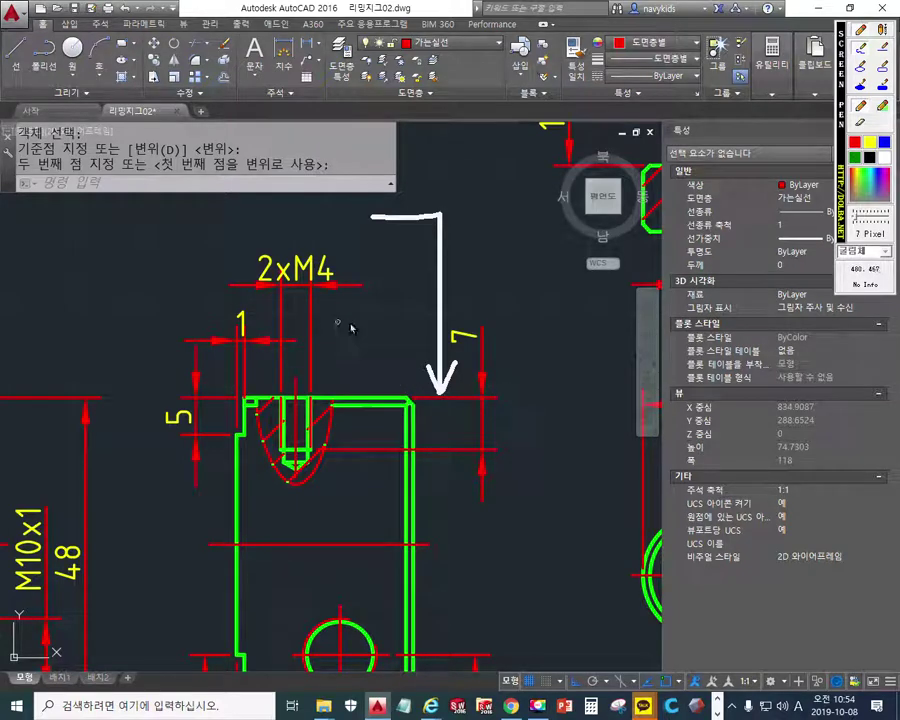
middle_drag(354, 318, 369, 385)
text(qleader)
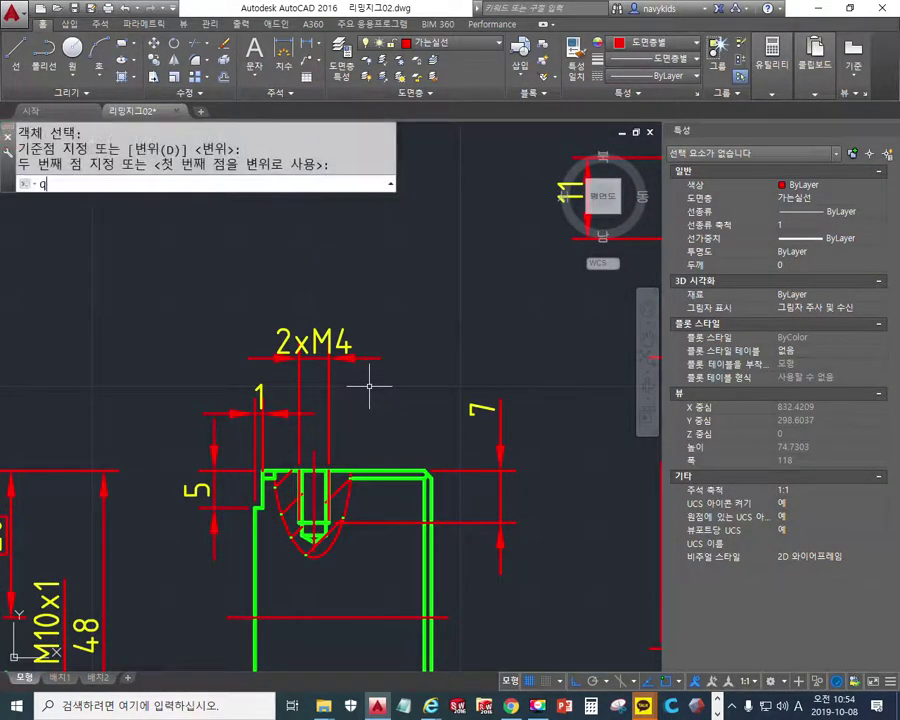
key(Return)
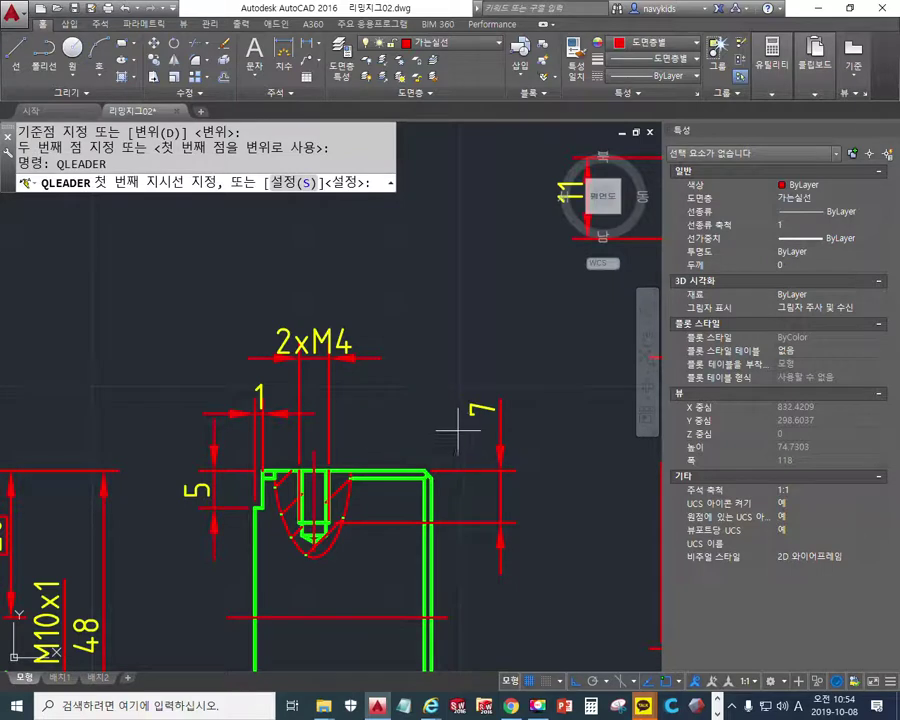
text(n)
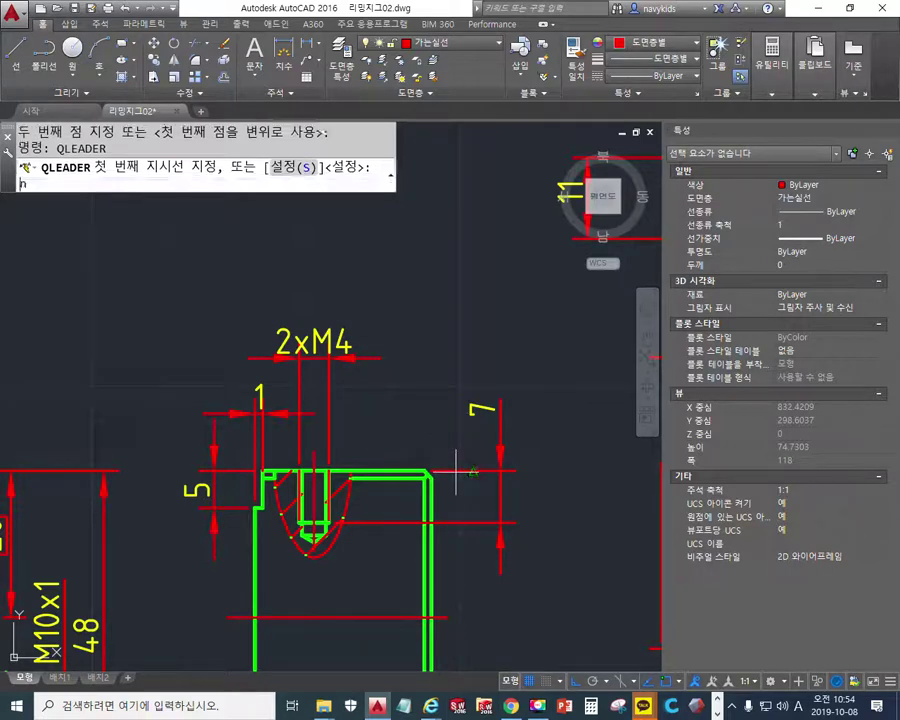
key(Return)
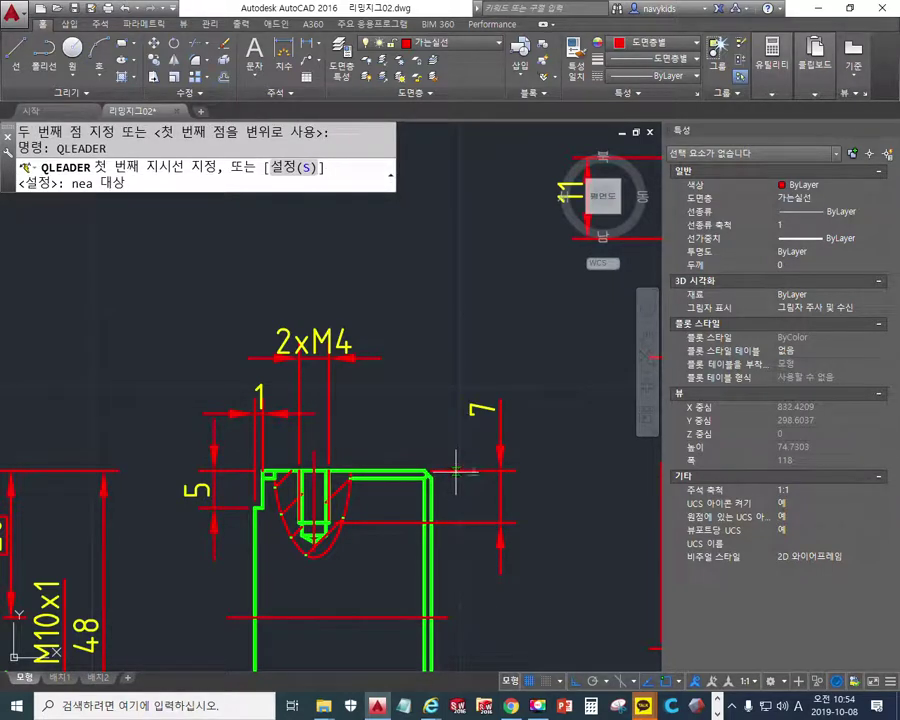
click(456, 470)
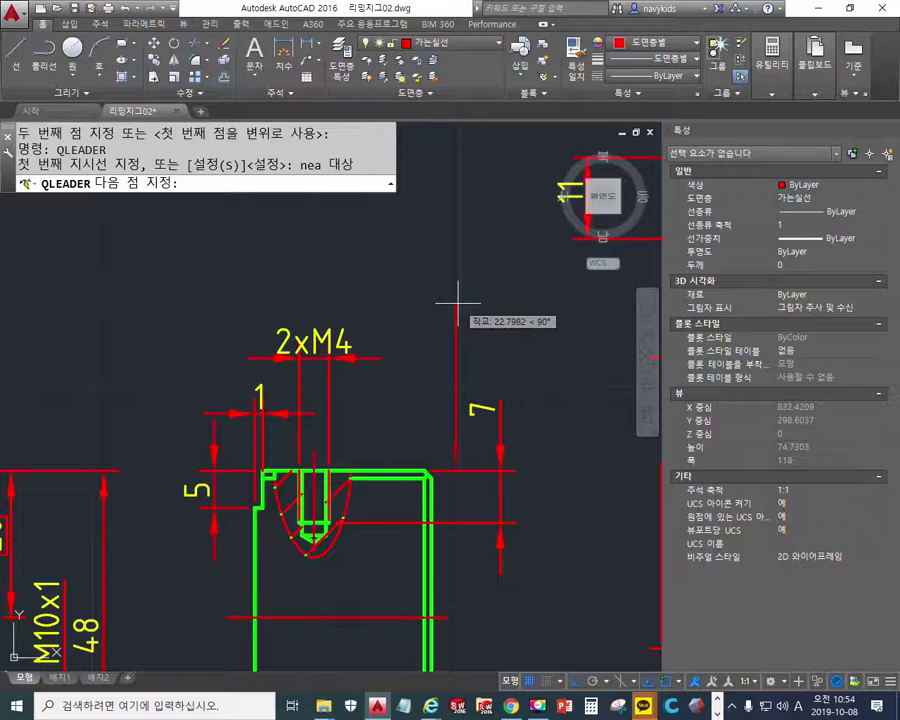
click(456, 298)
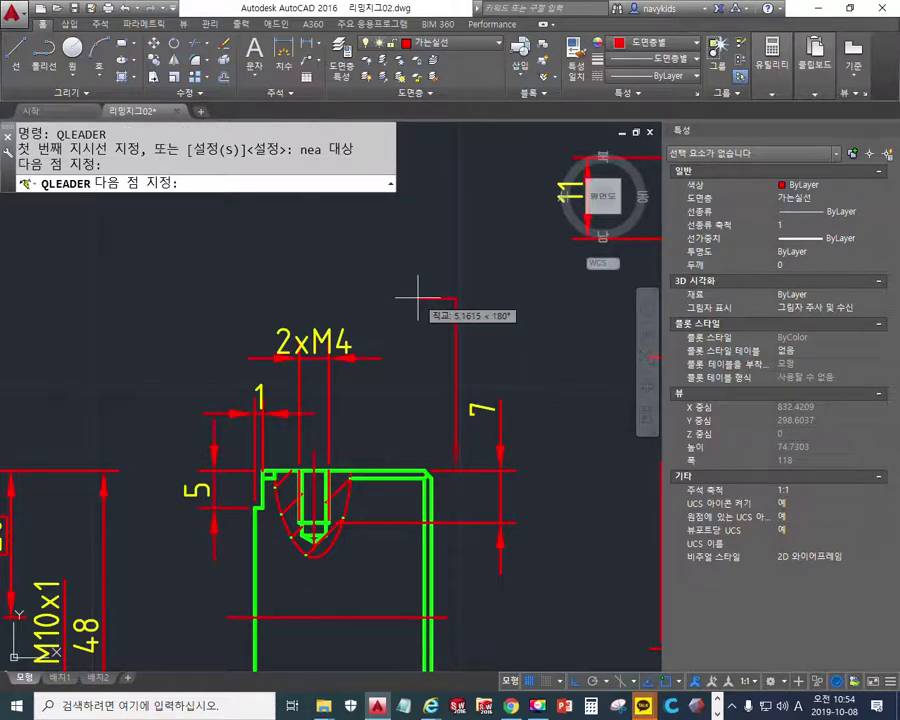
click(418, 298)
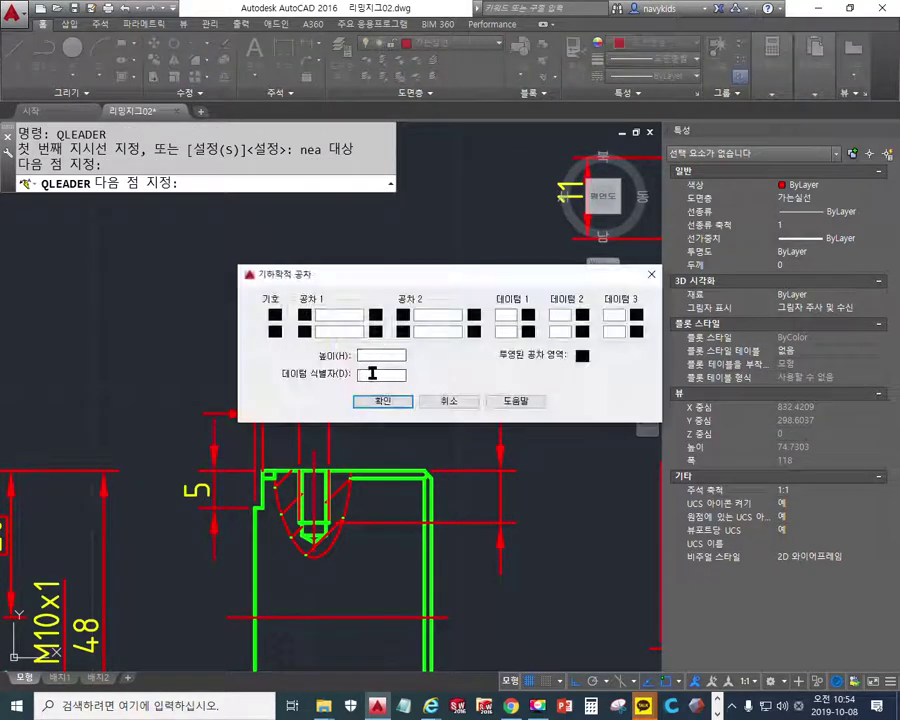
Define the leader's tolerance frame as perpendicularity 0.009 relative to datum A.
click(275, 314)
click(501, 331)
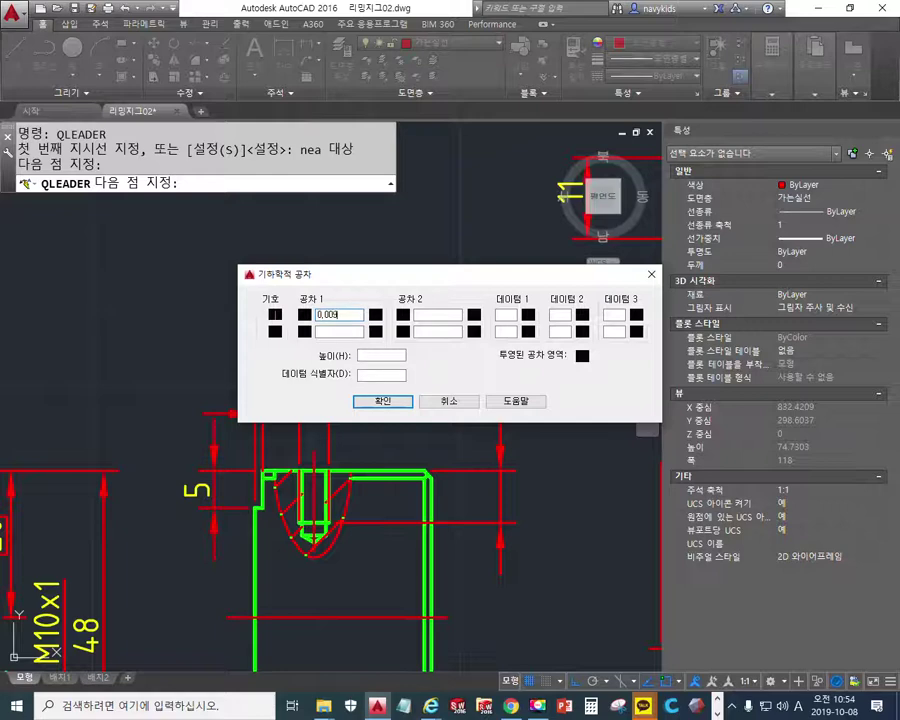
click(507, 314)
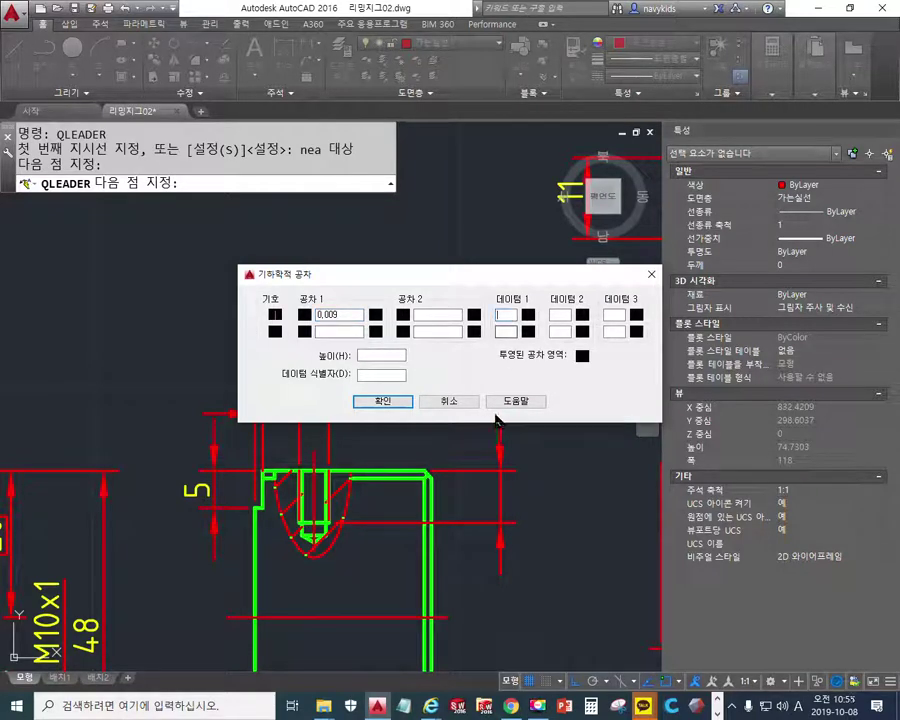
click(383, 401)
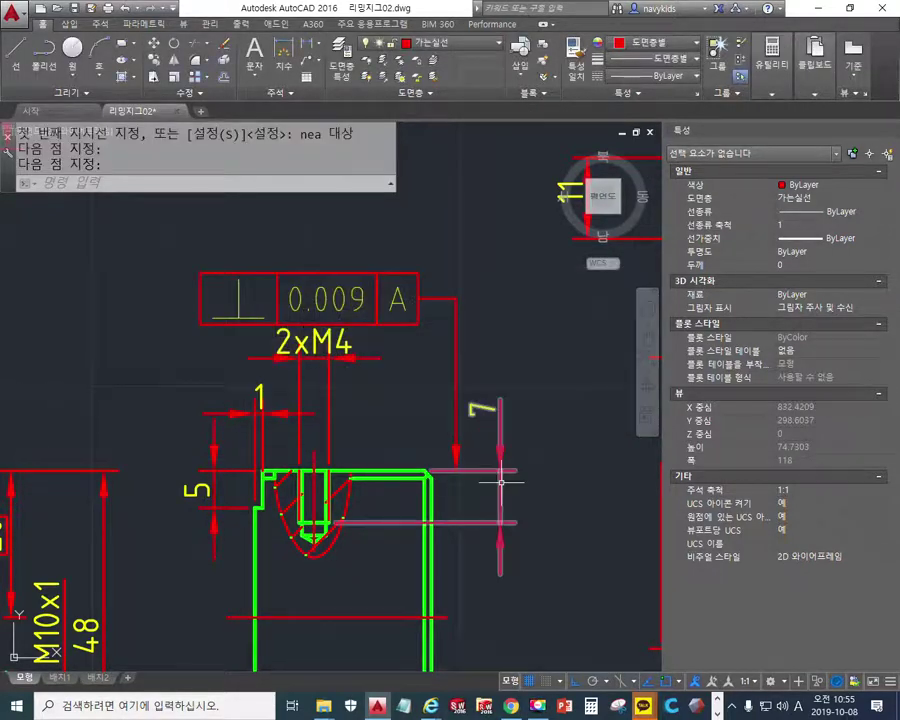
Stretch the 2xM4 dimension text to the left, outside its extension lines.
text(s)
key(Return)
click(372, 354)
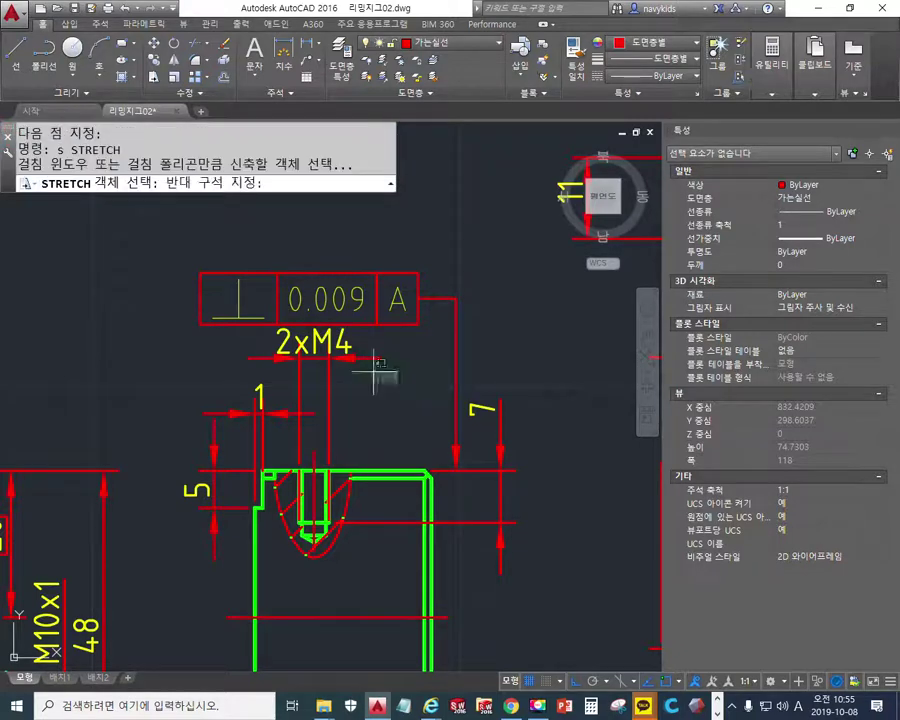
click(300, 332)
key(Return)
click(255, 360)
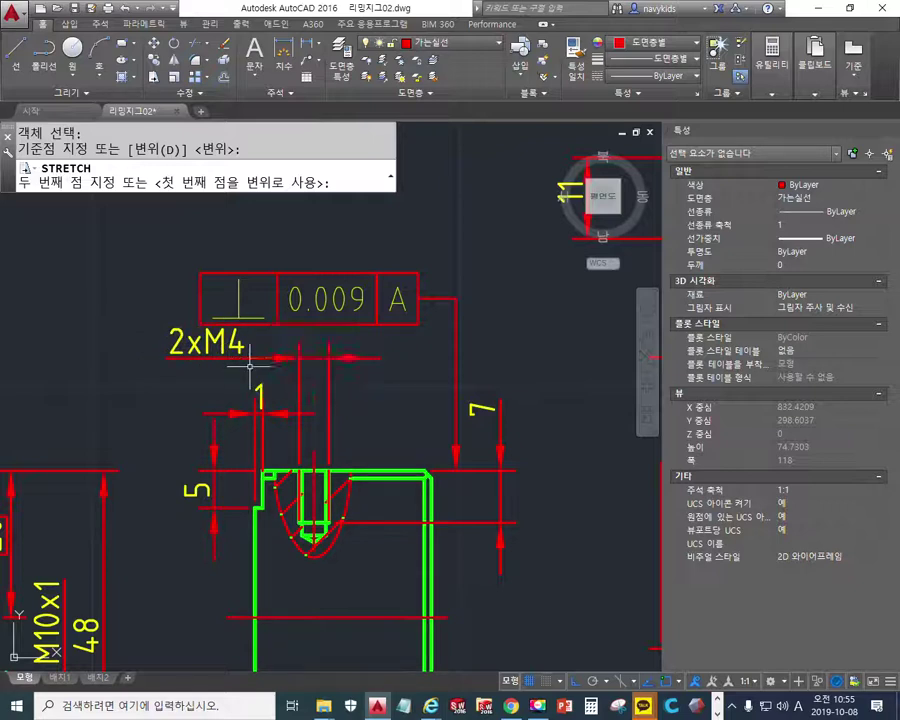
key(Escape)
Stretch the 2xM4 dimension about 2 mm down, away from the perpendicularity frame.
text(s)
key(Return)
click(372, 366)
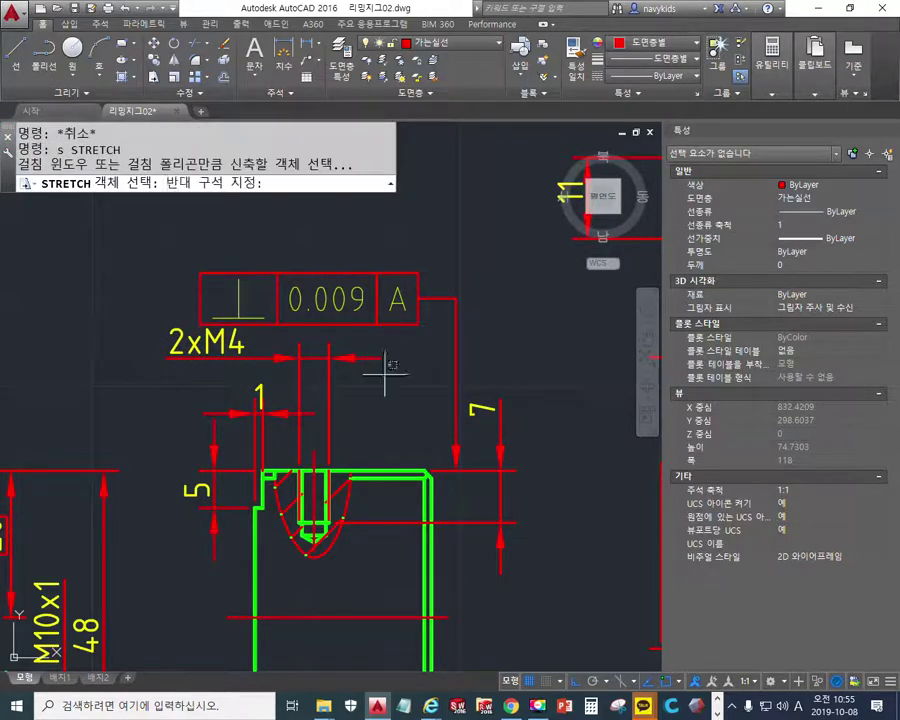
click(268, 368)
key(Return)
click(388, 377)
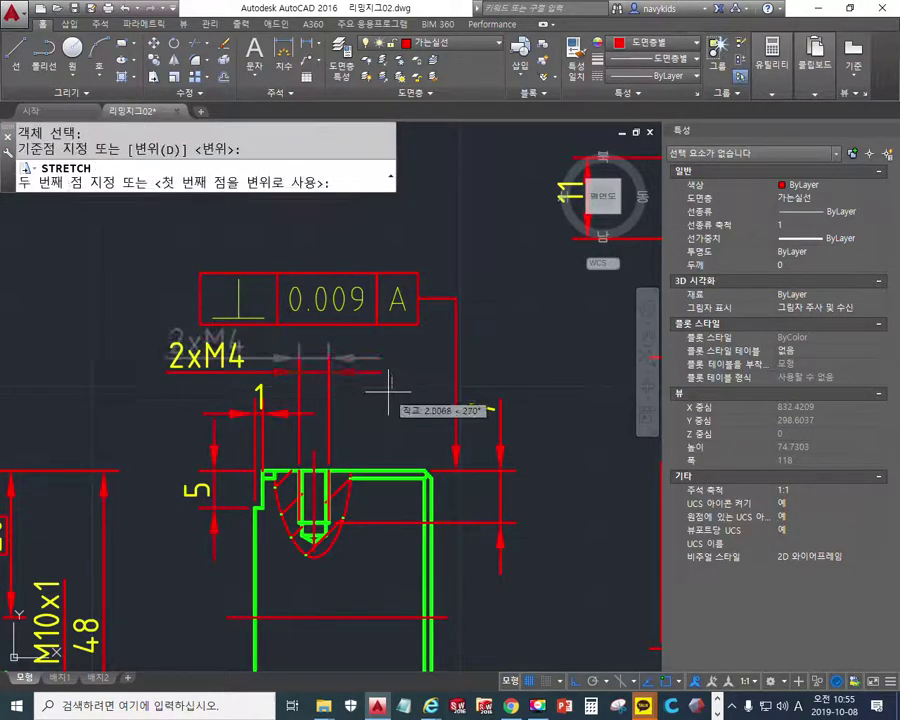
click(389, 391)
Mark the thread depth with a pen arrow labelled 7, trace the upper face's right extension line, and clear the marks.
middle_drag(411, 380, 394, 376)
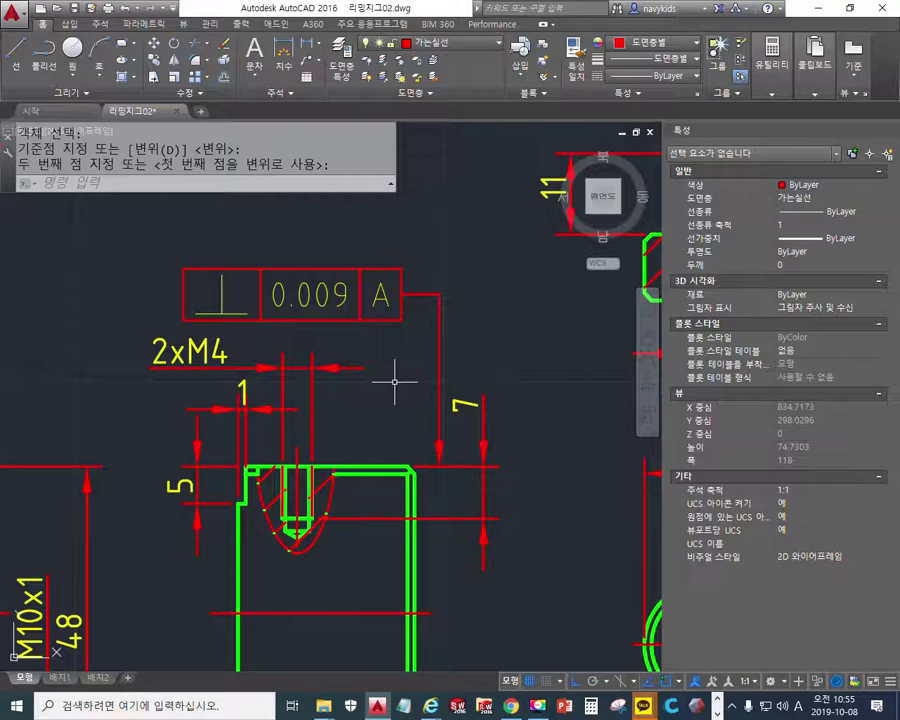
middle_drag(488, 480, 530, 493)
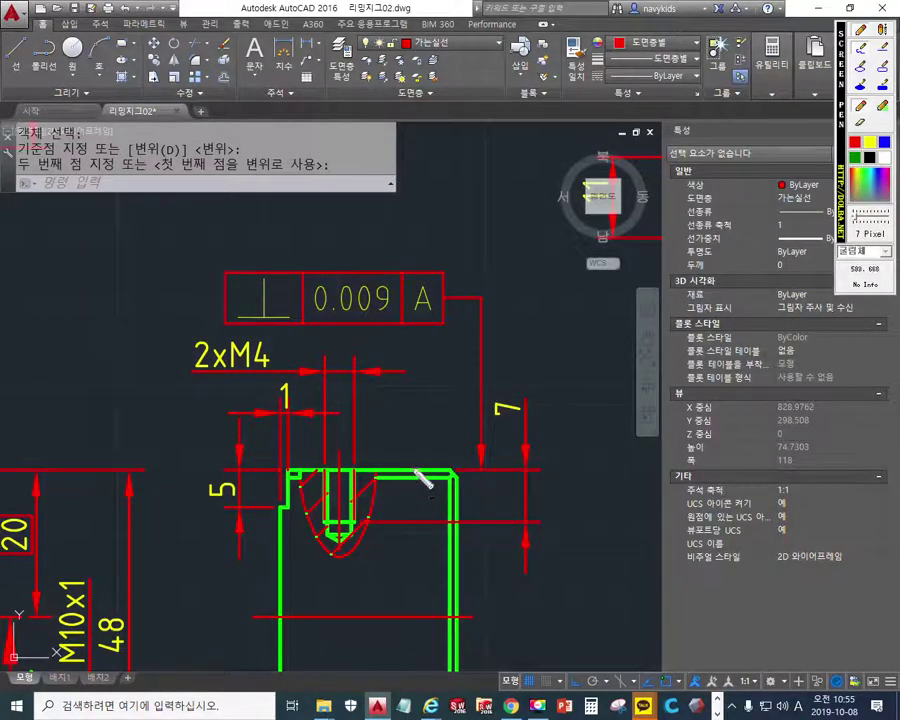
mouse_move(417, 468)
mouse_down()
mouse_move(417, 524)
mouse_move(430, 500)
mouse_up()
drag(365, 521, 420, 521)
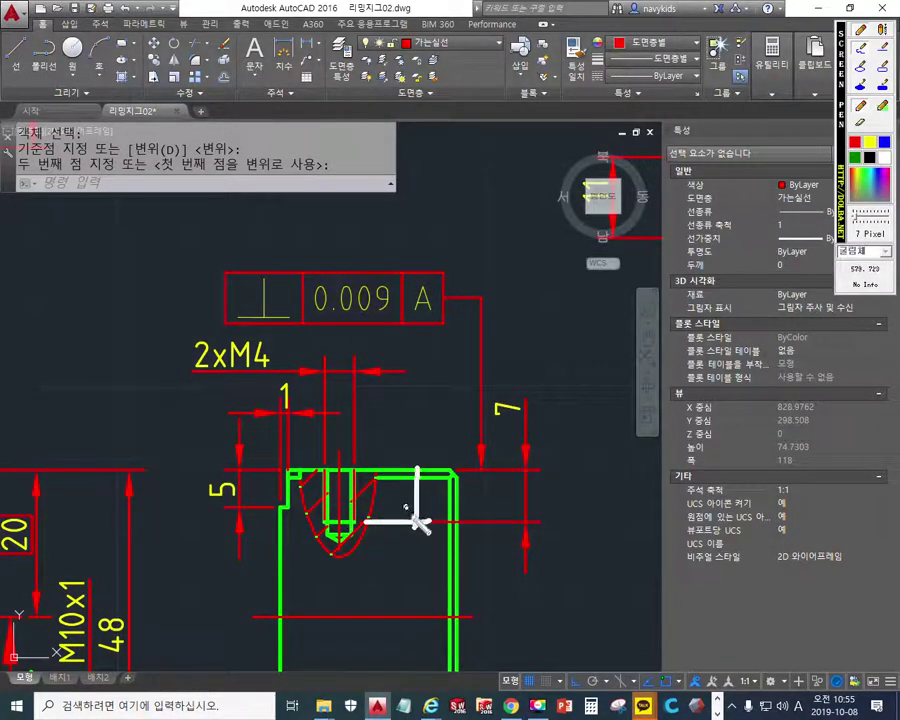
mouse_move(393, 418)
mouse_down()
mouse_move(410, 420)
mouse_move(400, 448)
mouse_up()
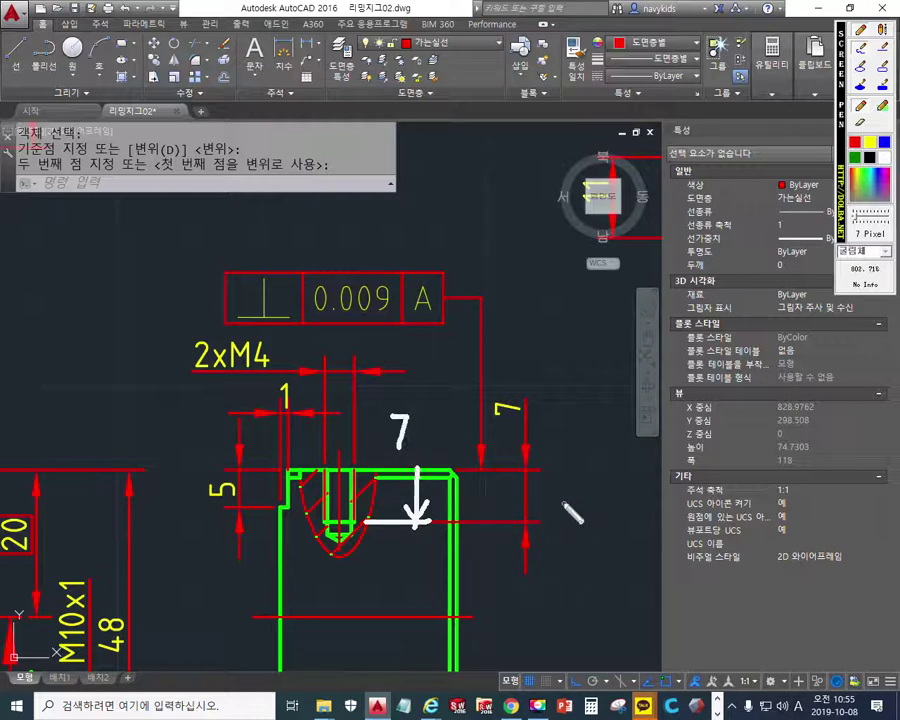
drag(452, 468, 540, 468)
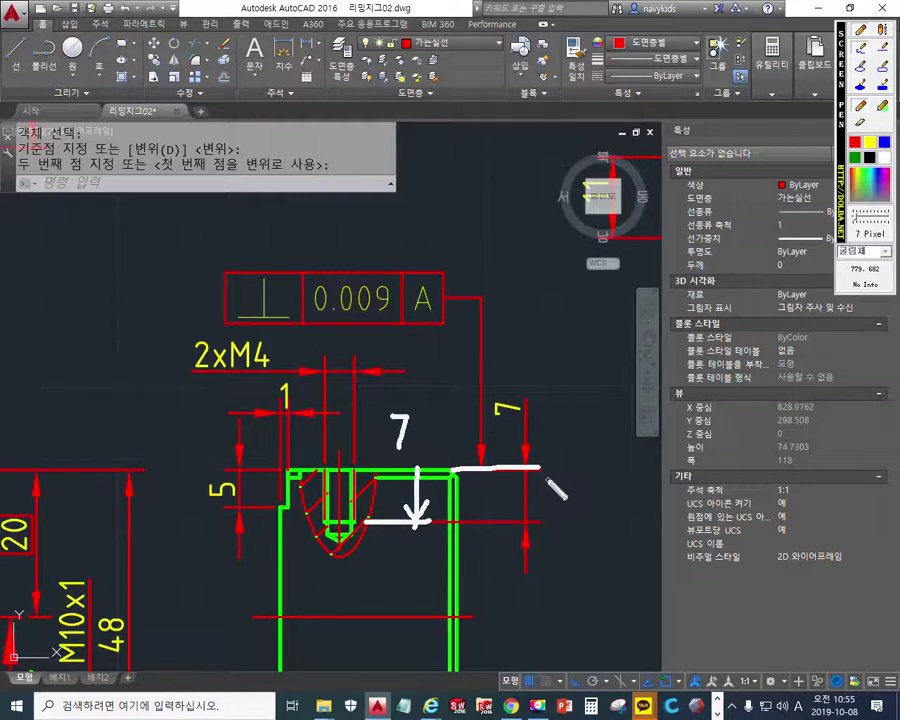
key(Escape)
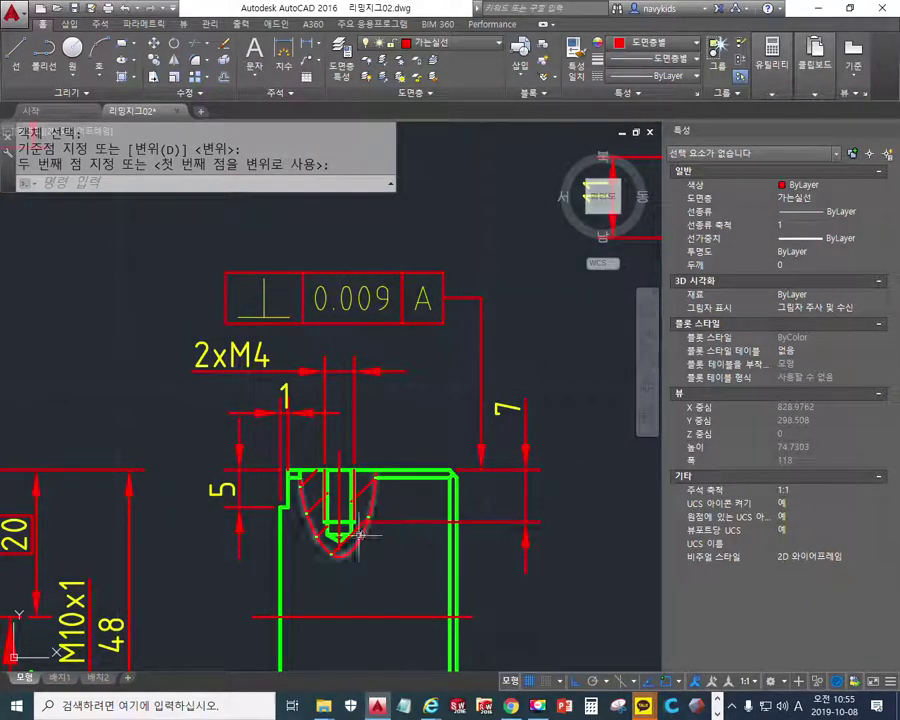
Save the drawing with the jig base's geometric tolerances.
scroll(345, 505, down, 4)
middle_drag(325, 480, 365, 488)
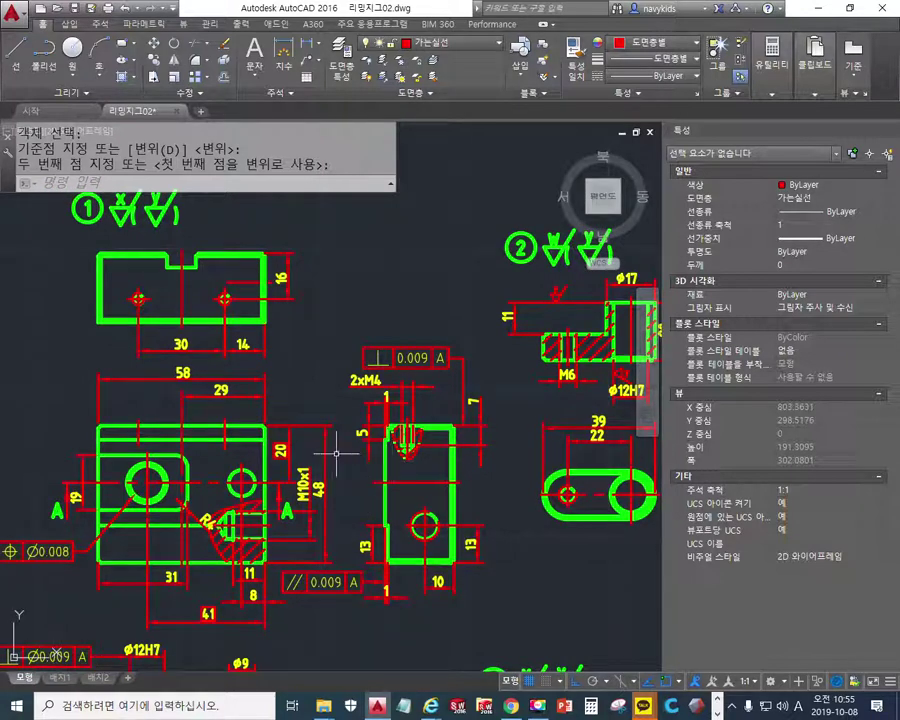
key(ctrl+s)
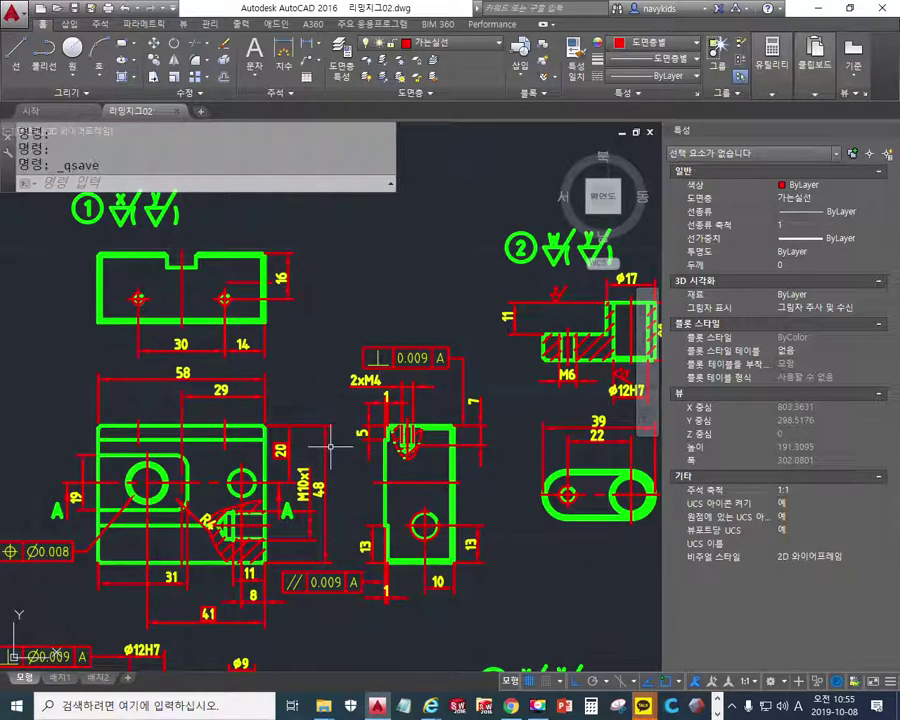